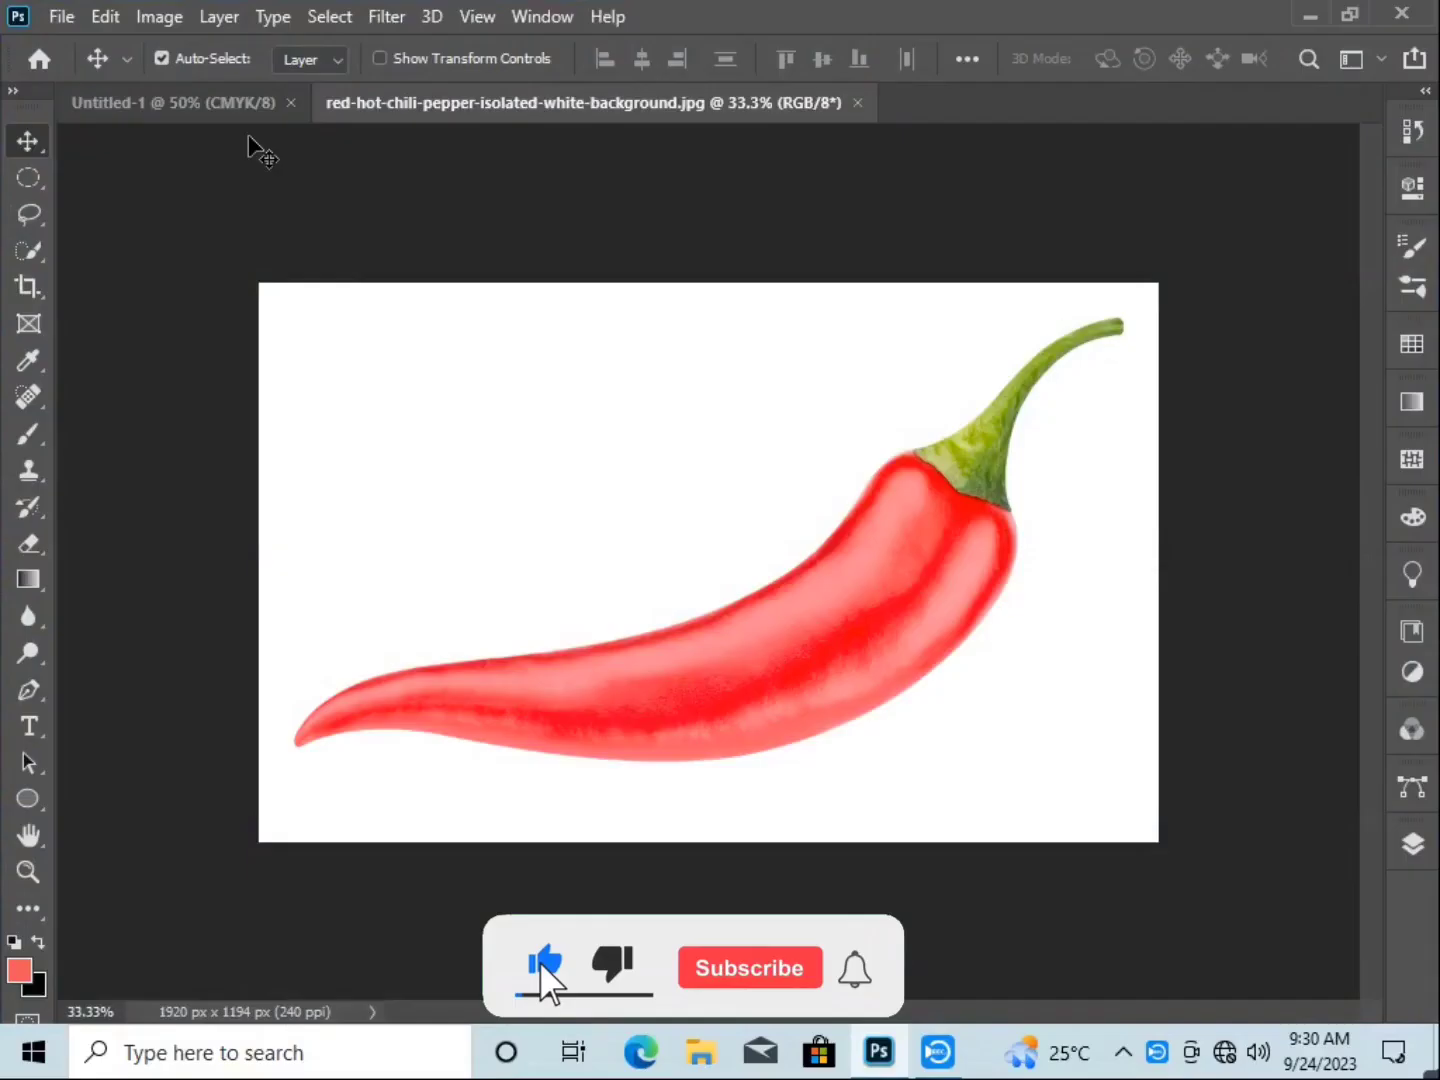
- Show the blank white 1280 × 720 px Untitled-1 canvas
click(232, 113)
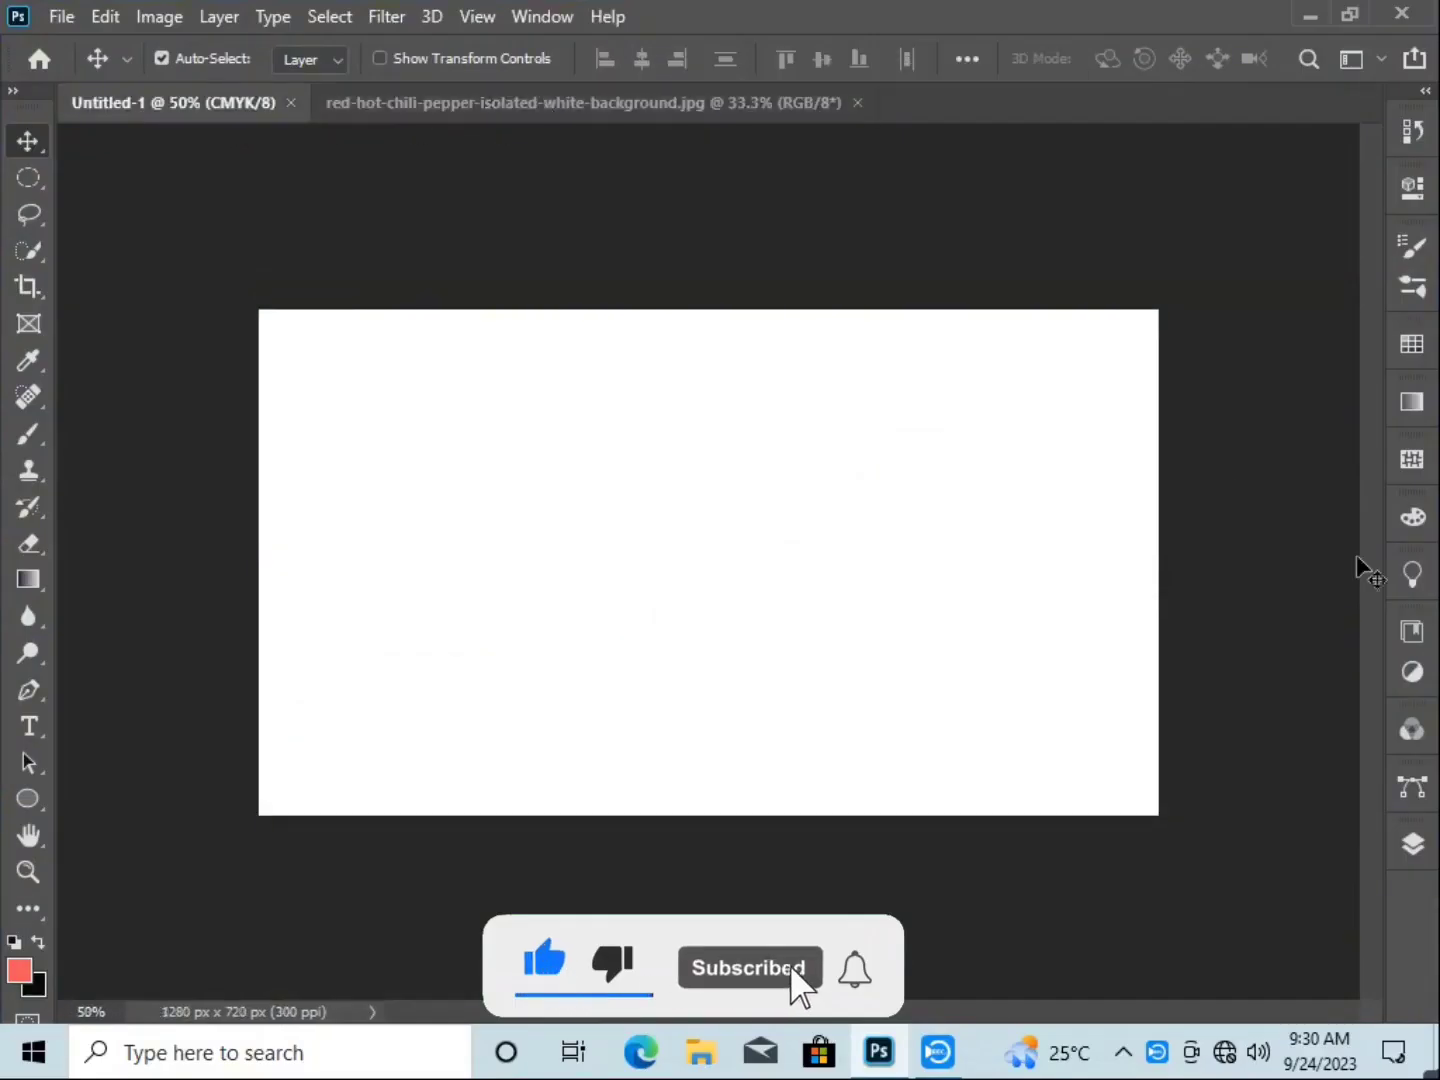
- Select the chili pepper as the subject and drag it into Untitled-1
click(1413, 845)
click(471, 111)
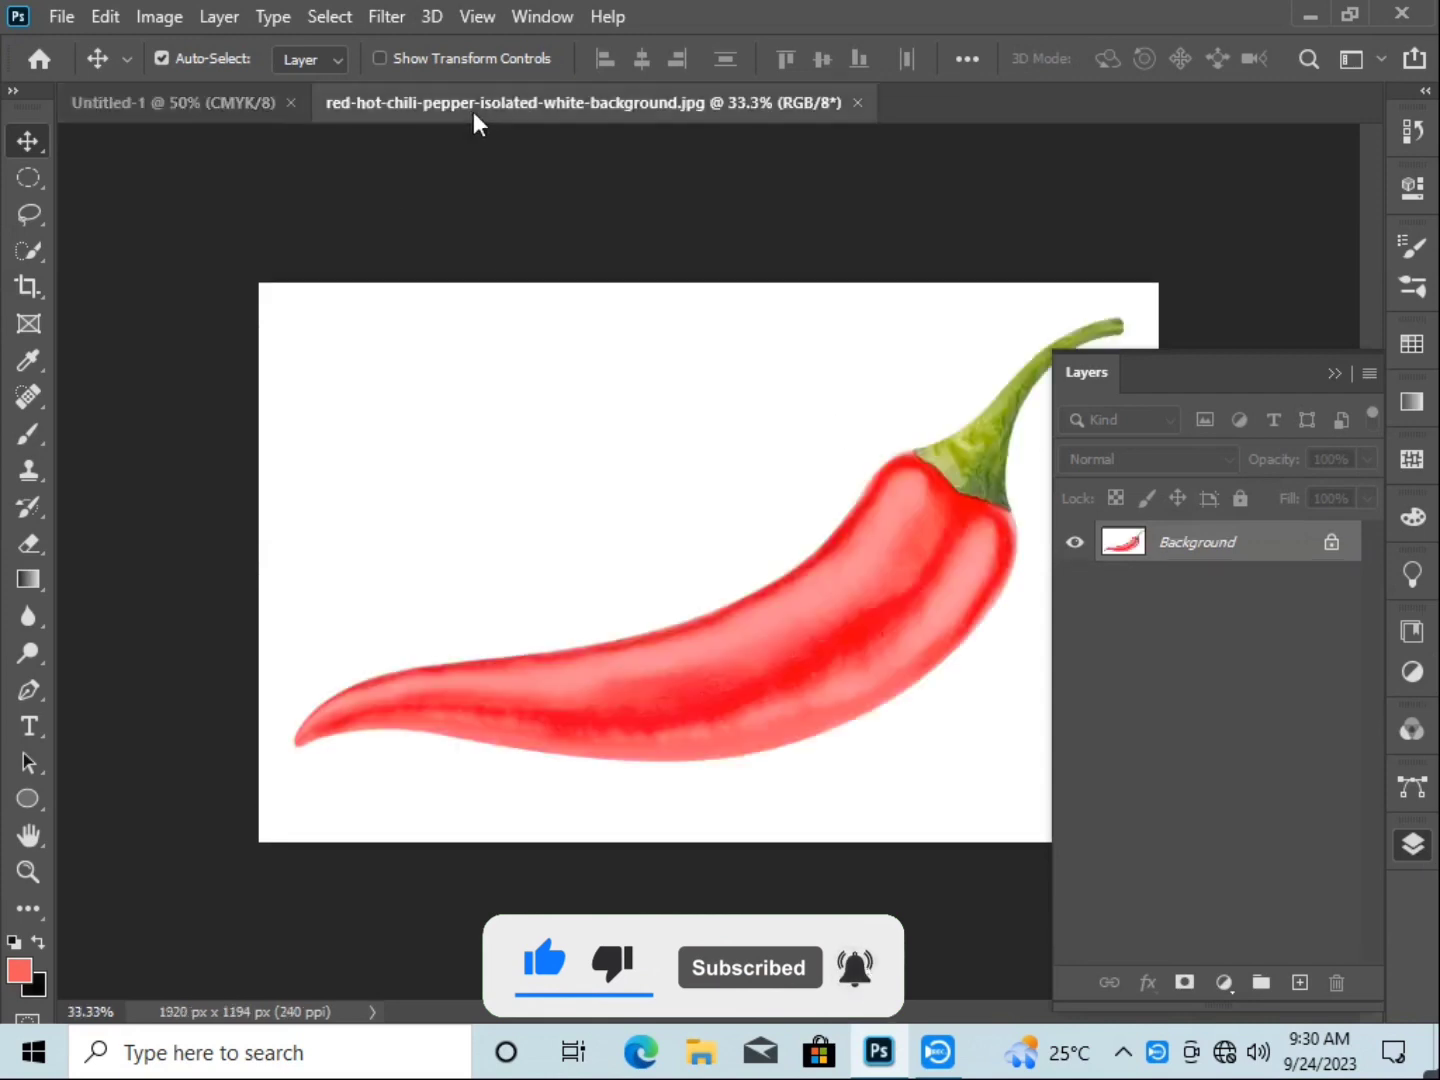
click(328, 16)
click(665, 425)
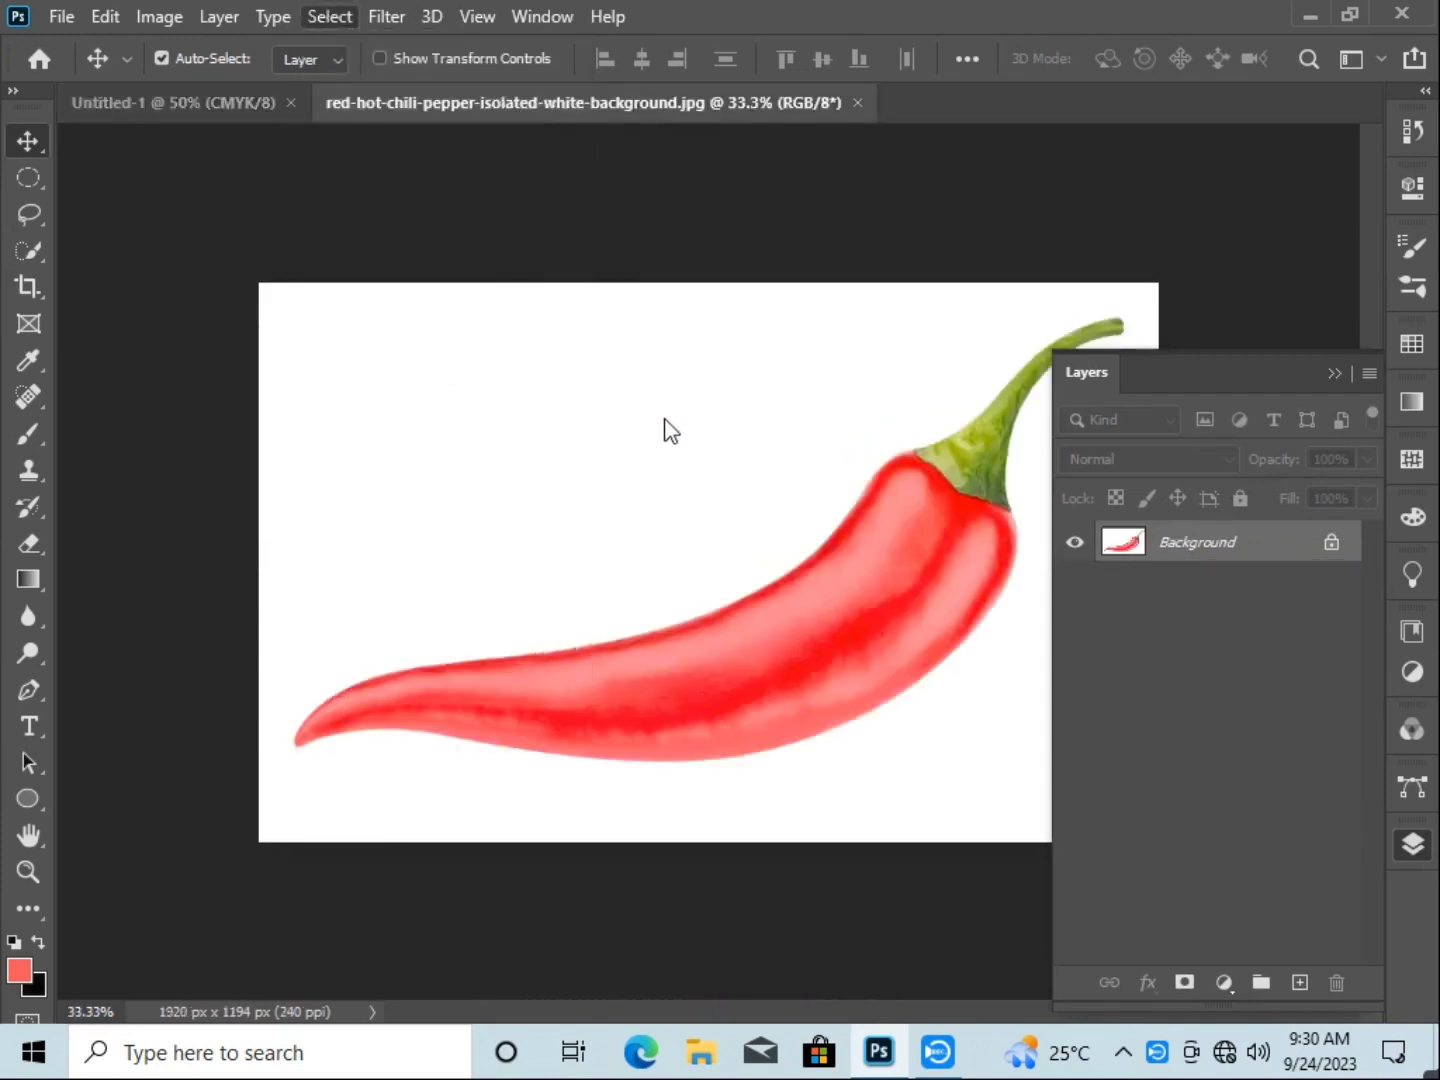
mouse_move(995, 591)
mouse_down()
mouse_move(716, 547)
mouse_move(792, 594)
mouse_up()
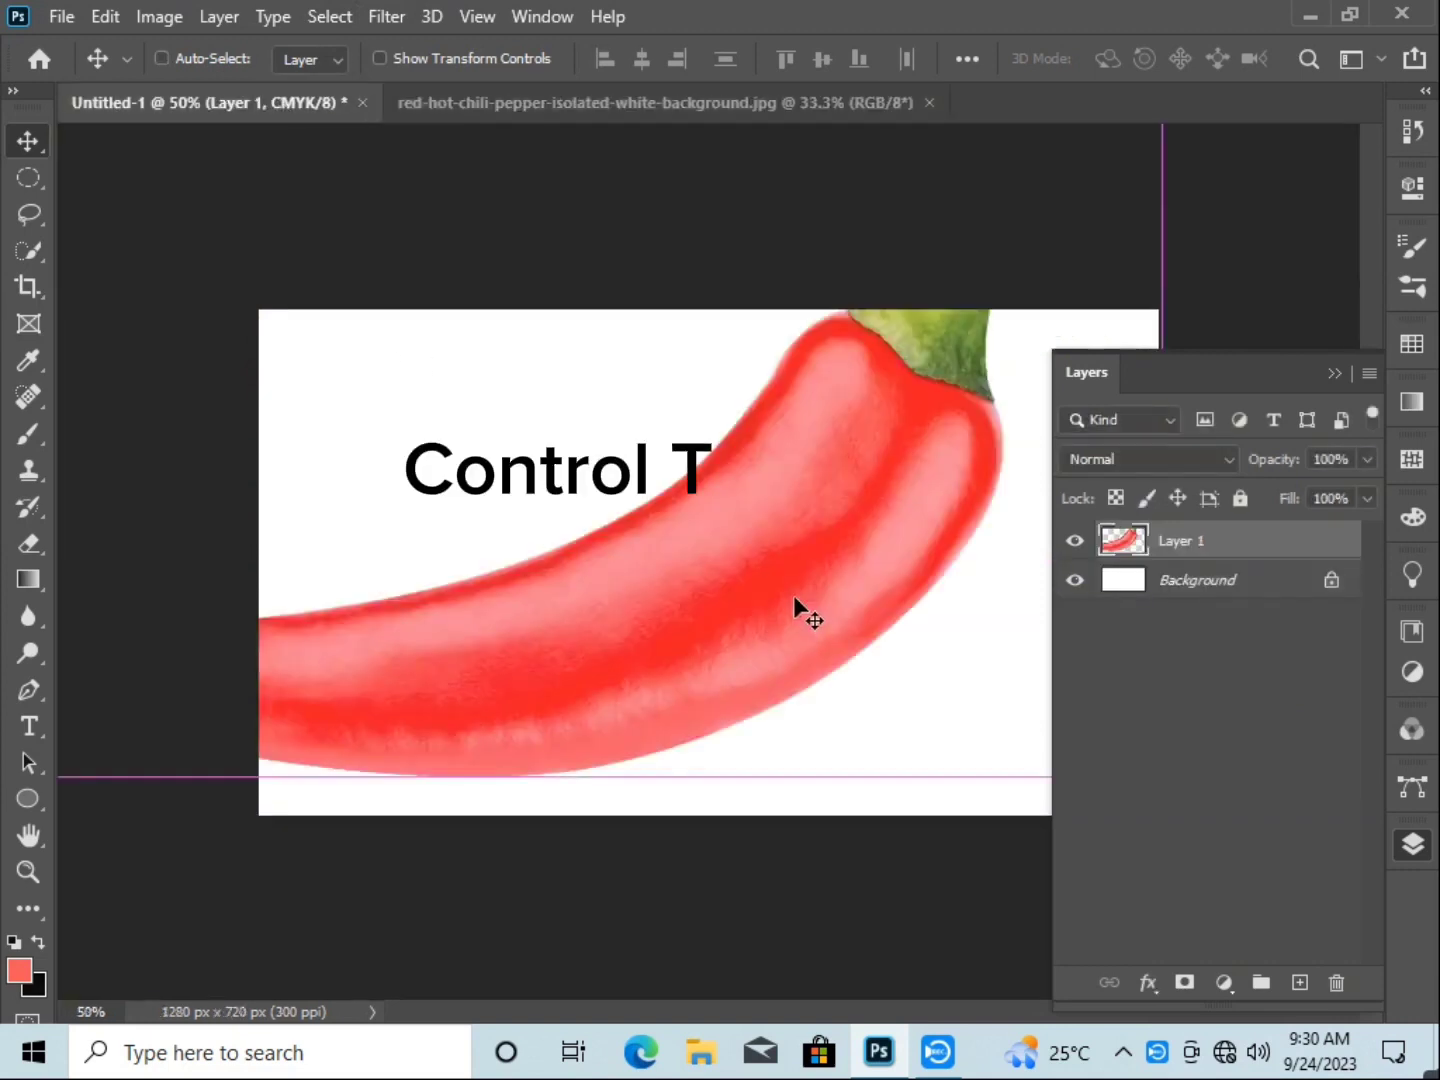
- Scale the placed chili layer to about 60% and commit, viewing at 50%
key(ctrl+t)
drag(168, 255, 476, 497)
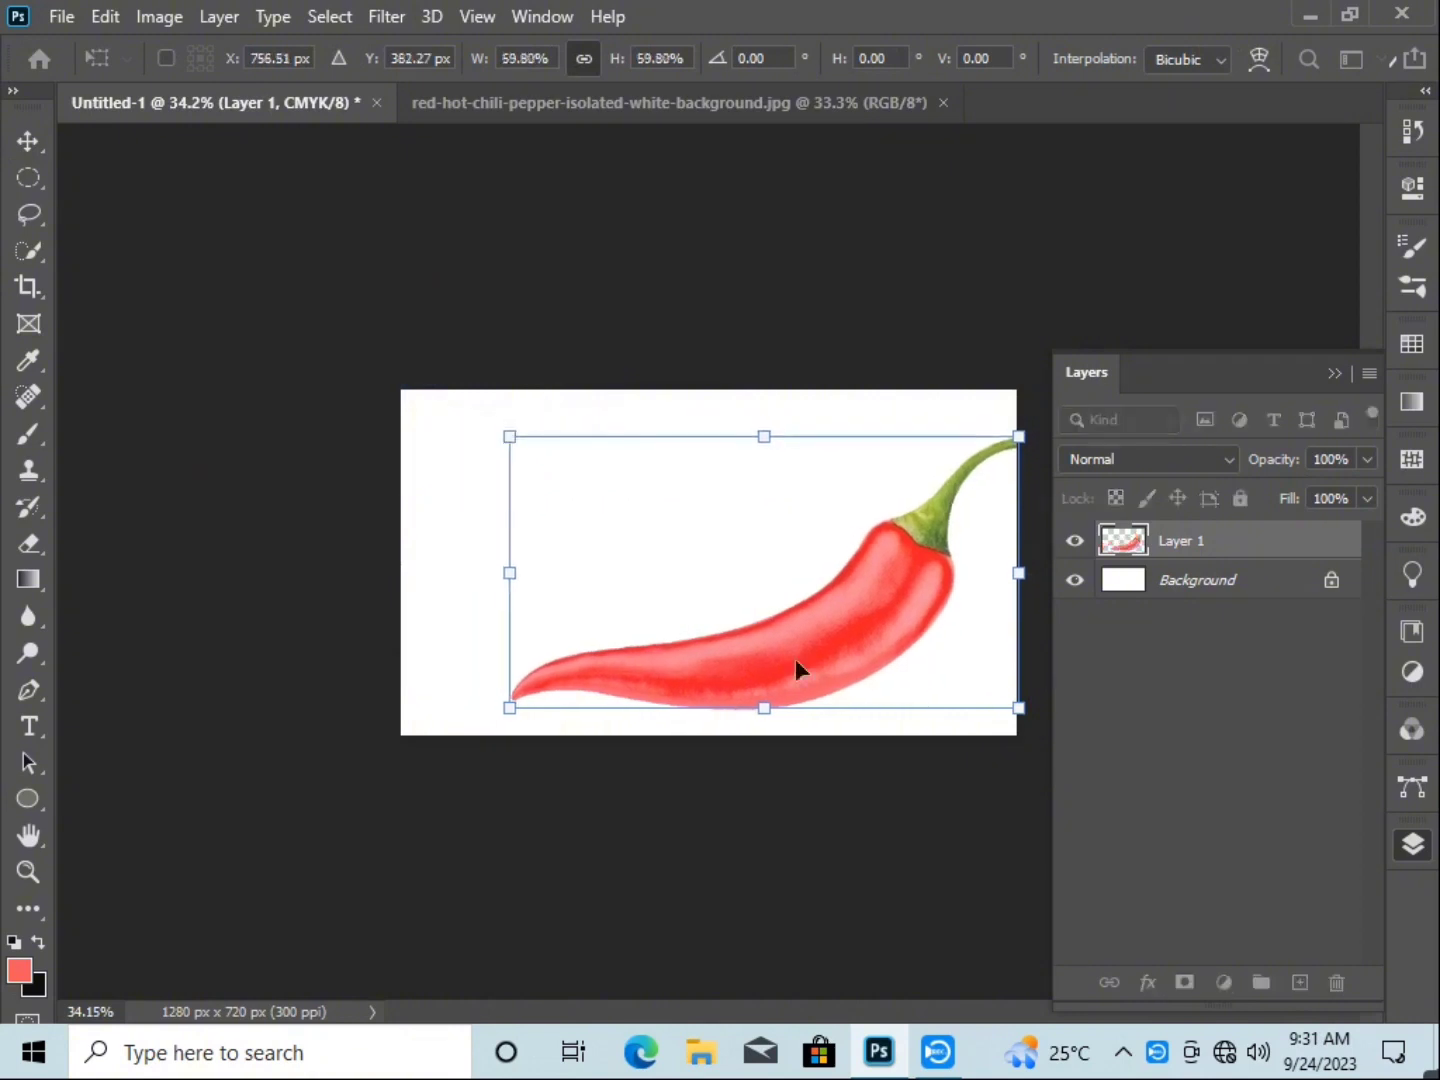
drag(855, 665, 820, 644)
click(32, 148)
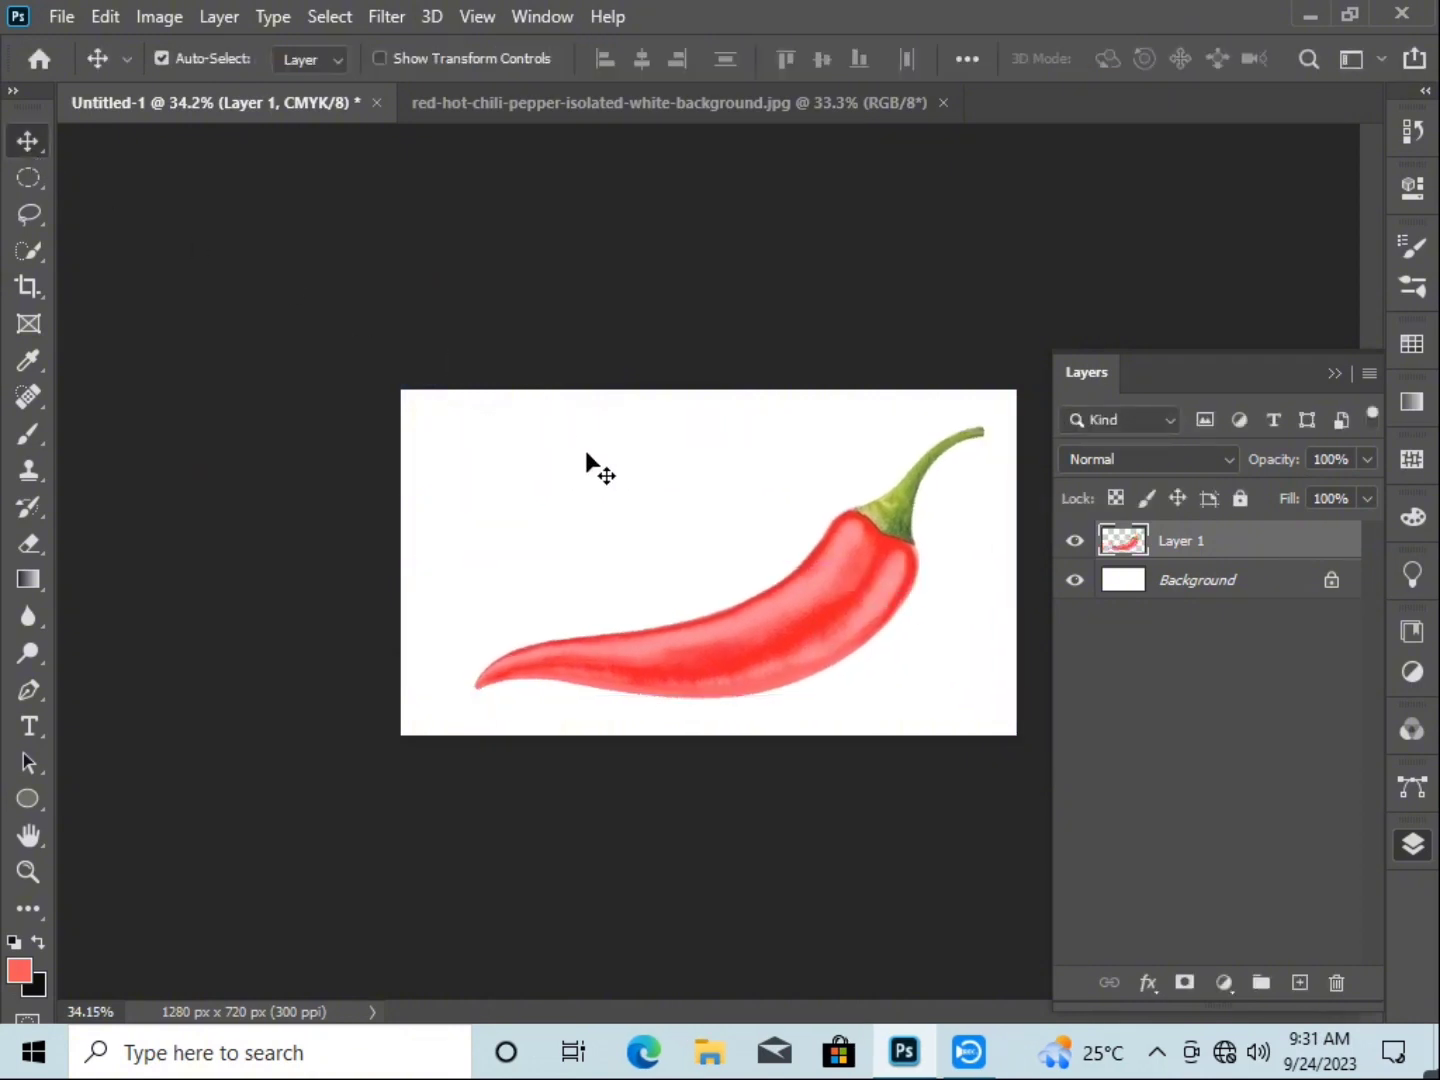
key(ctrl+plus)
drag(1292, 372, 1279, 263)
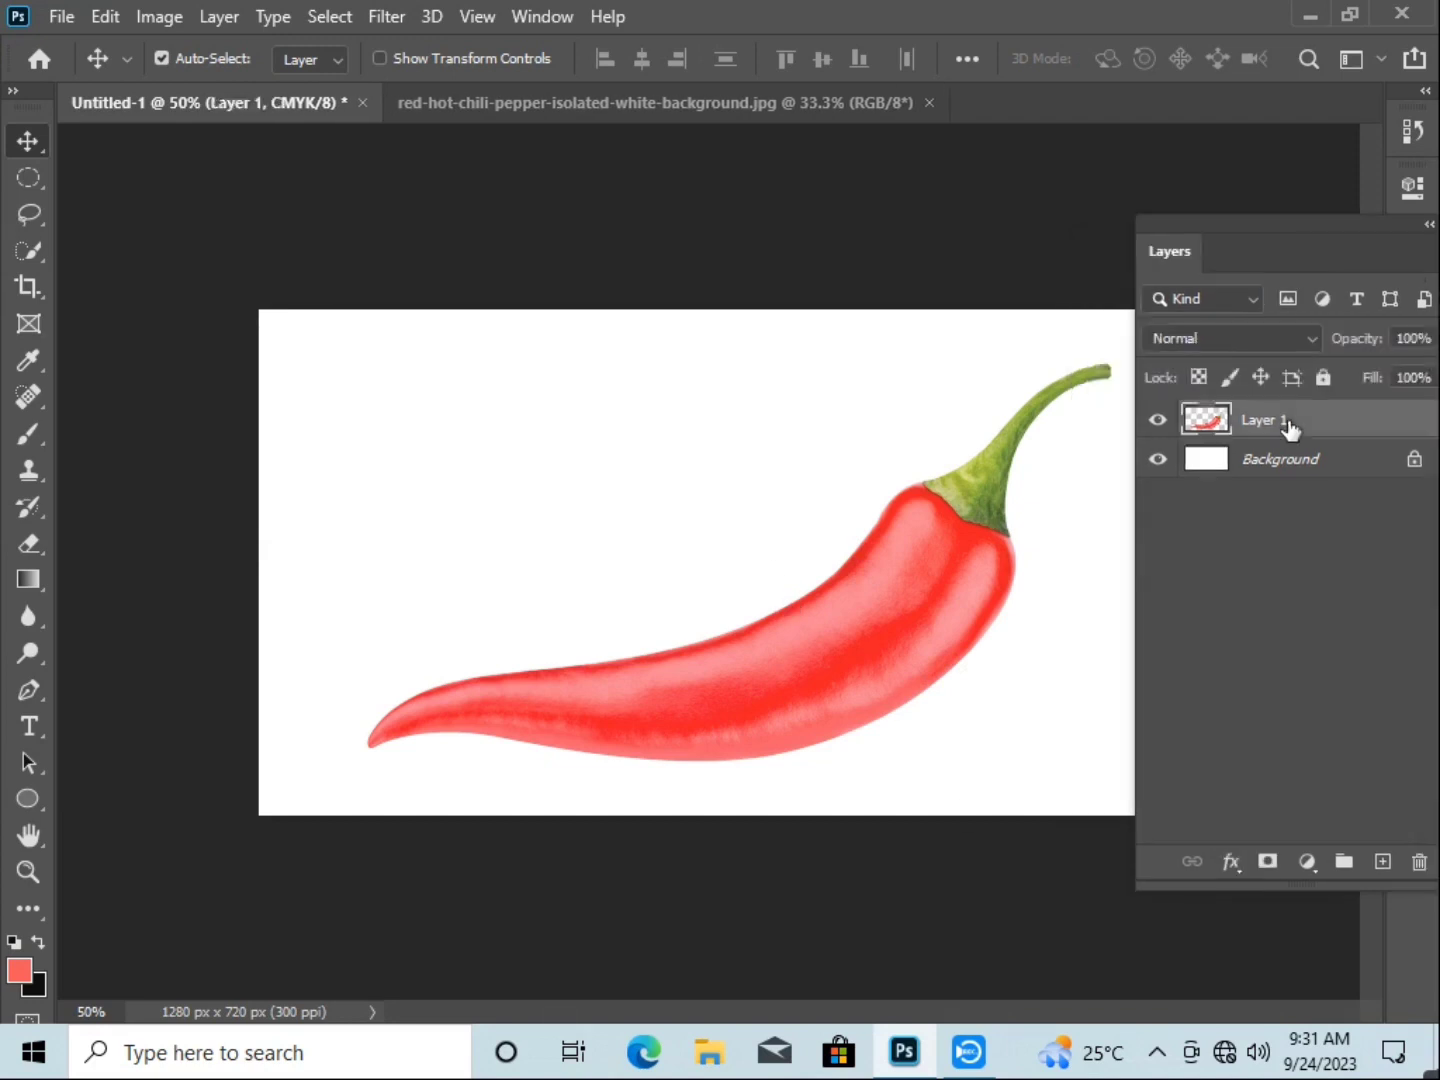
- Convert the chili layer to a smart object and type PEPPER above it
right_click(1283, 421)
click(1111, 390)
click(38, 721)
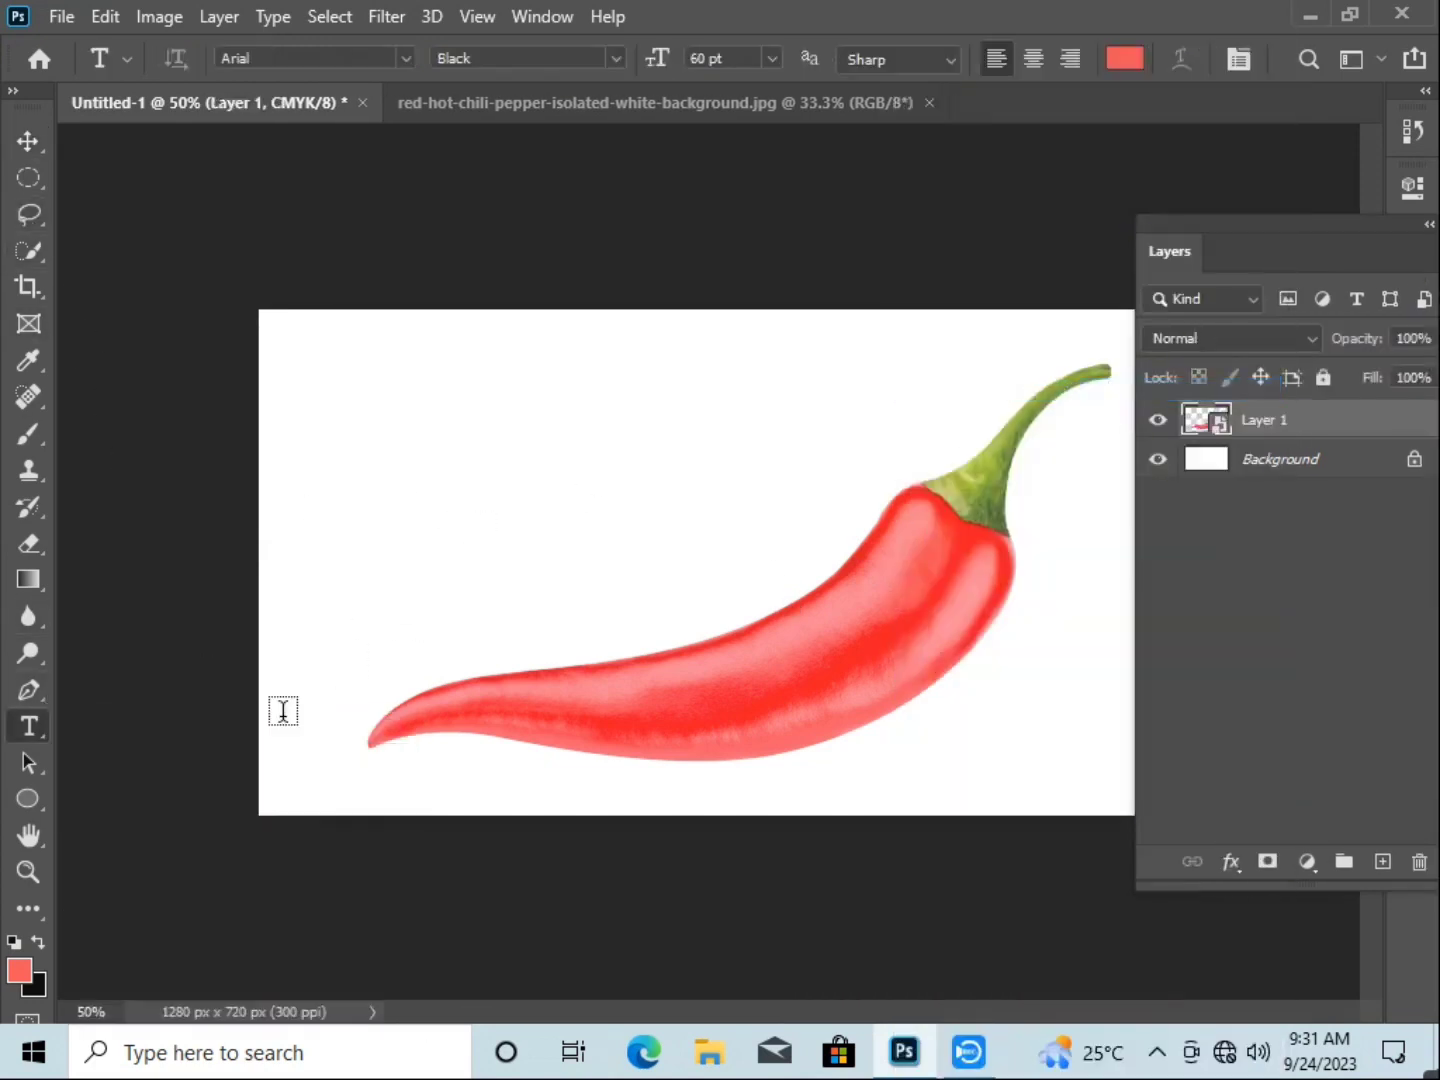
click(504, 454)
text(PE)
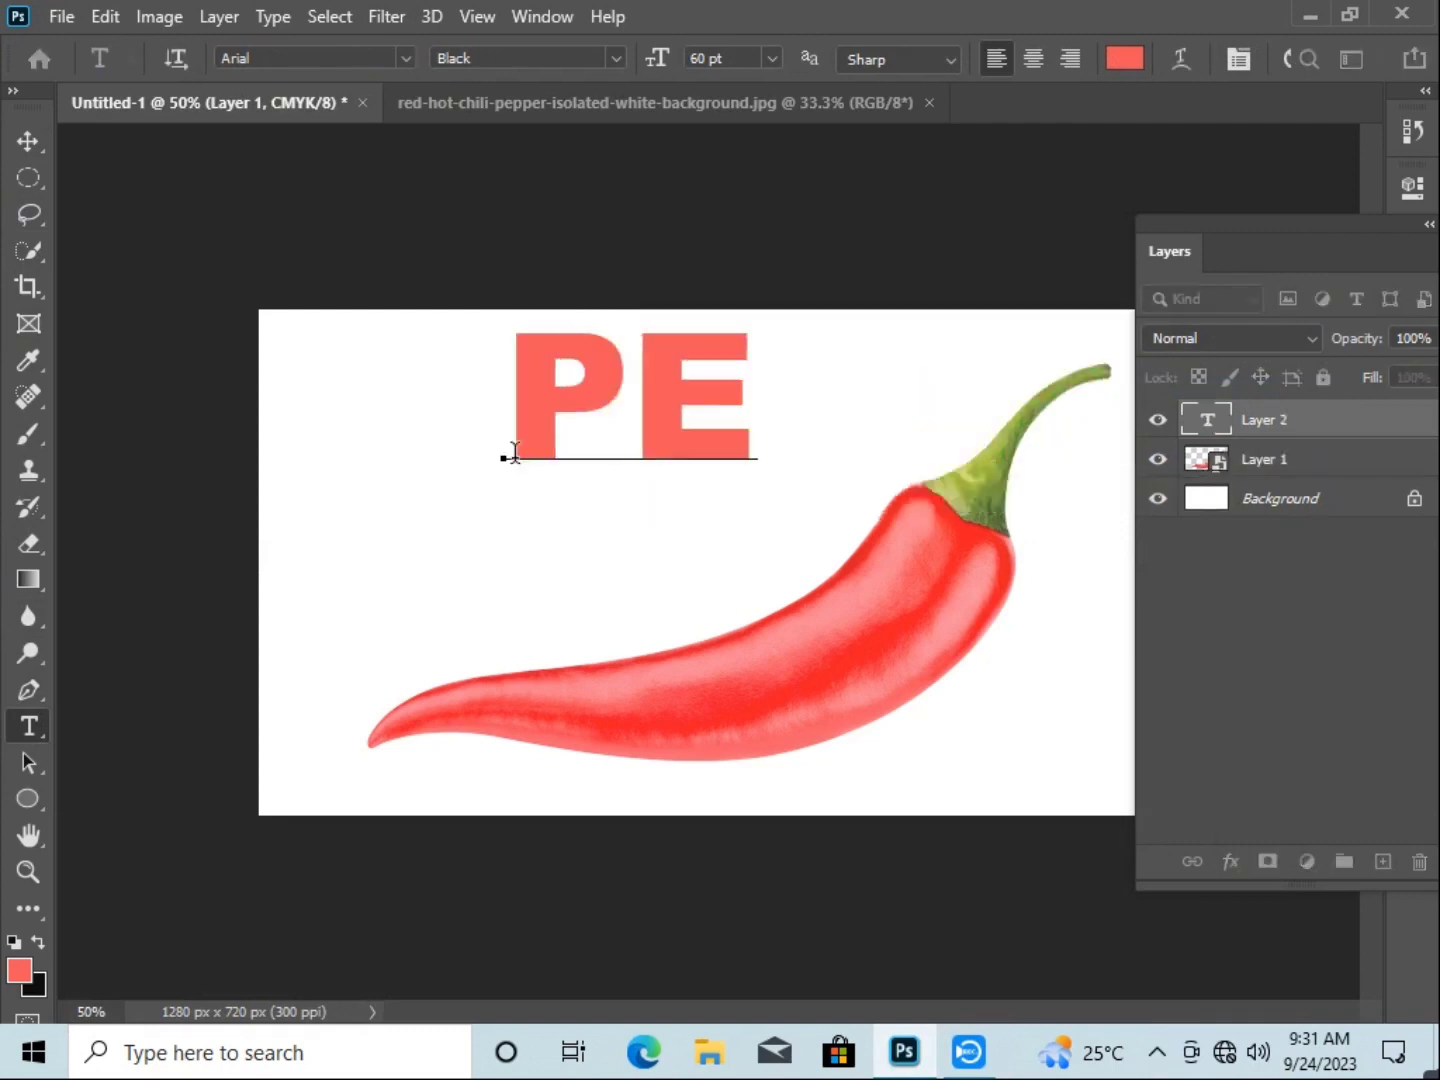
text(PPE)
- Make the PEPPER text black Arial Black 60 pt and commit it
key(ctrl+a)
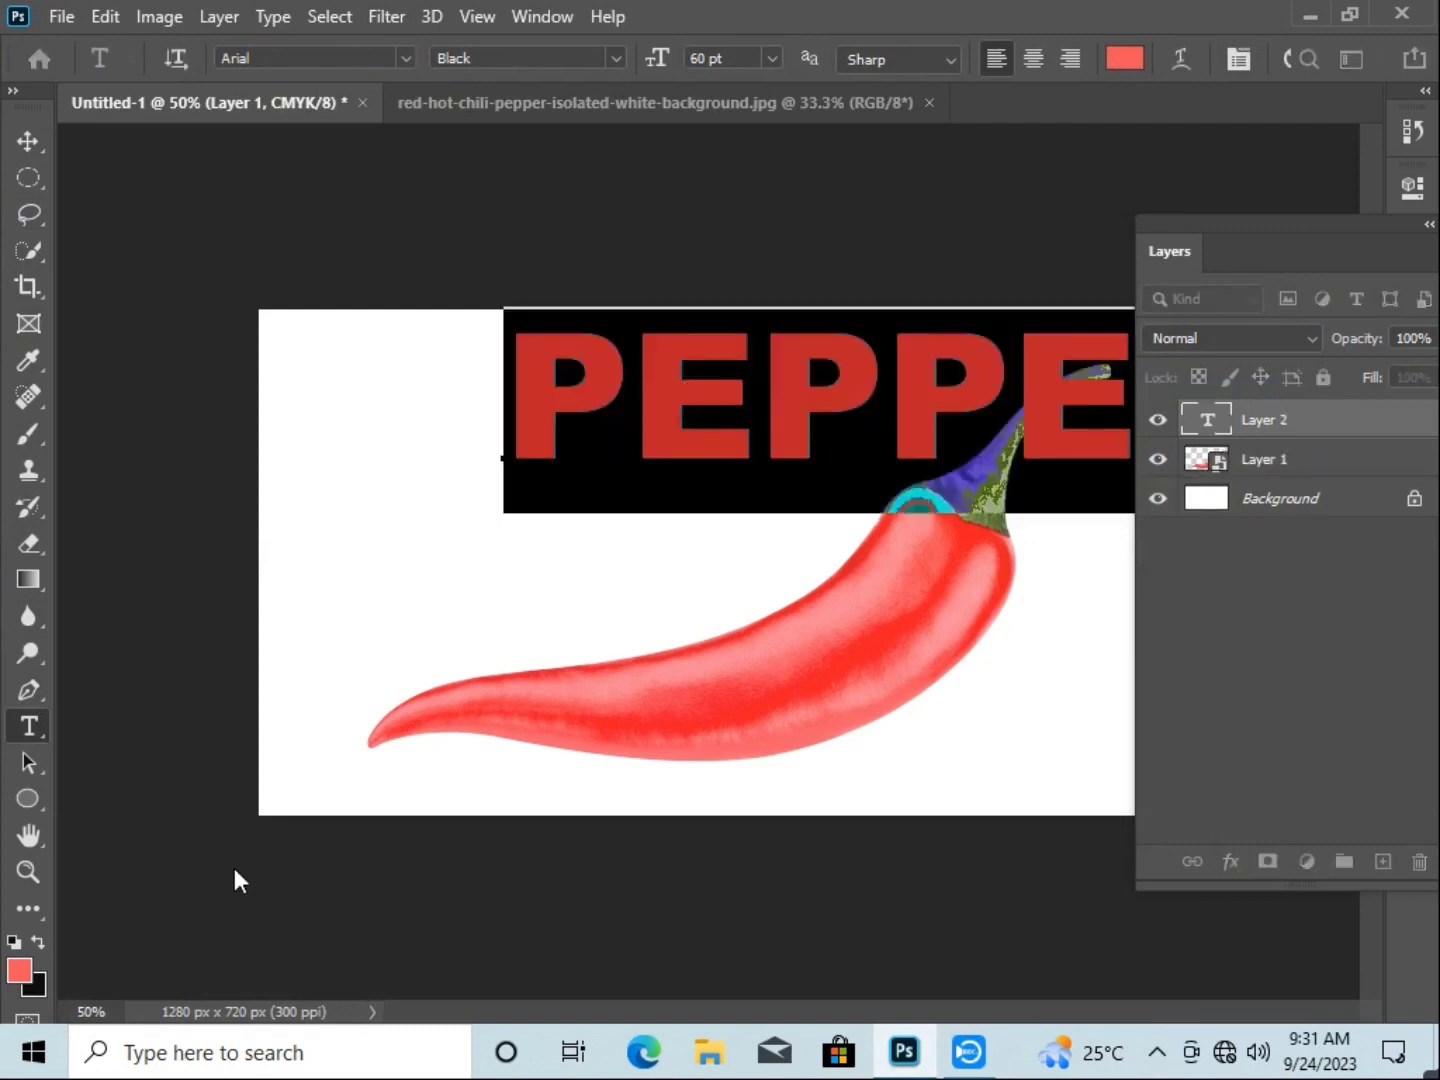
click(21, 966)
drag(596, 403, 705, 550)
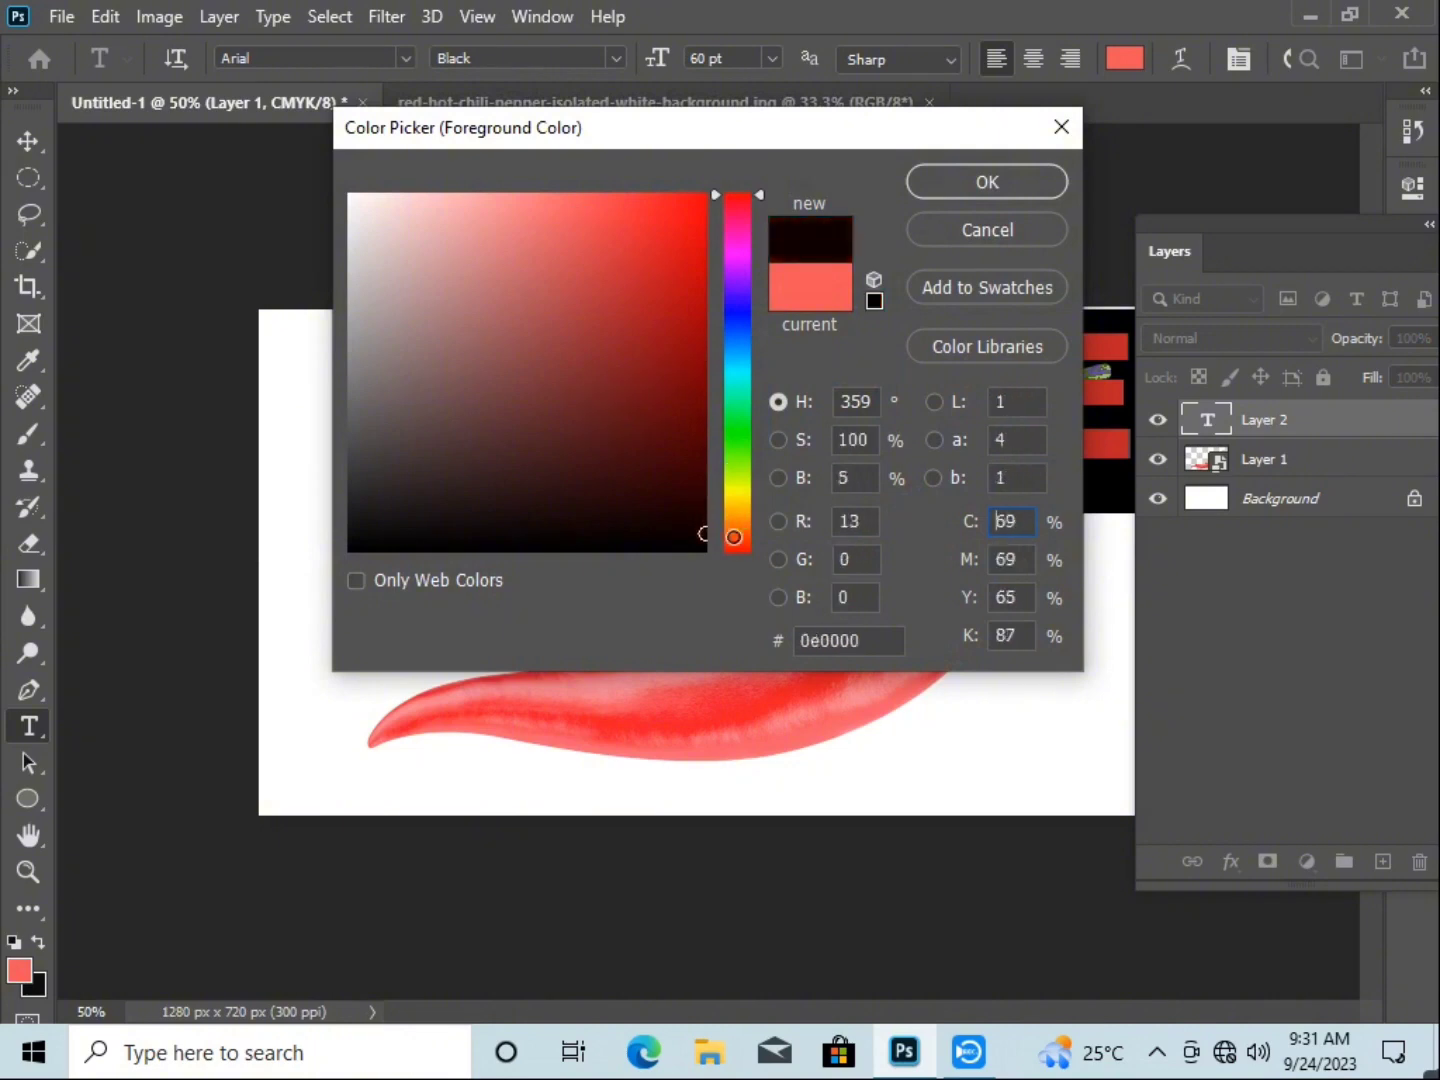
click(988, 182)
click(611, 57)
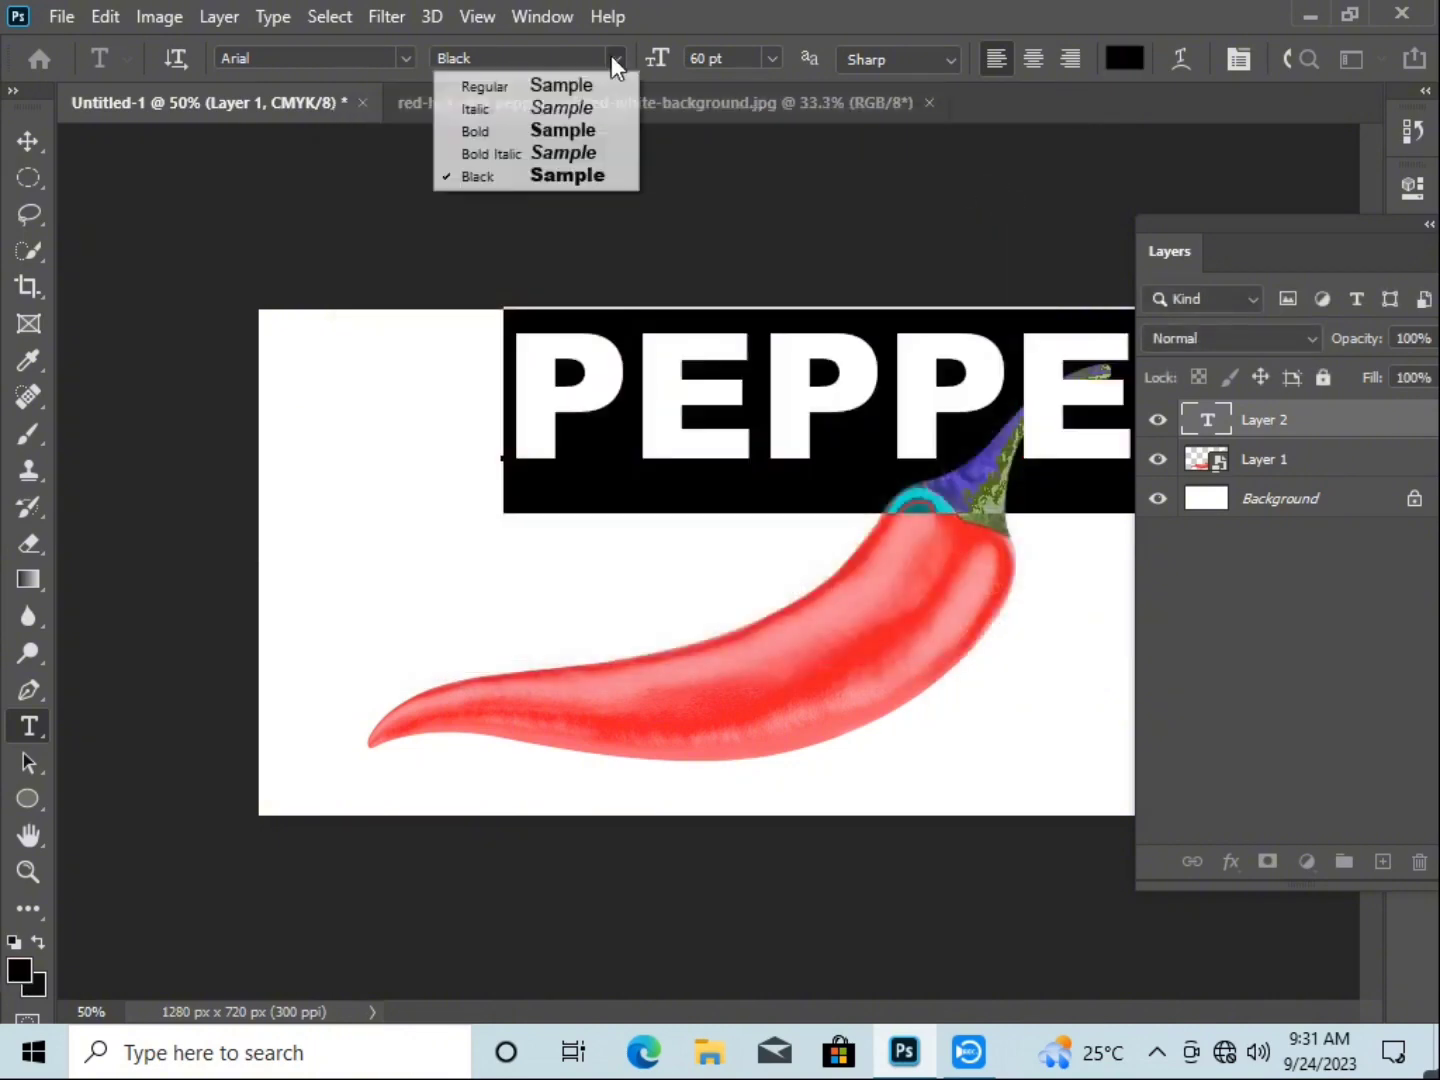
click(405, 59)
click(377, 160)
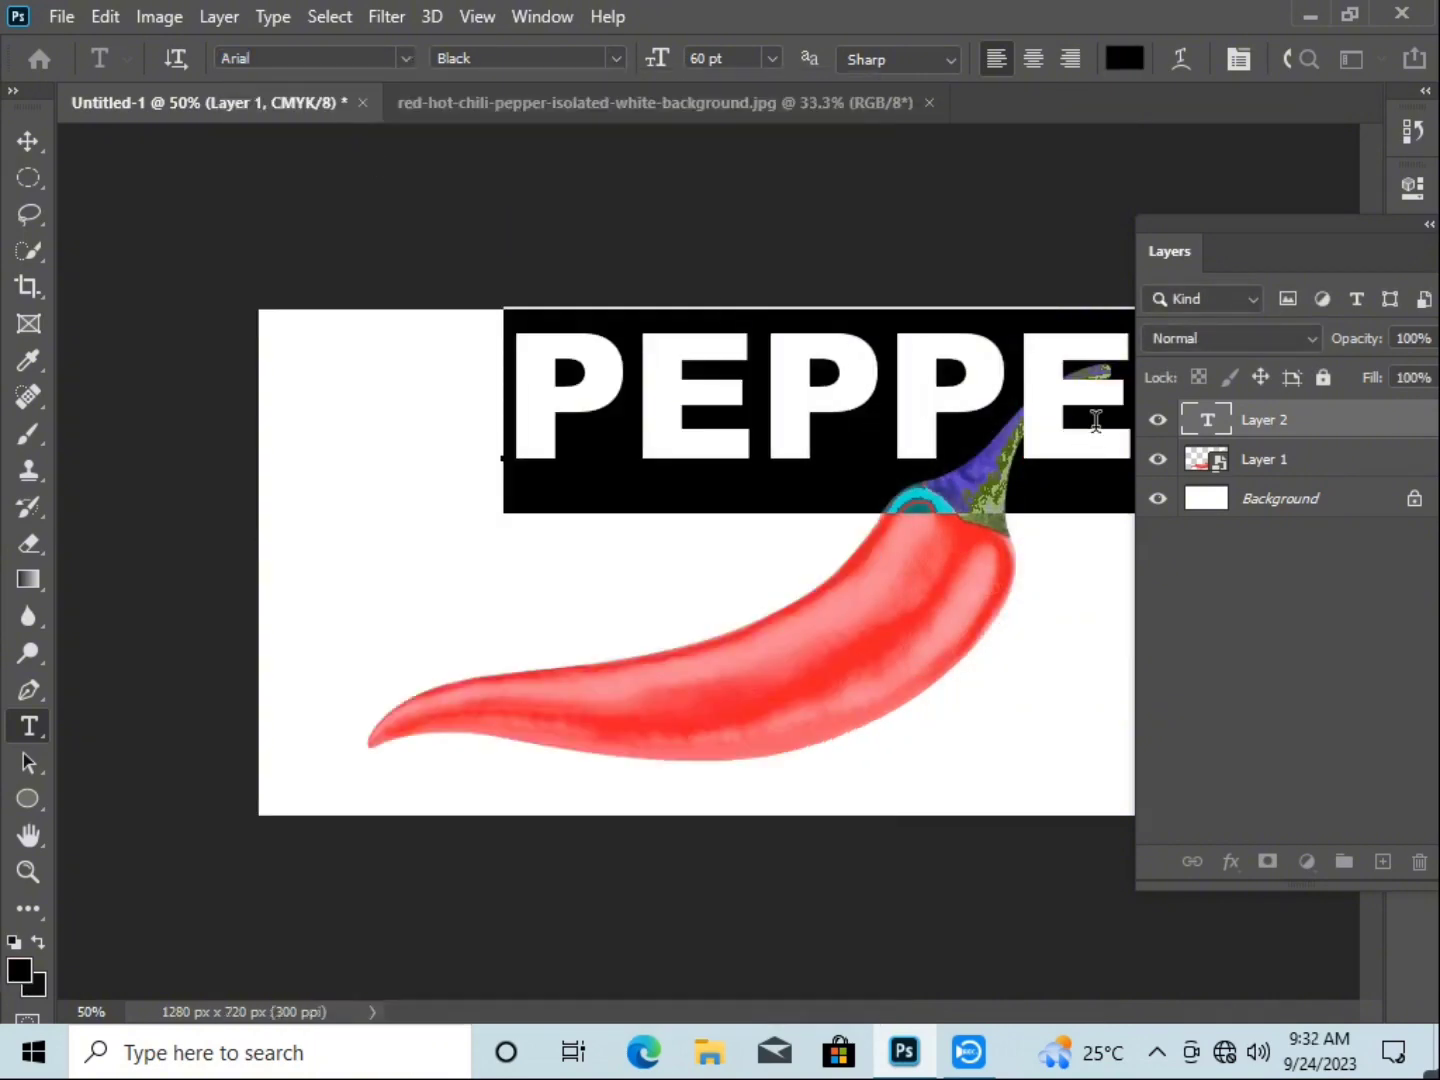
click(1248, 432)
right_click(1248, 425)
- Convert PEPPER to a smart object and move it onto the pepper's middle
click(1064, 355)
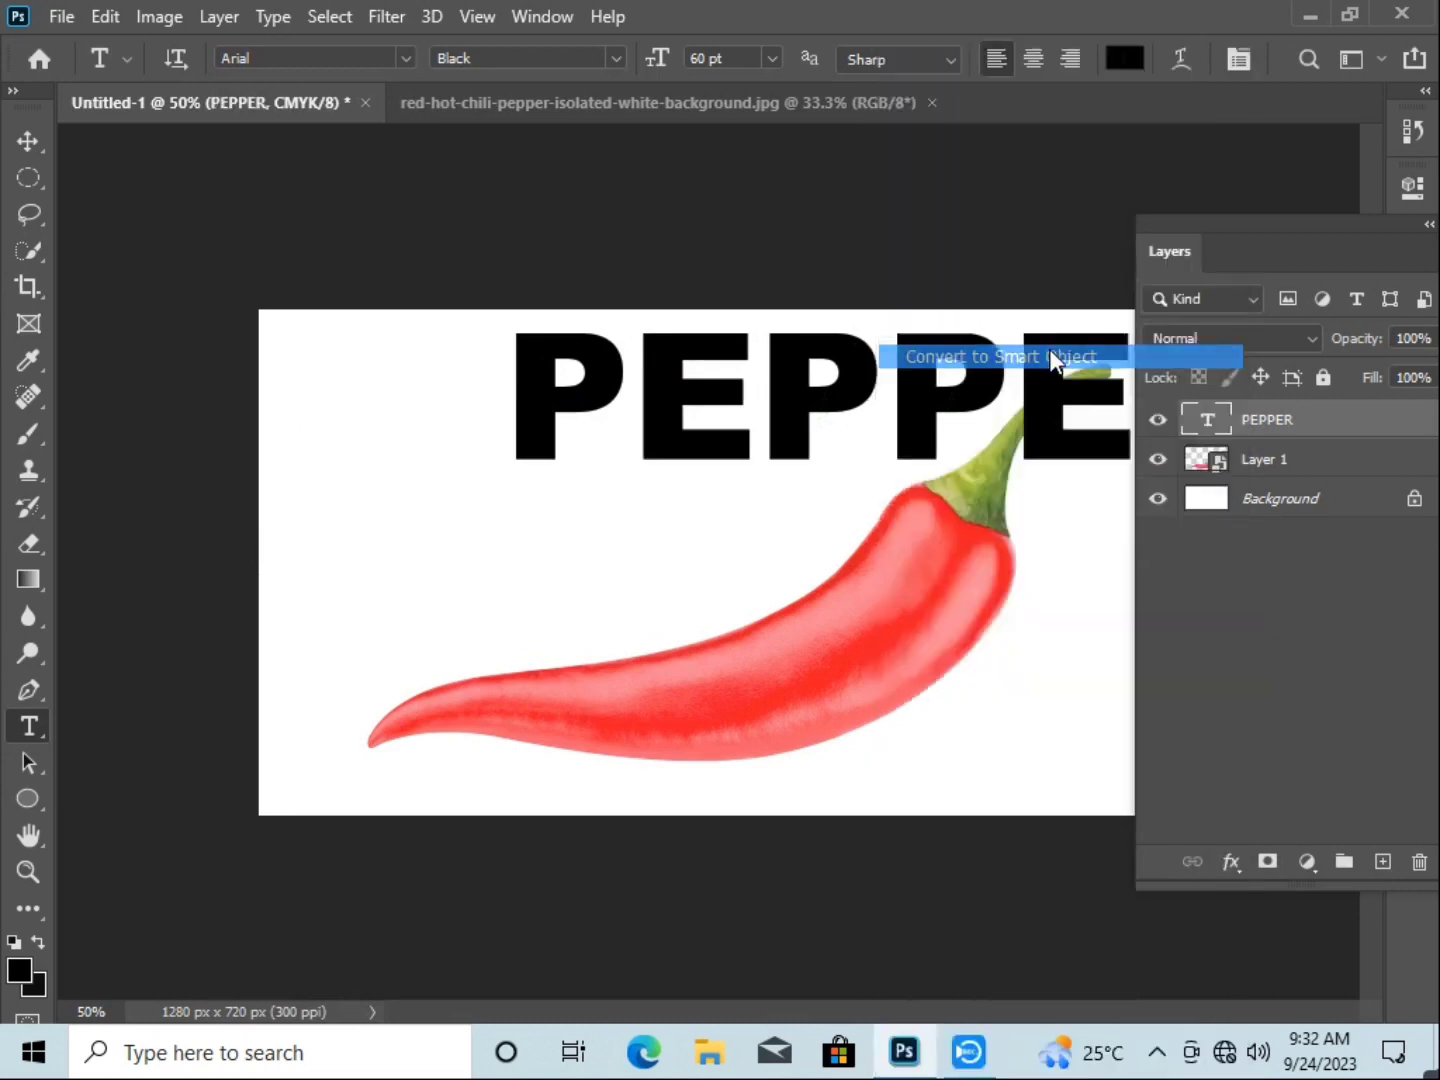
click(28, 140)
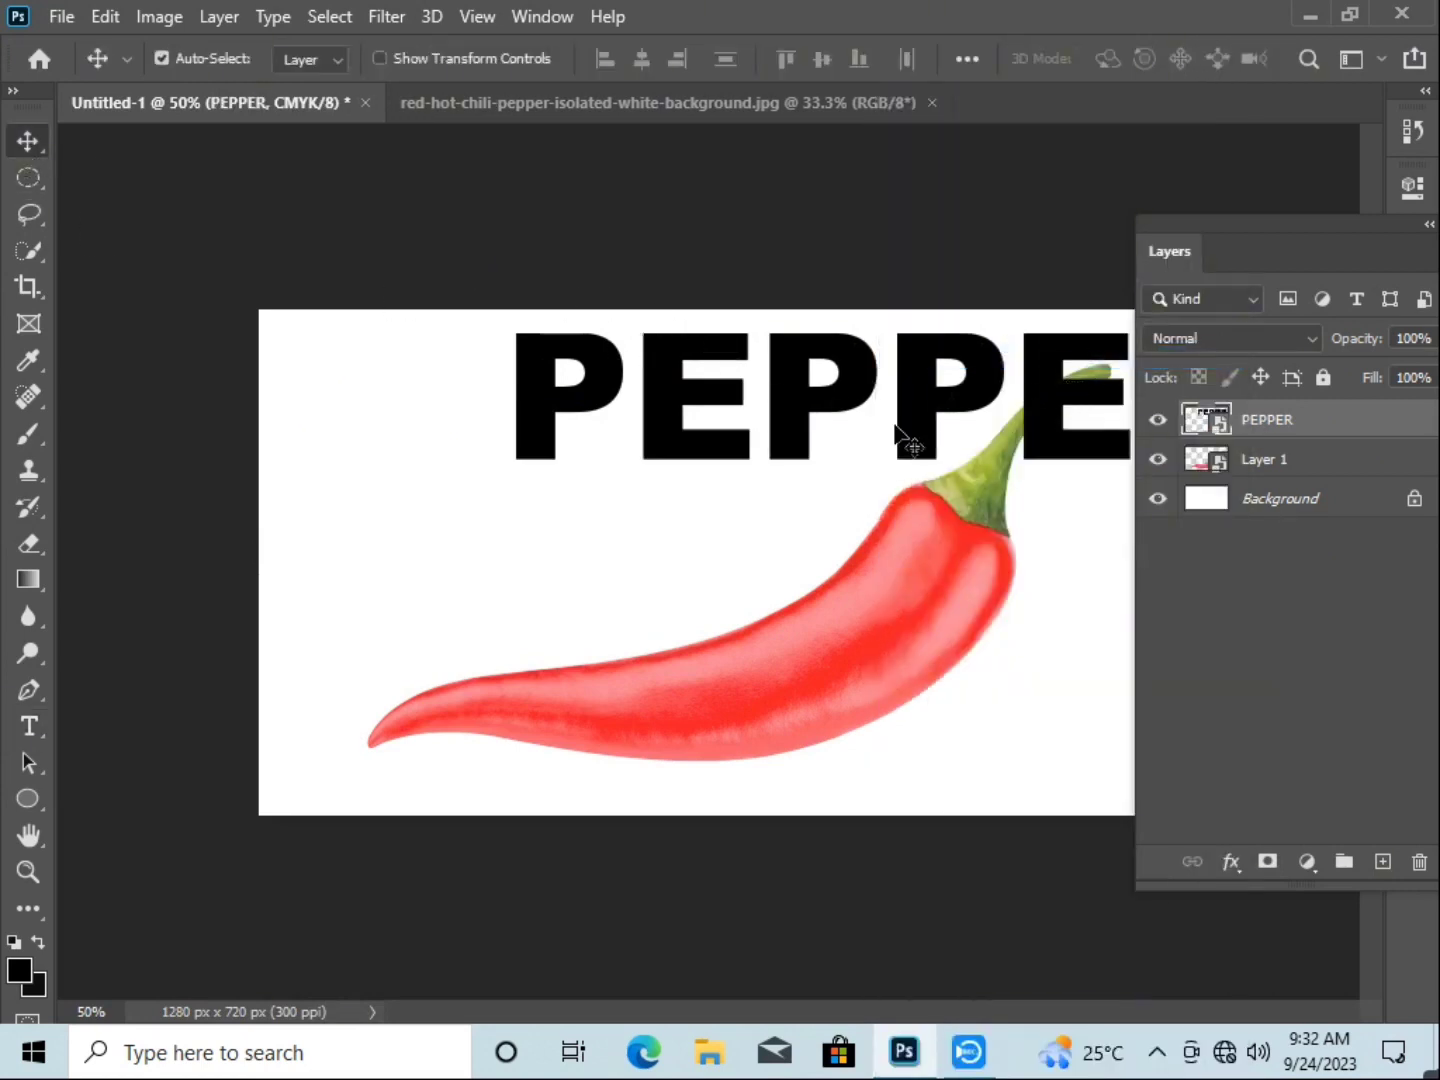
key(ctrl+t)
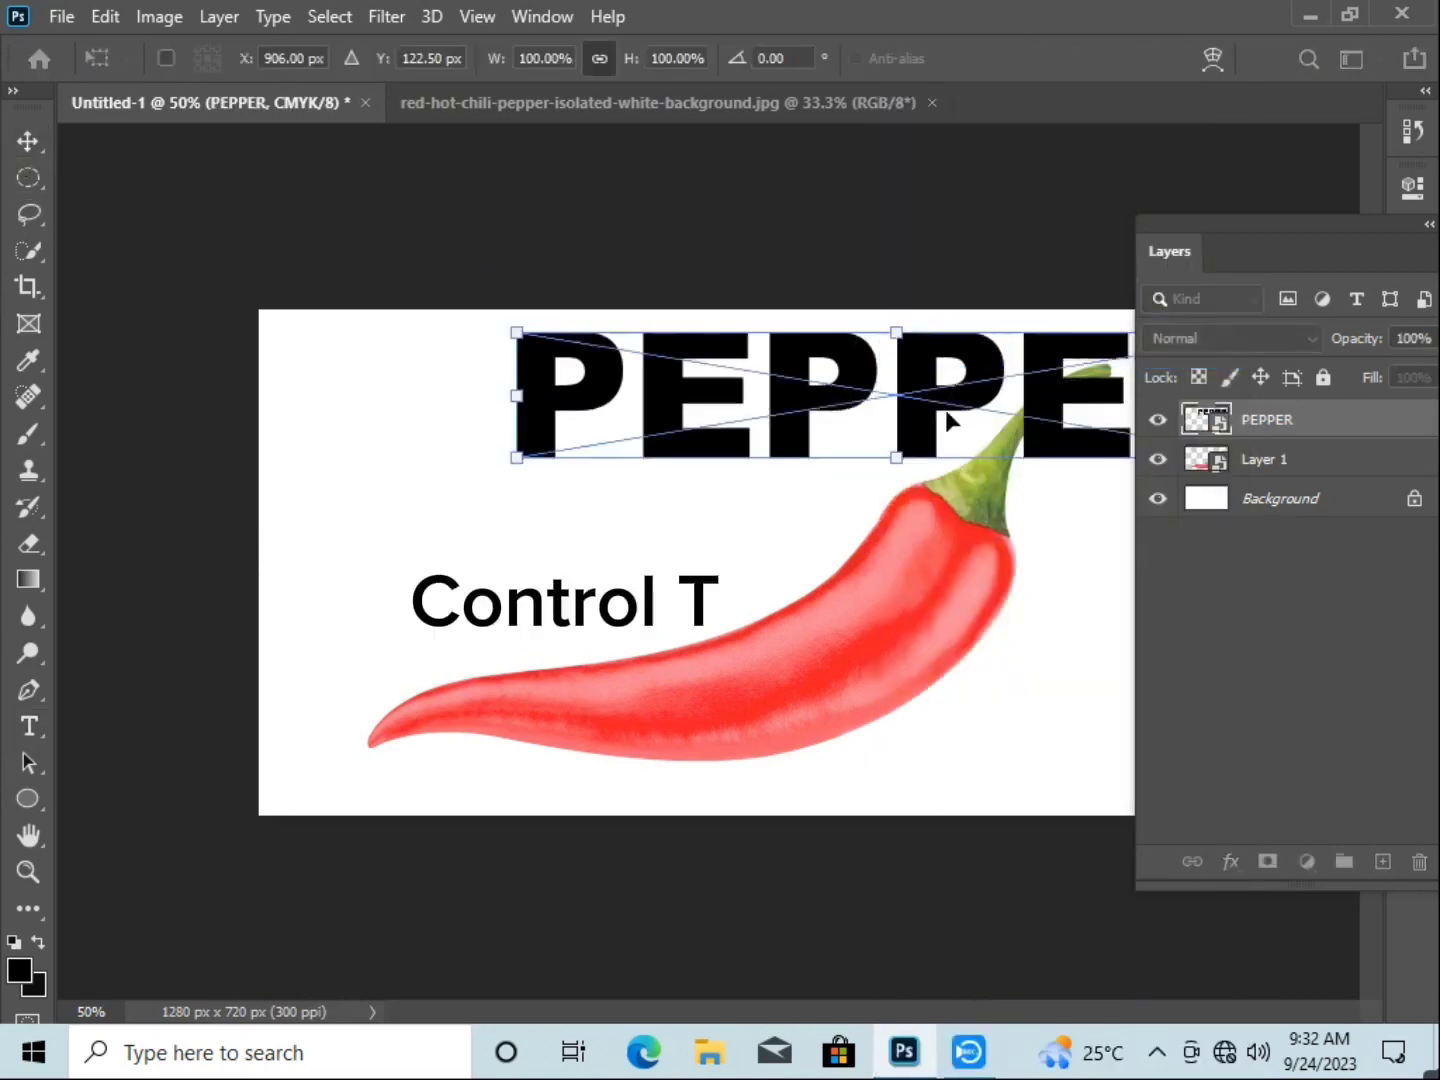
drag(949, 418, 707, 634)
- Scale PEPPER to about 56% and rotate it -10.34° across the chili's body
mouse_move(1030, 543)
mouse_down()
mouse_move(792, 583)
mouse_move(755, 476)
mouse_up()
drag(634, 629, 727, 637)
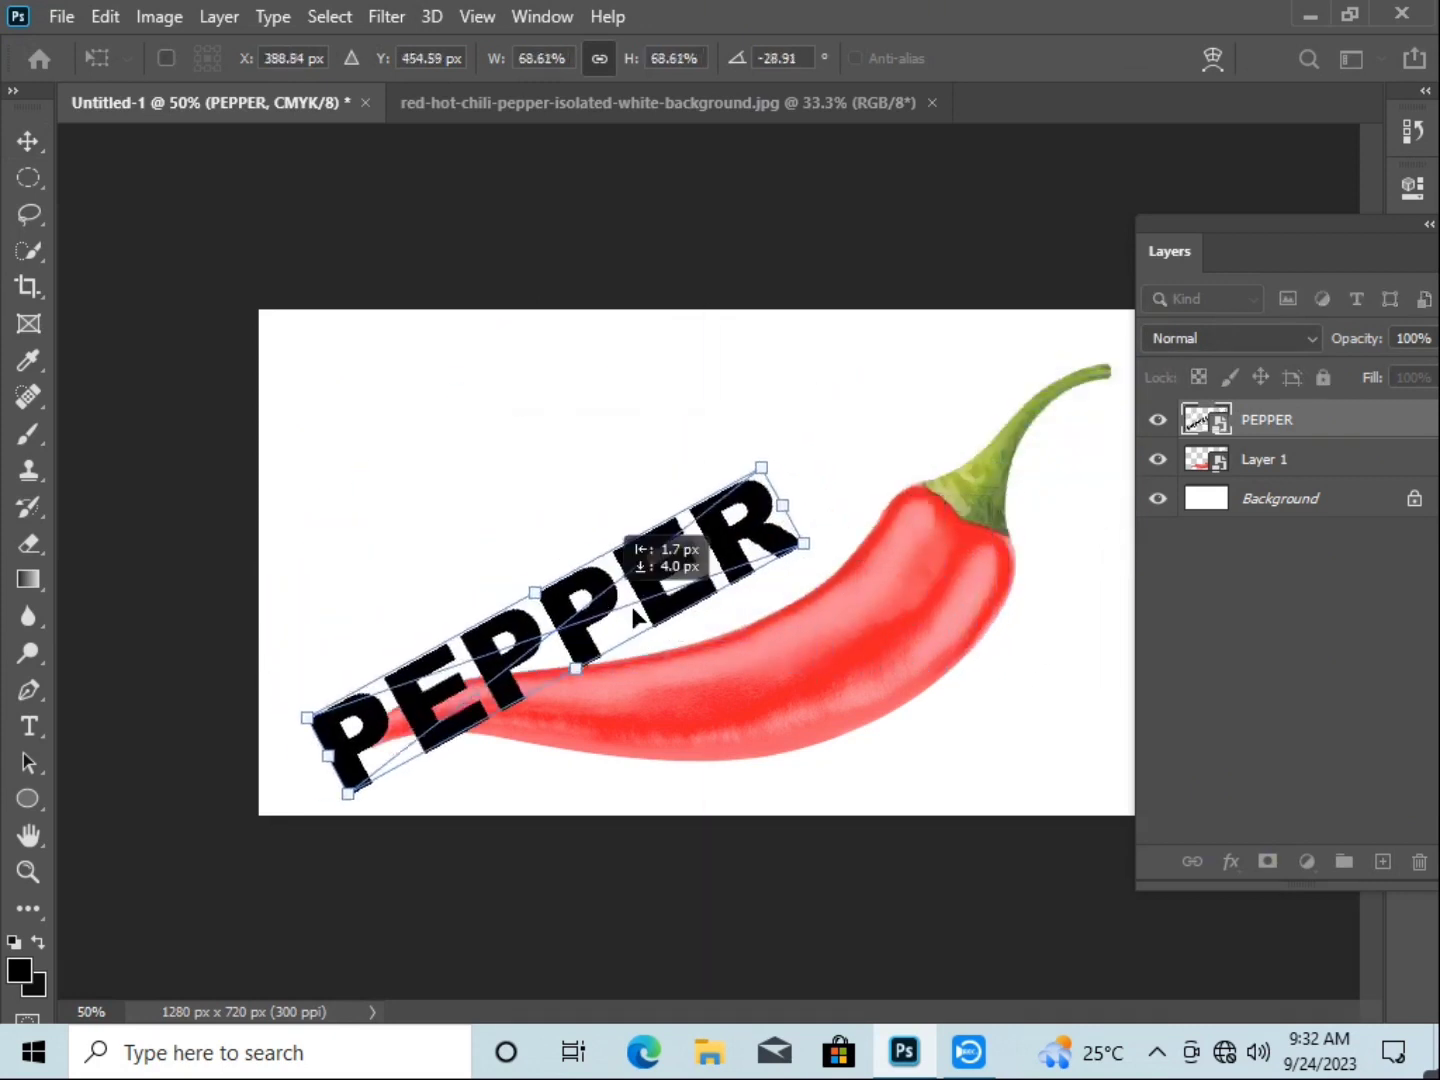
drag(874, 460, 946, 544)
drag(683, 568, 741, 595)
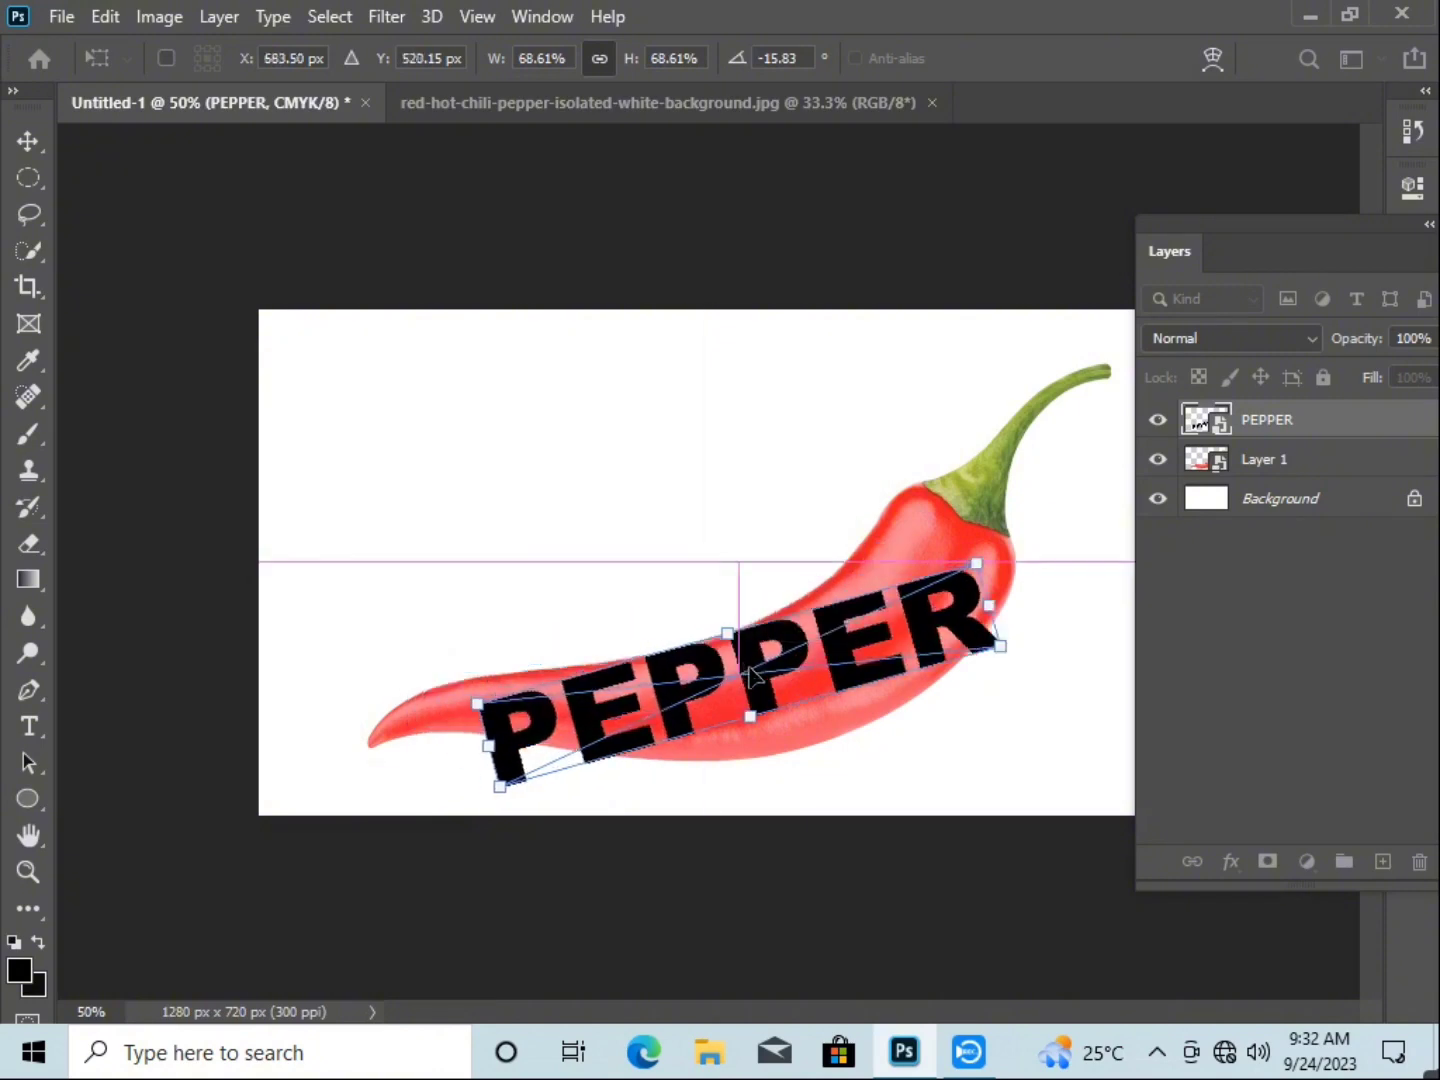
scroll(750, 682, up, 2)
scroll(952, 819, up, 1)
drag(952, 819, 865, 771)
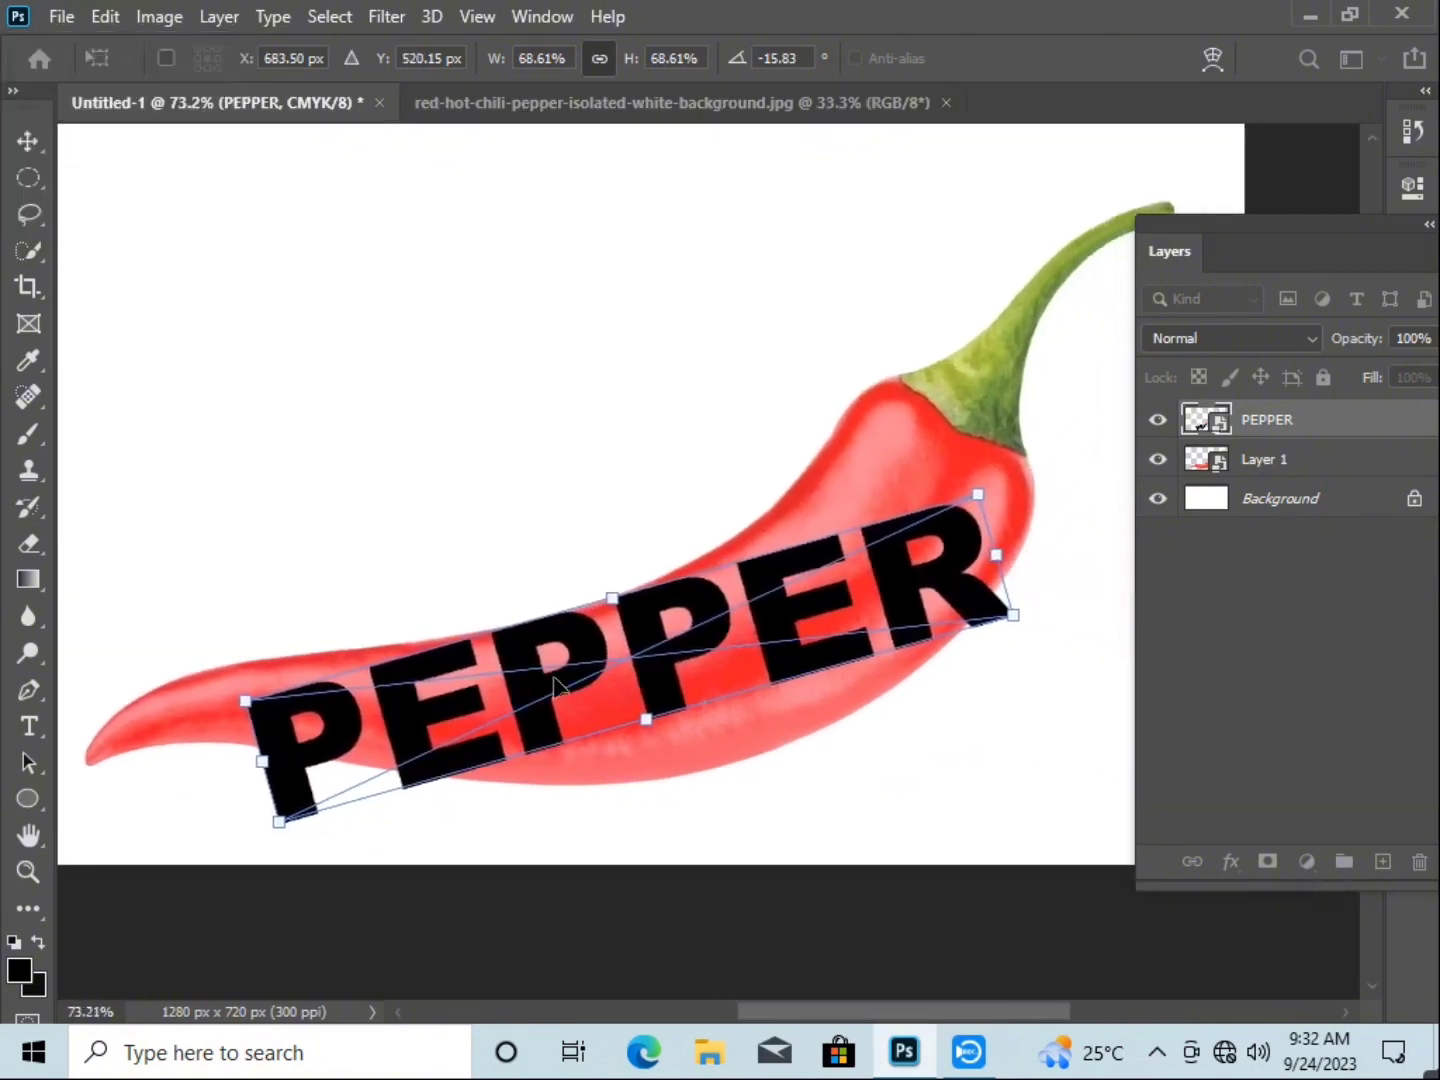
mouse_move(961, 545)
mouse_down()
mouse_move(975, 513)
mouse_move(874, 530)
mouse_move(879, 544)
mouse_up()
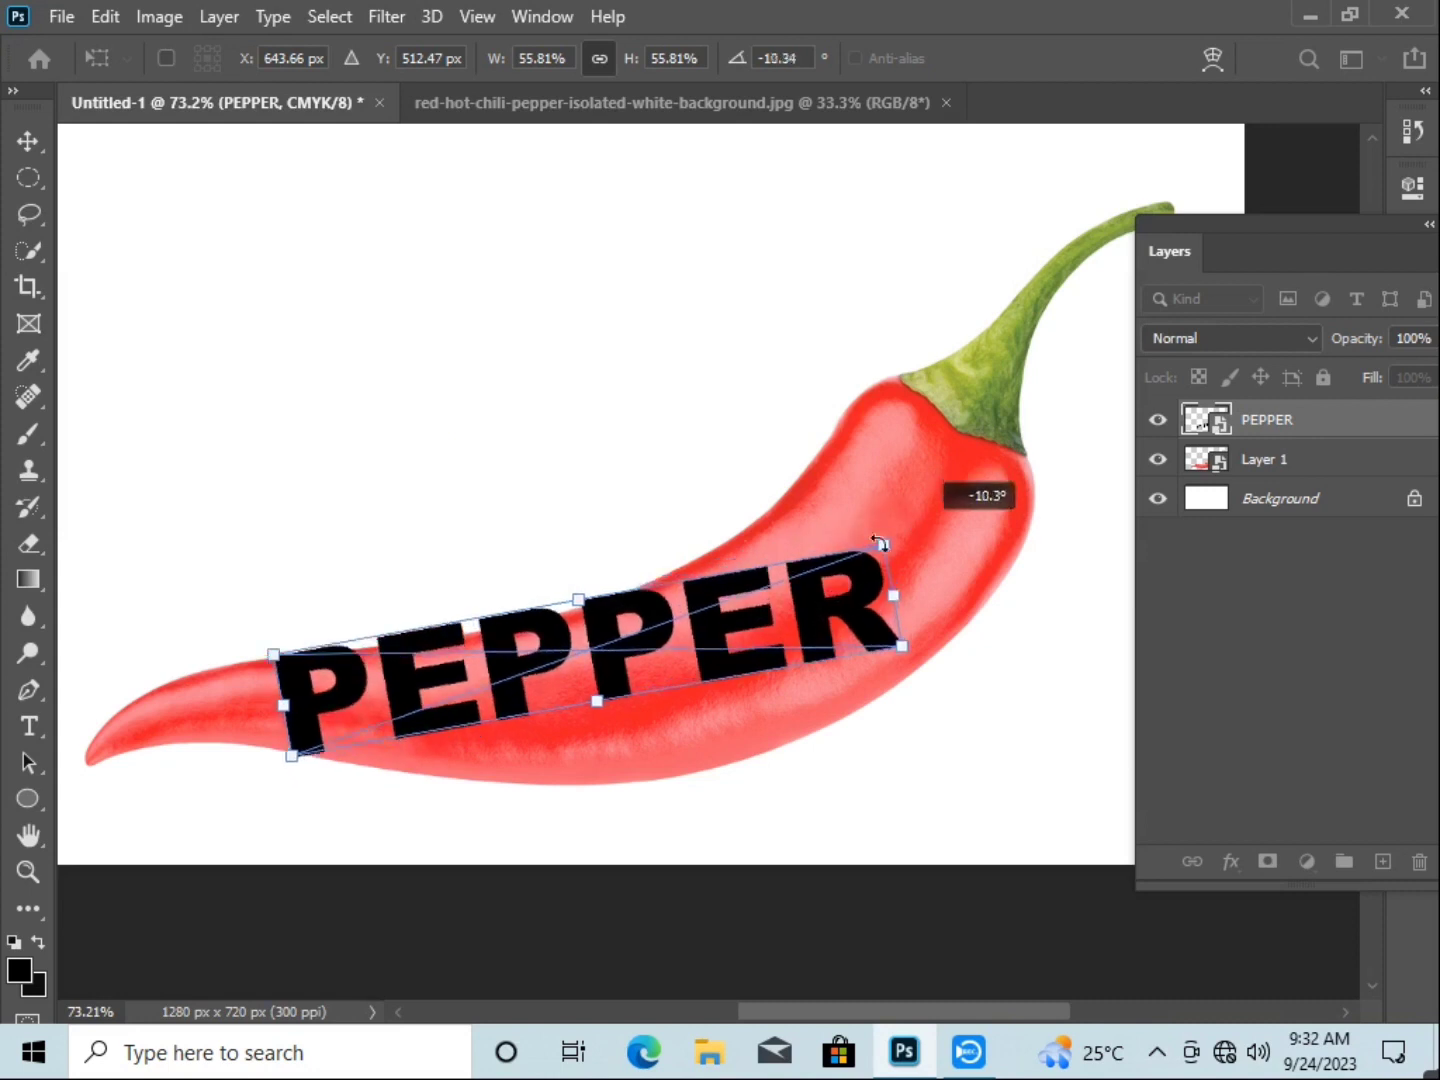
drag(562, 637, 560, 641)
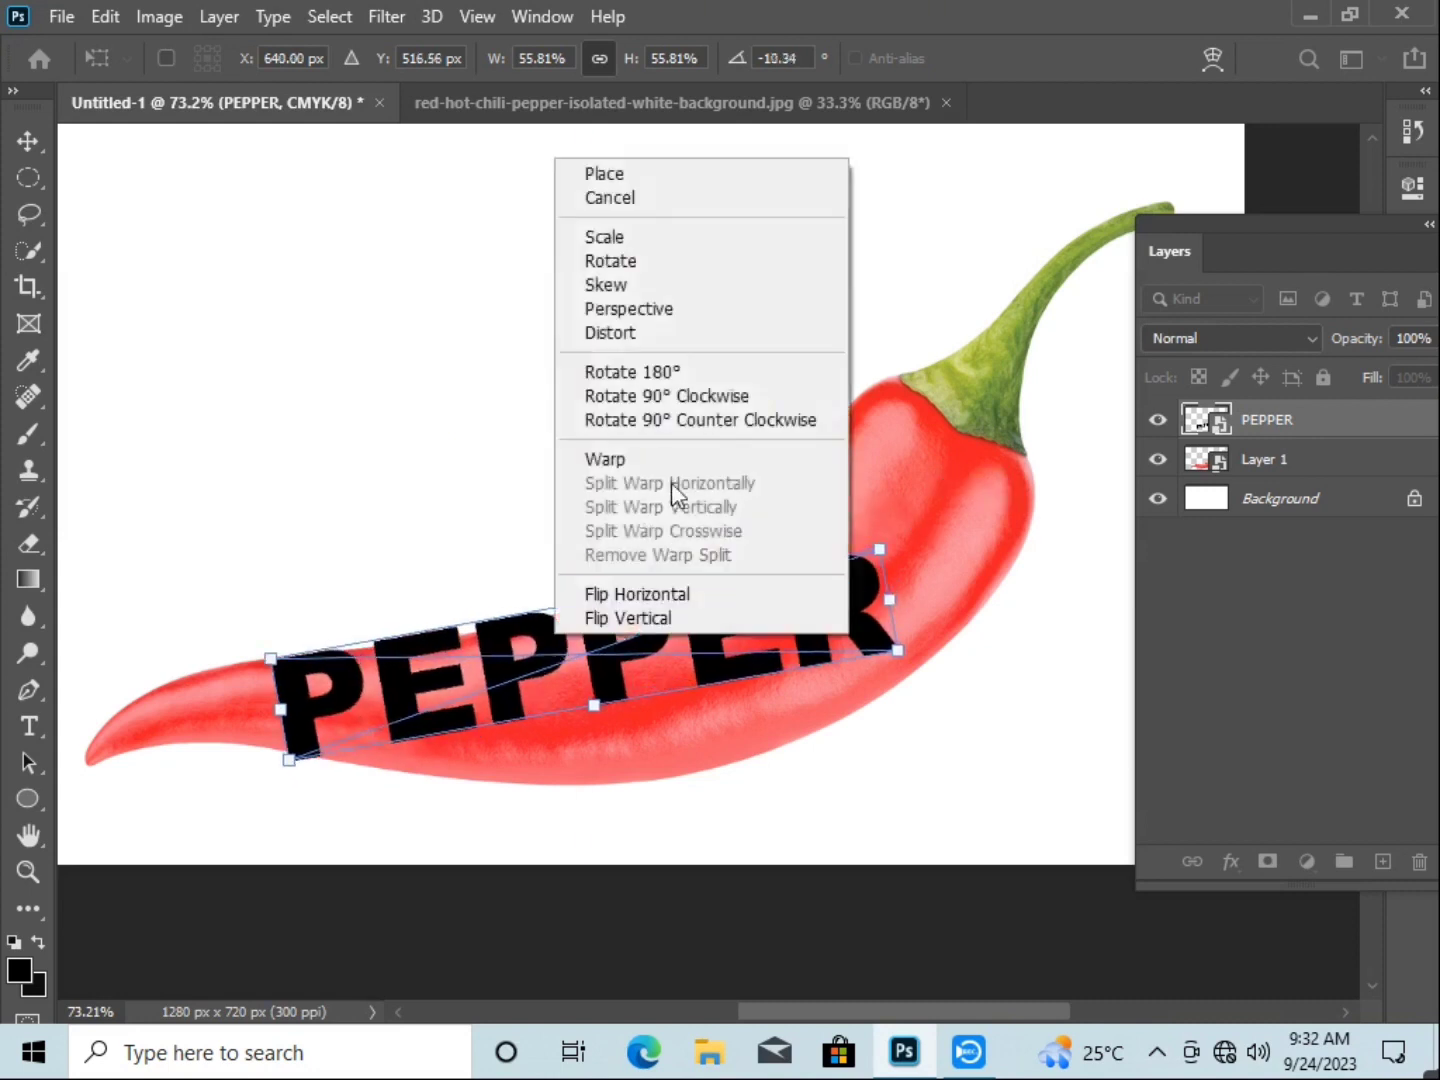
- Warp PEPPER, bending its left corners and lower edge to the chili's curve
right_click(555, 641)
click(696, 456)
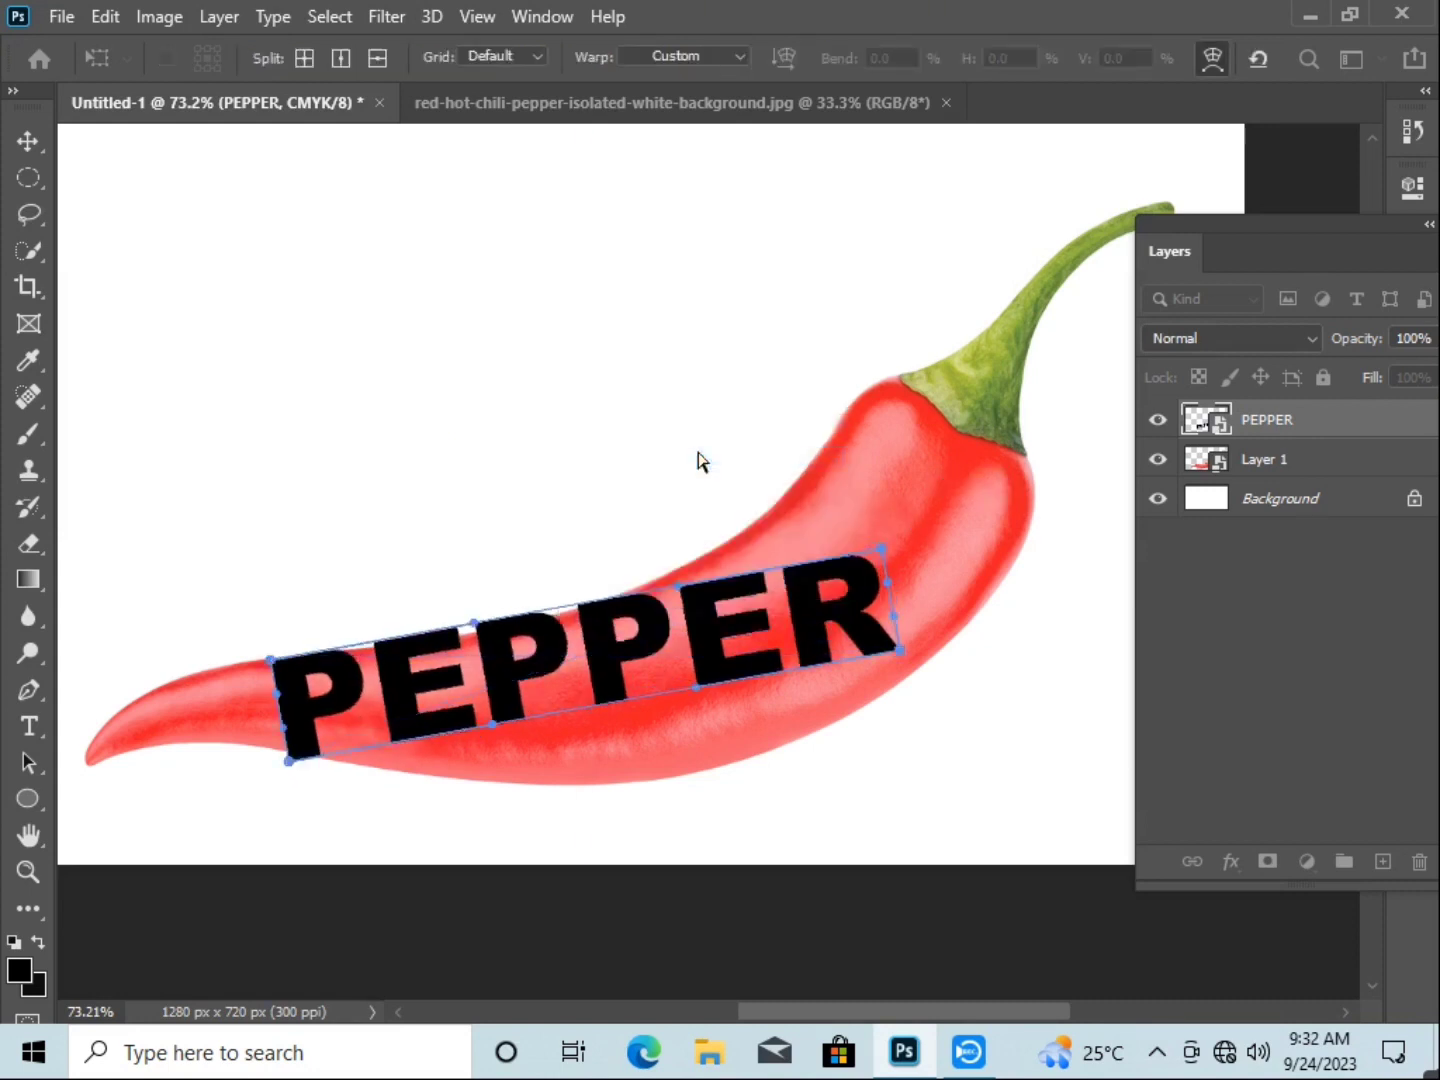
scroll(292, 743, up, 3)
scroll(312, 739, up, 1)
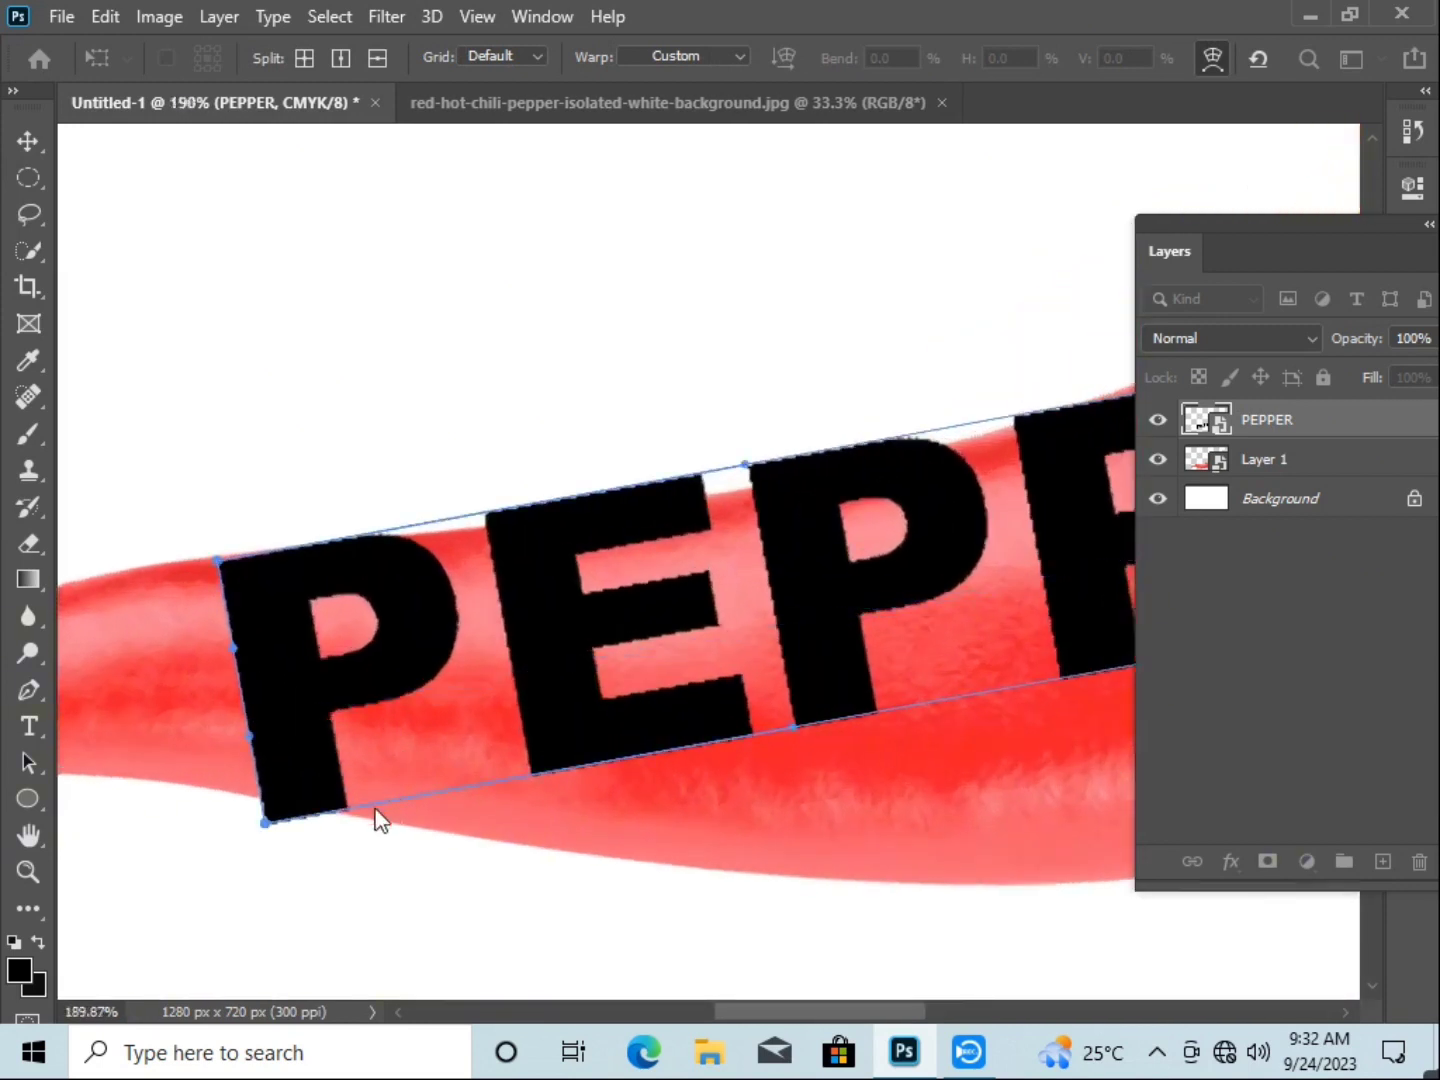
drag(265, 826, 254, 803)
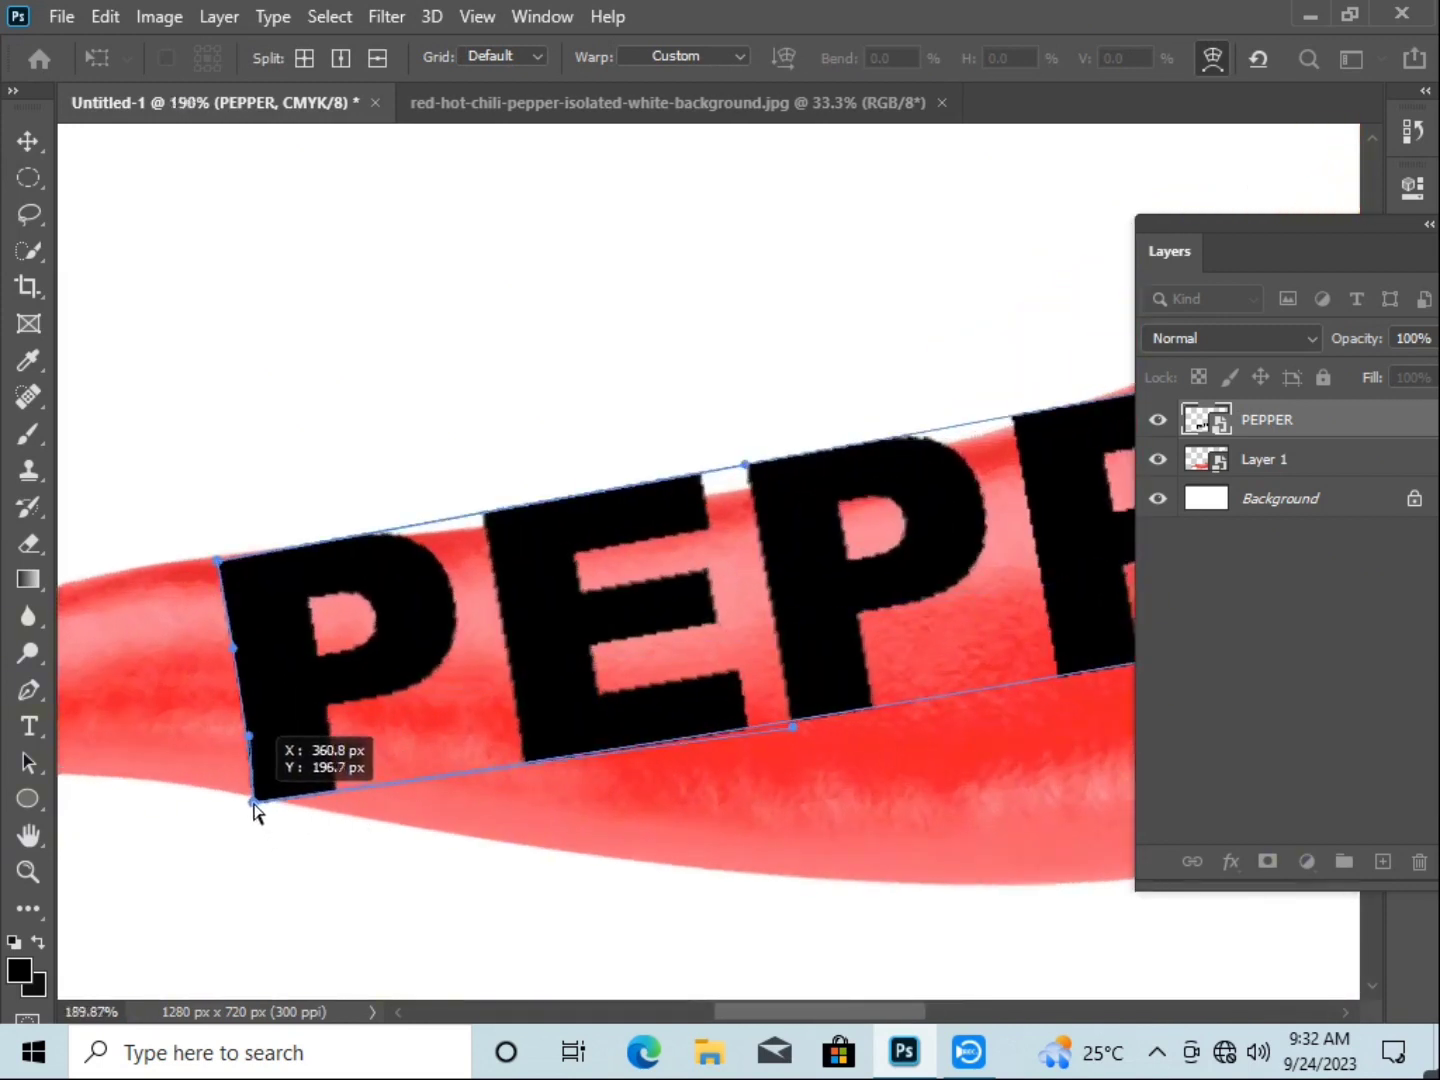
drag(218, 564, 212, 562)
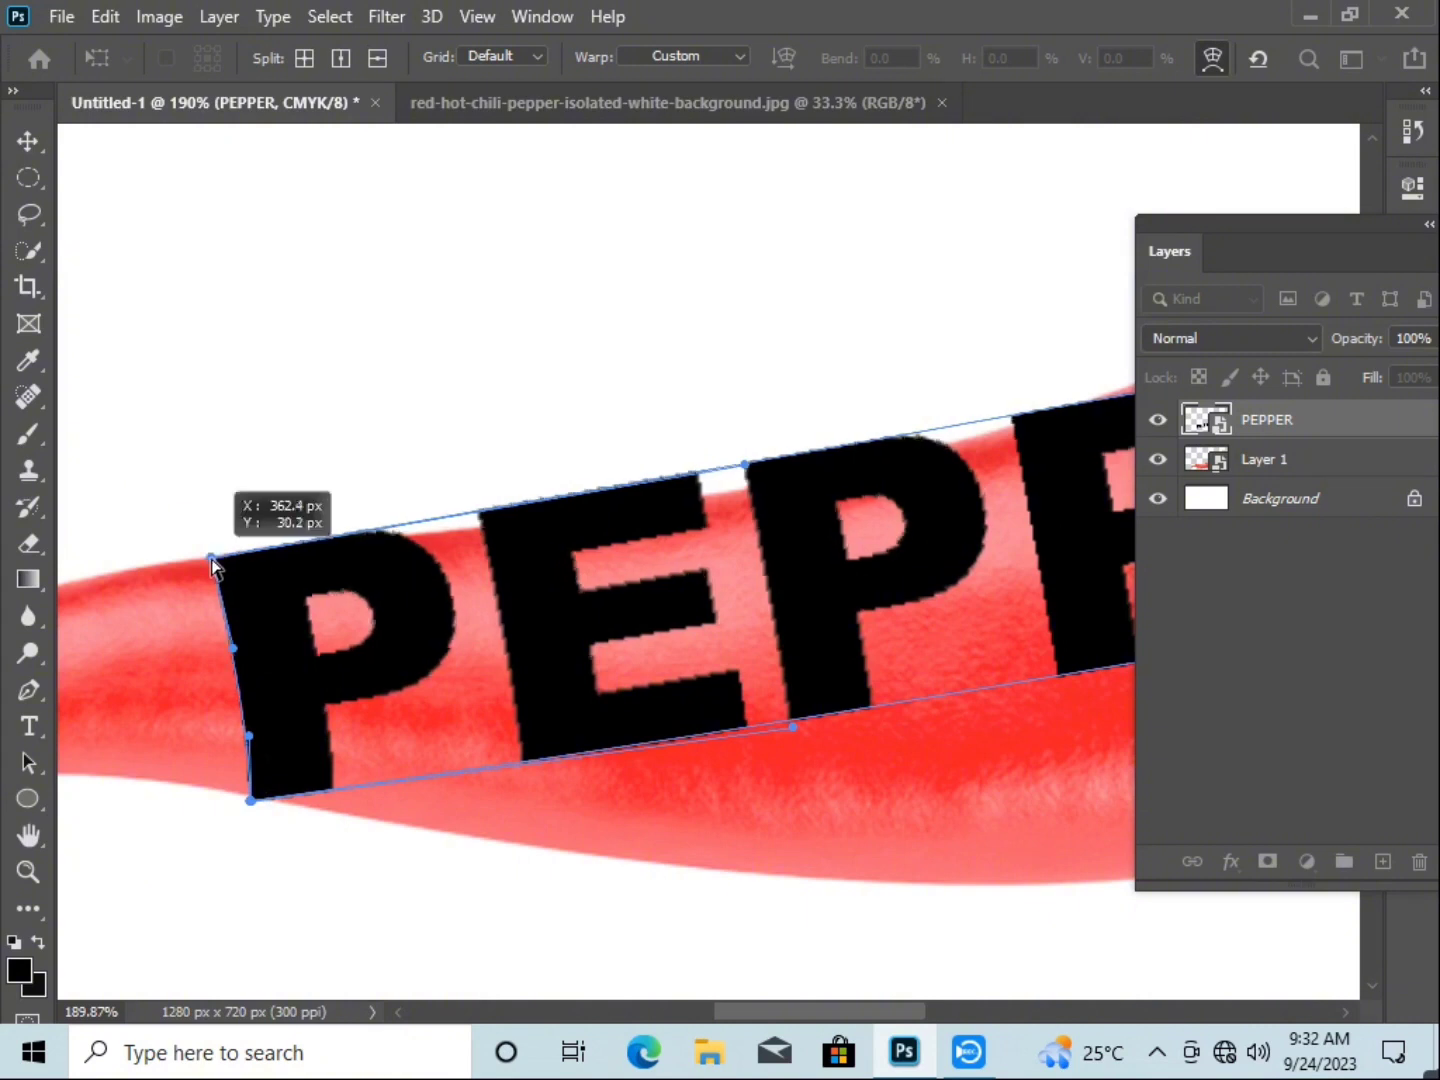
drag(229, 653, 239, 737)
mouse_move(788, 719)
mouse_down()
mouse_move(892, 955)
mouse_move(923, 971)
mouse_move(975, 964)
mouse_move(982, 945)
mouse_move(926, 916)
mouse_up()
mouse_move(966, 589)
mouse_down()
mouse_move(585, 599)
mouse_move(546, 551)
mouse_move(546, 652)
mouse_move(575, 649)
mouse_move(554, 656)
mouse_move(551, 633)
mouse_up()
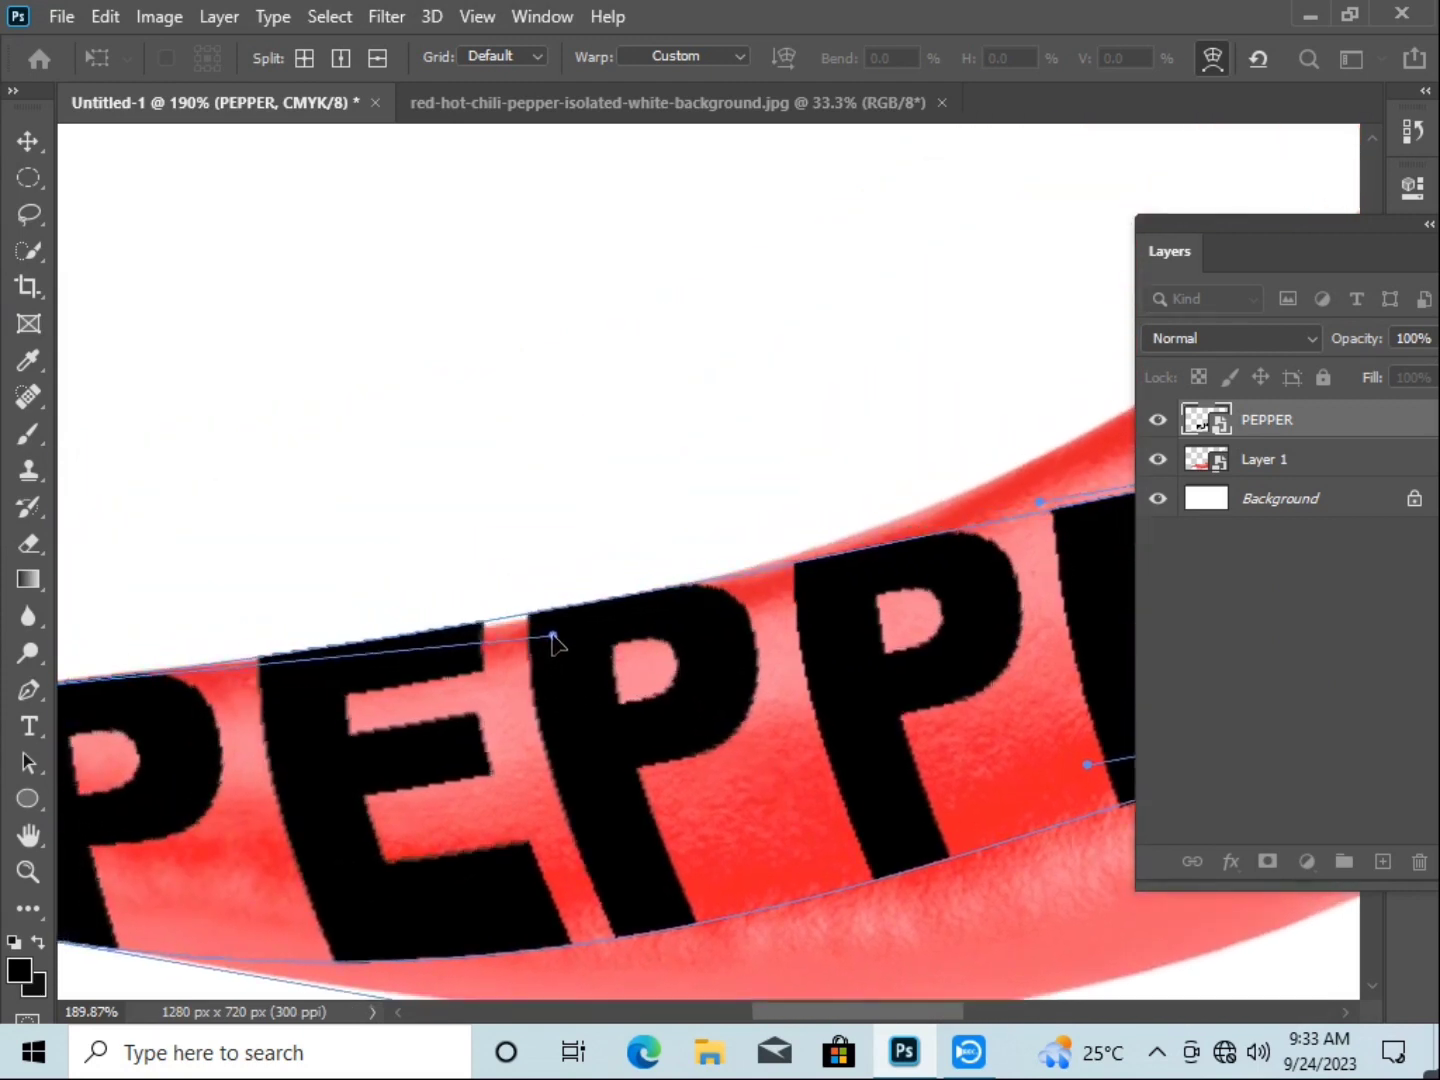
- Stretch PEPPER's right end so the R follows and fills the pepper's edge
scroll(613, 650, right, 2)
scroll(615, 620, right, 4)
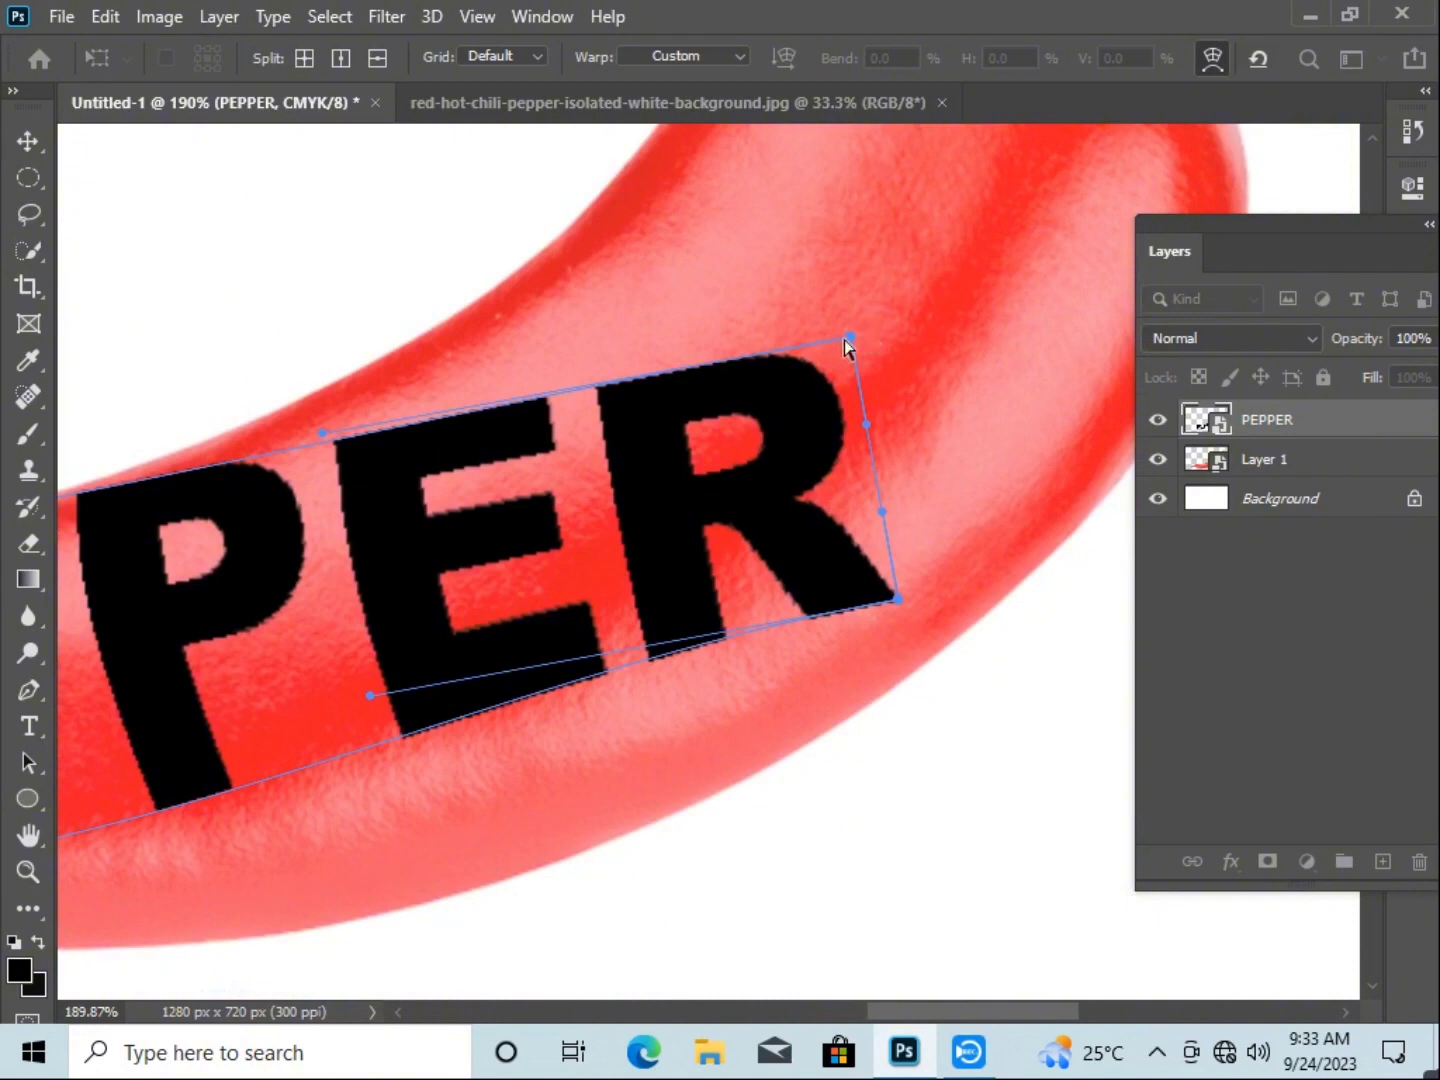
drag(848, 339, 782, 131)
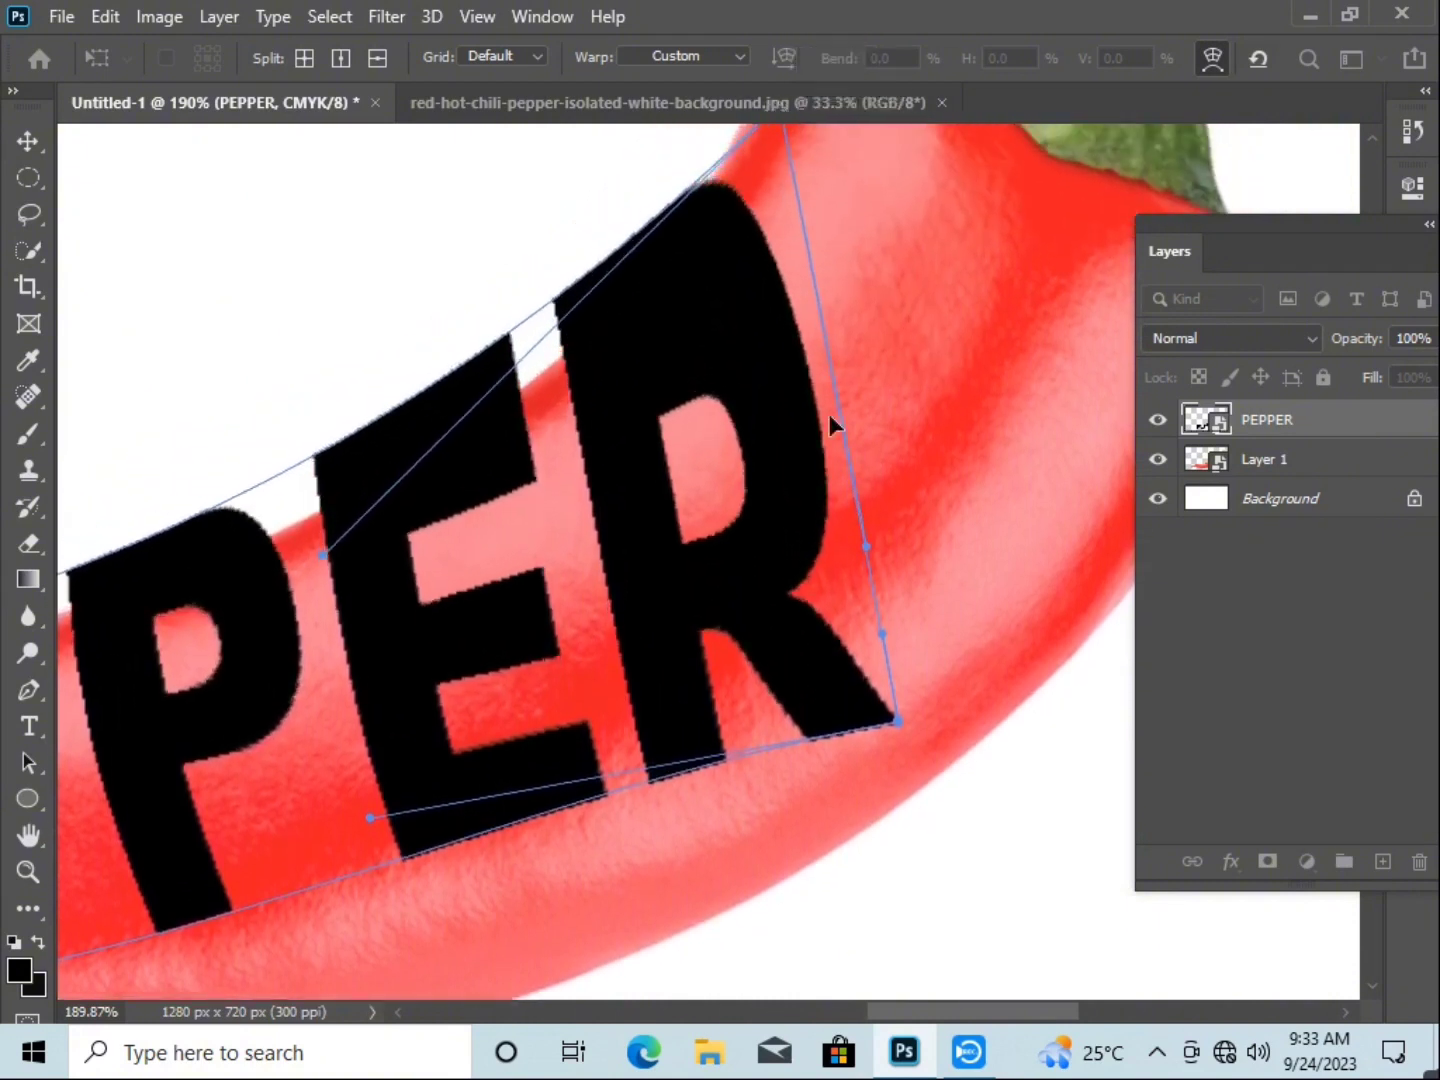
drag(898, 722, 984, 741)
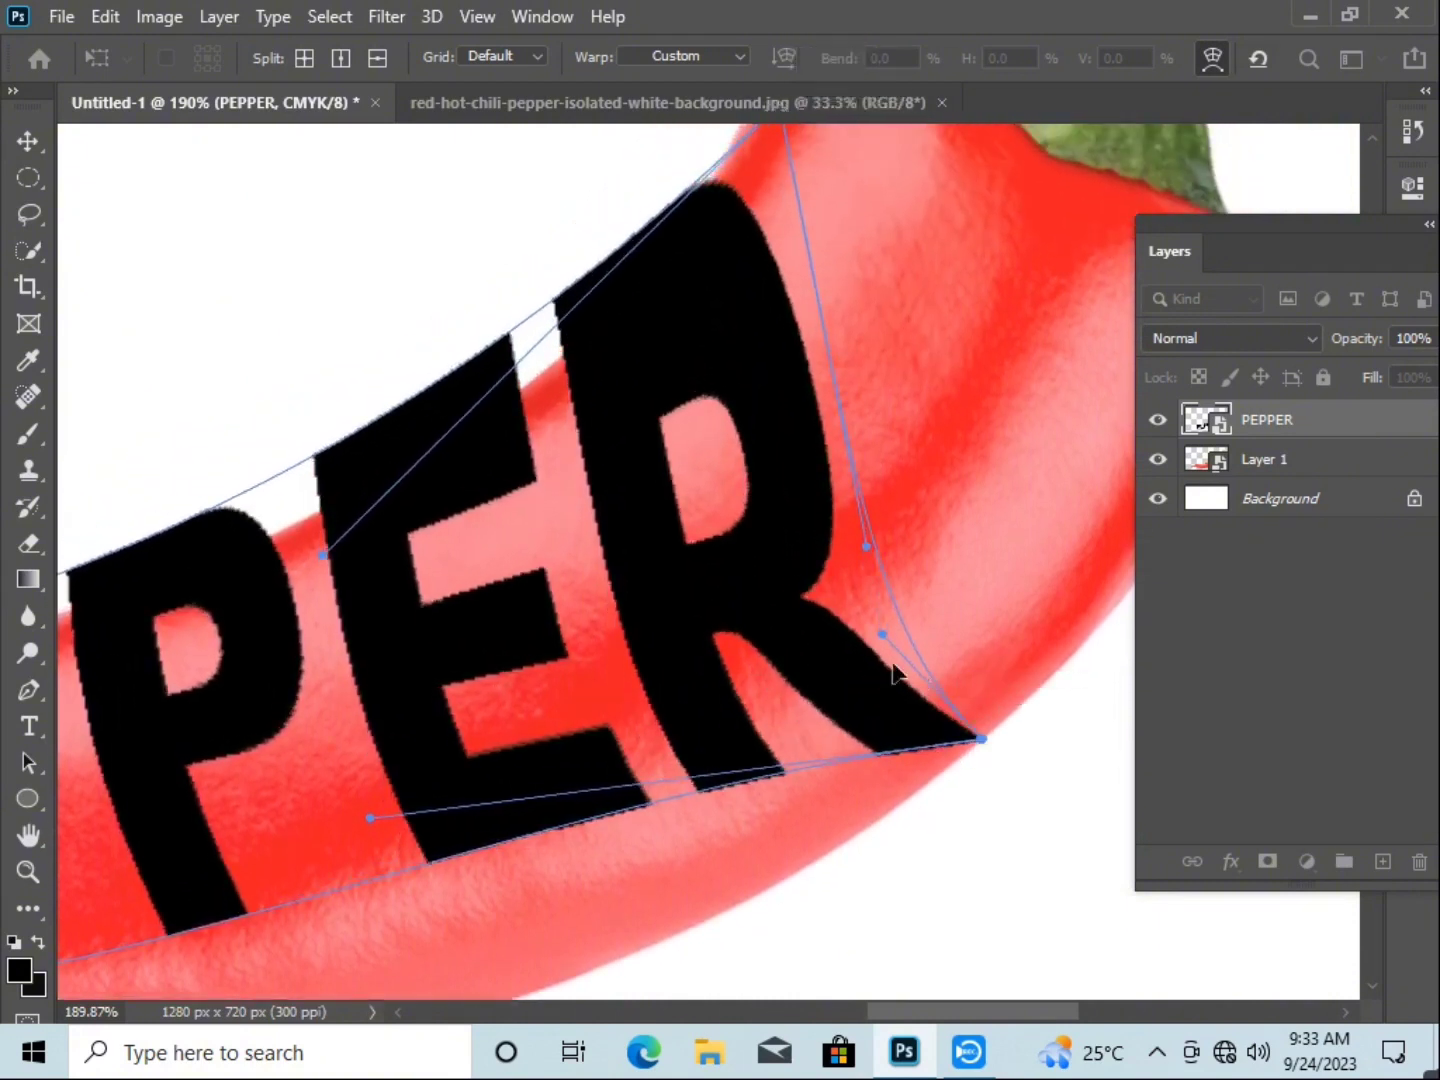
mouse_move(893, 677)
mouse_down()
mouse_move(831, 705)
mouse_move(920, 674)
mouse_move(990, 604)
mouse_up()
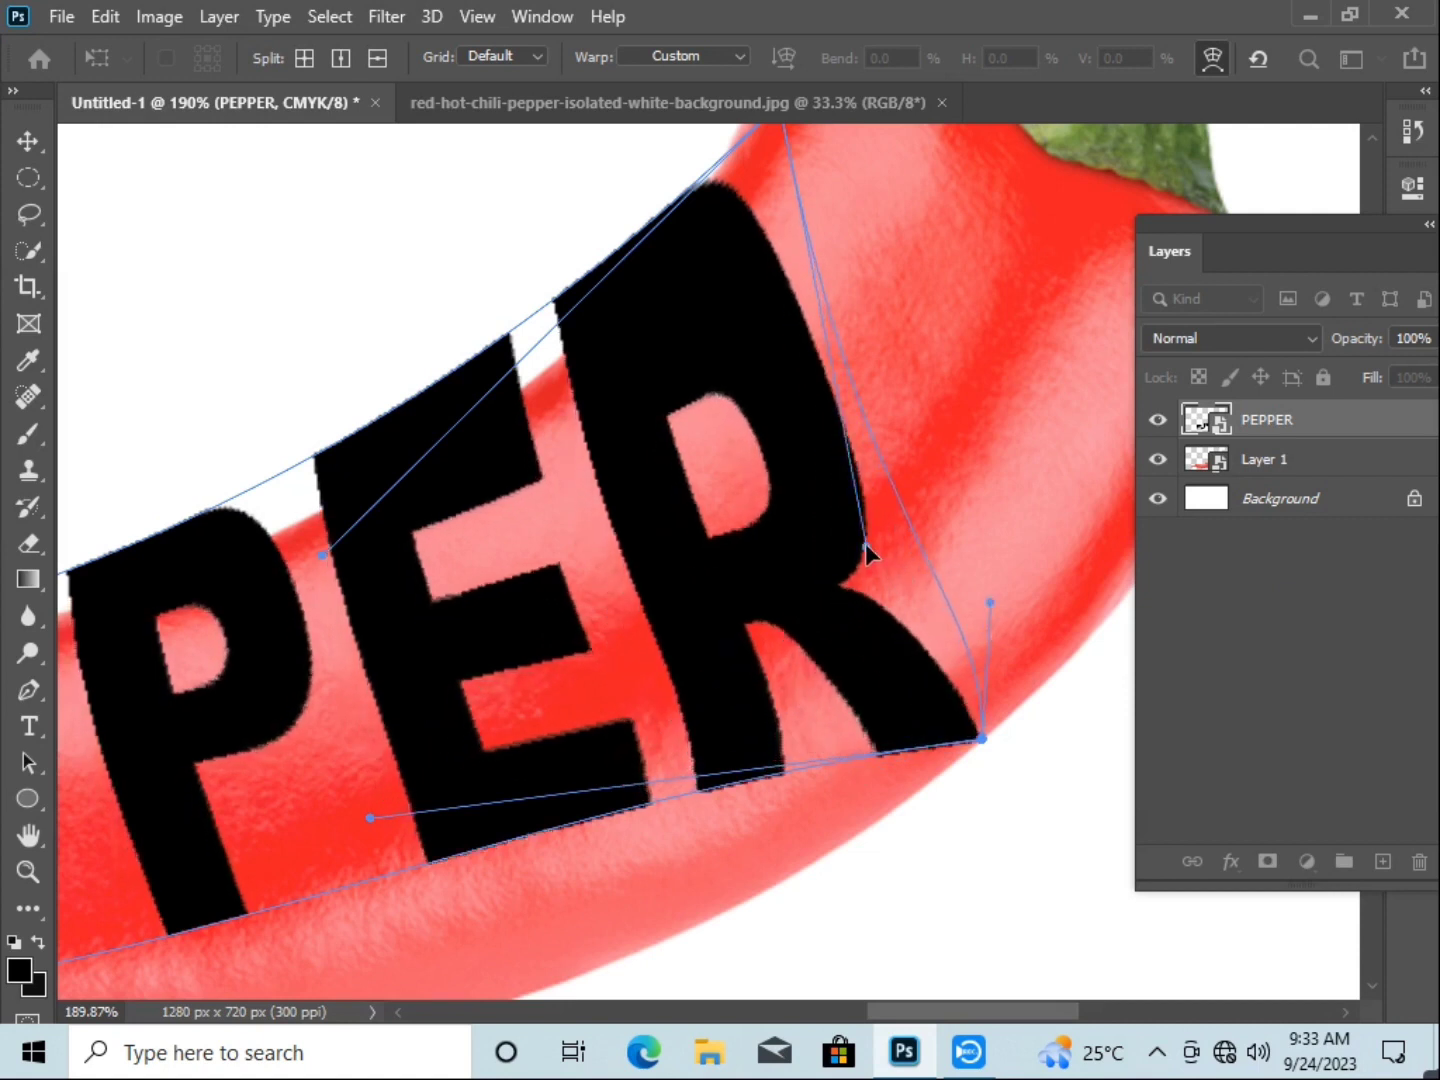
drag(866, 546, 941, 488)
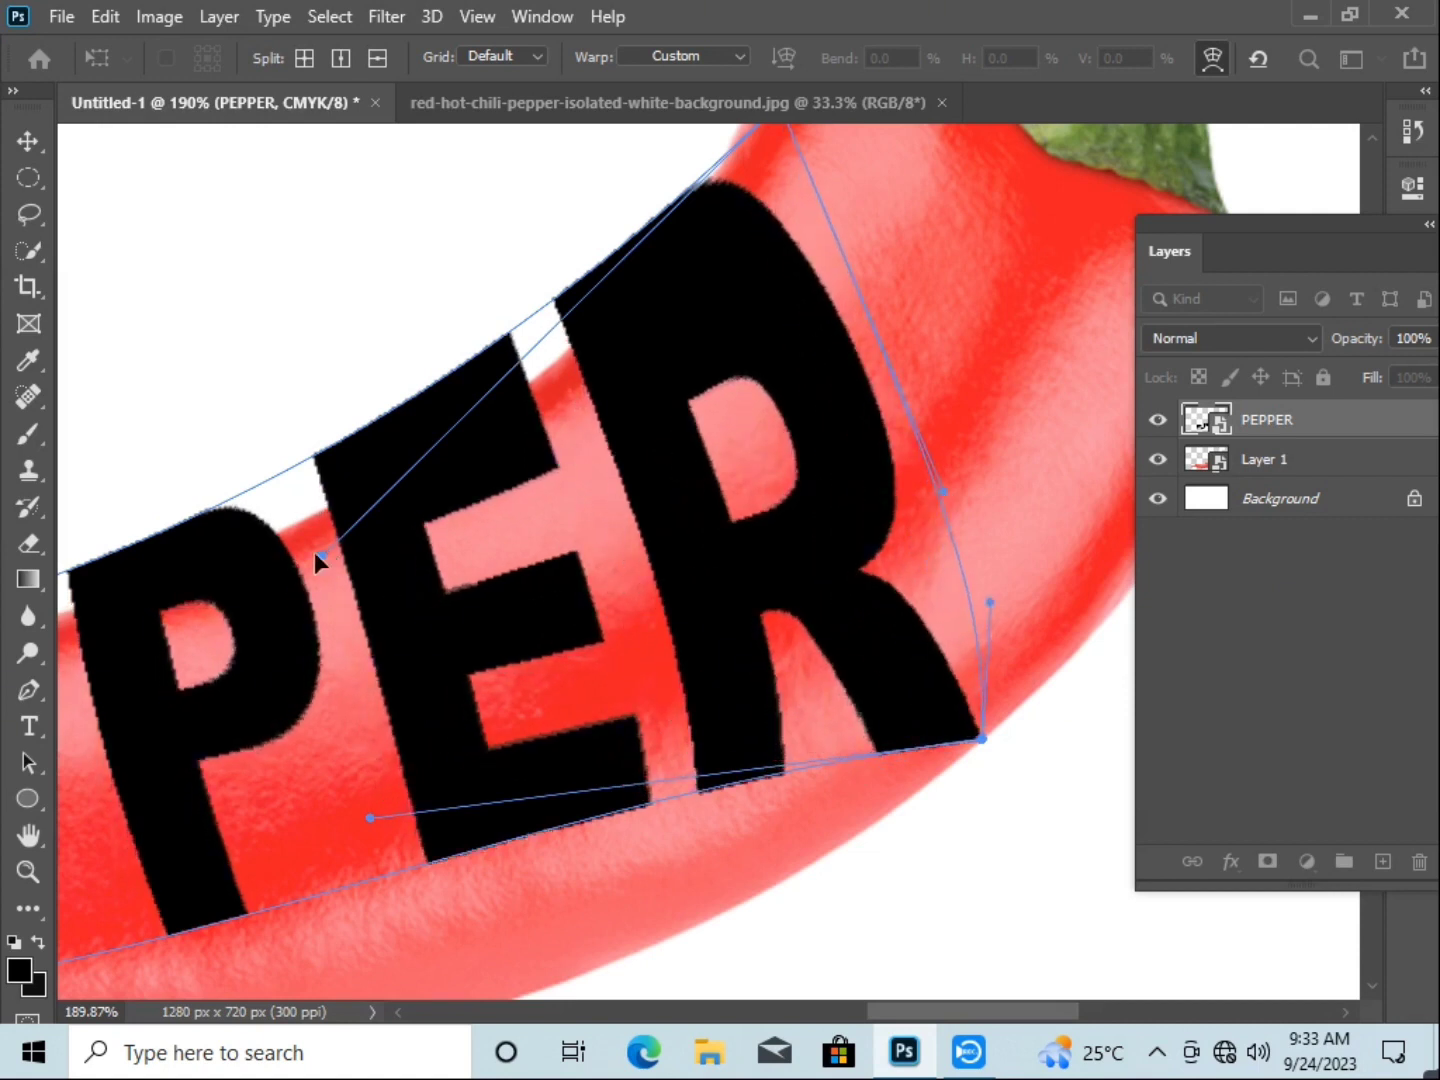
- Reshape the warp's lower curve, upper right corner and top edge to the pepper's outline
drag(316, 553, 362, 658)
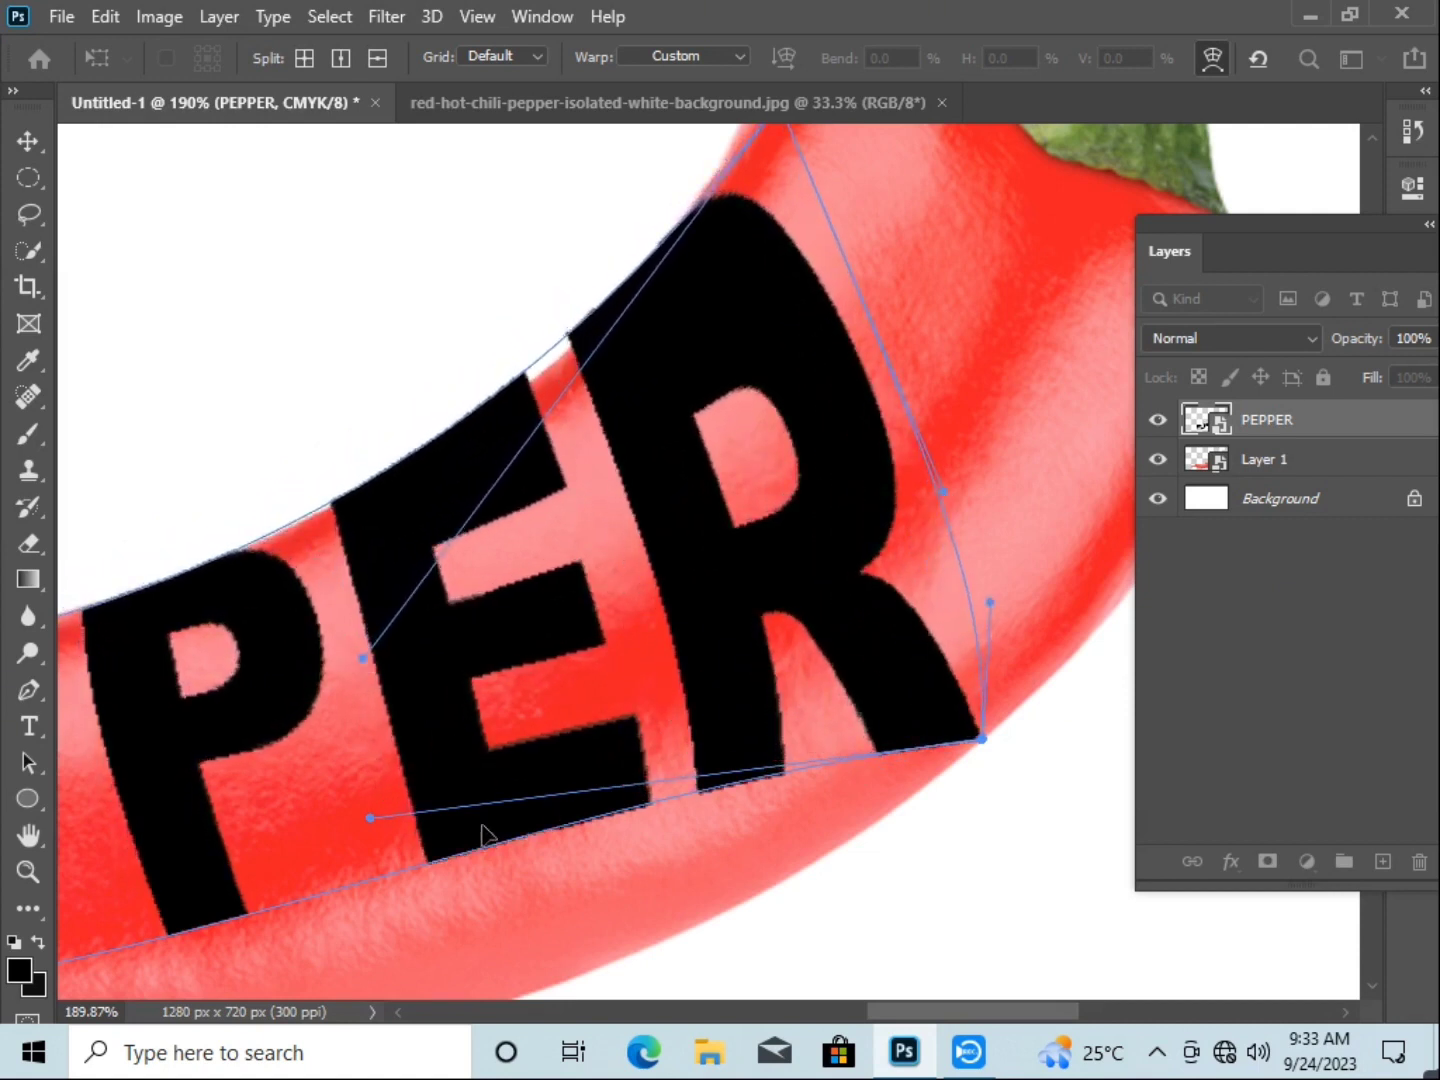
drag(371, 818, 400, 991)
drag(706, 888, 563, 735)
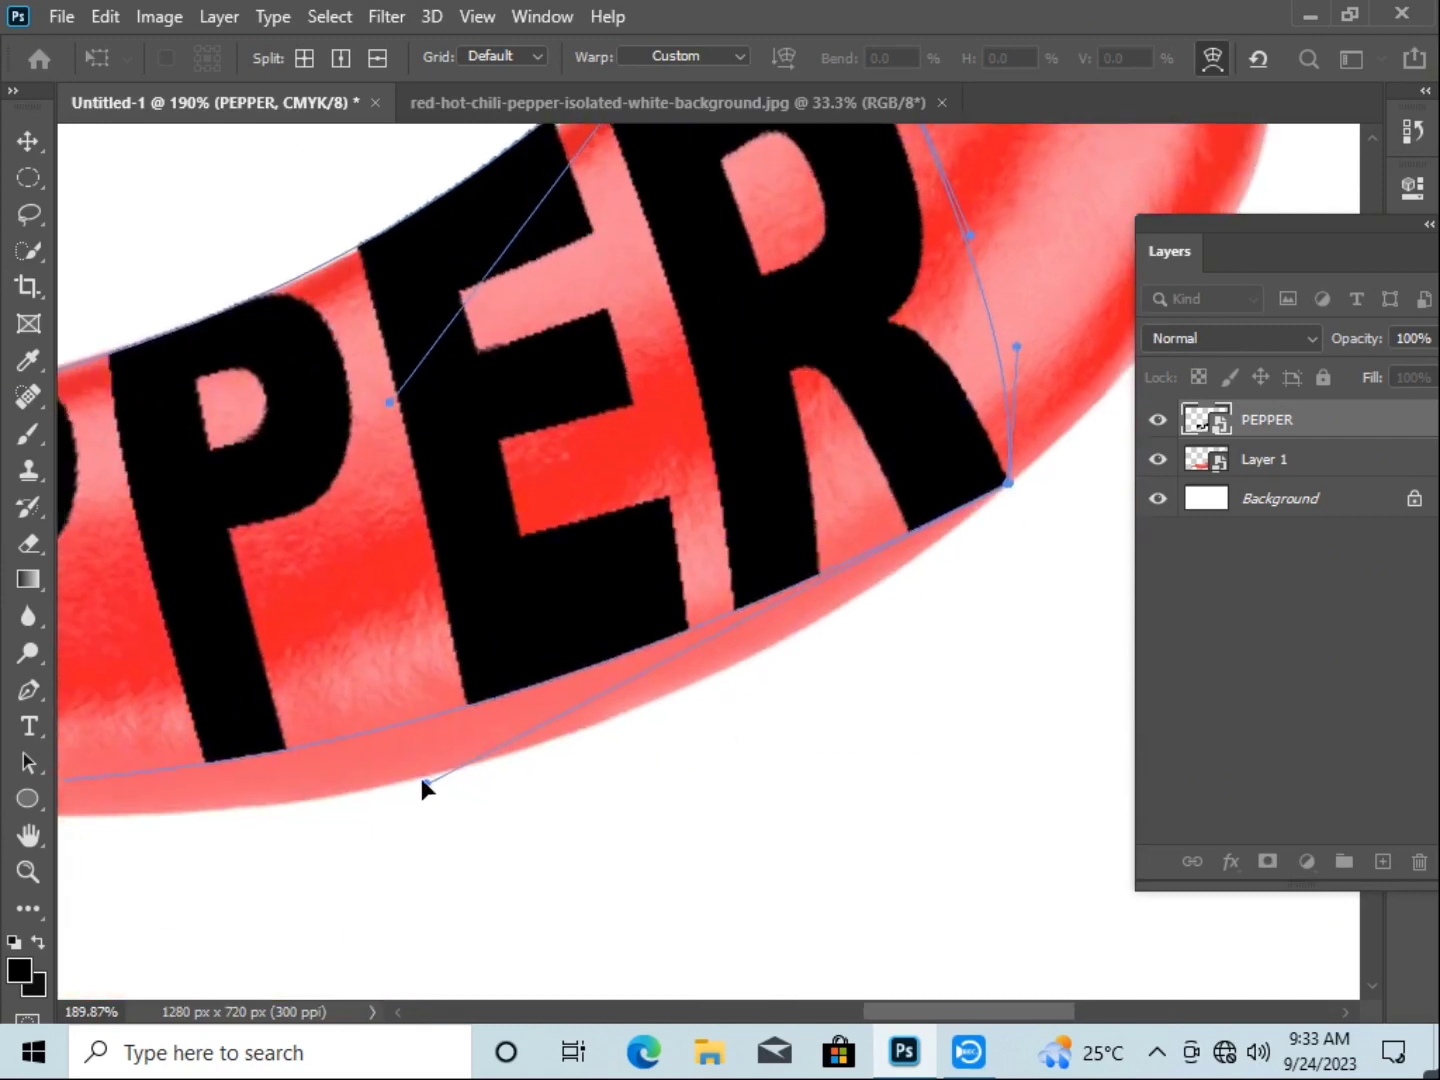
mouse_move(420, 779)
mouse_down()
mouse_move(481, 910)
mouse_move(480, 874)
mouse_move(544, 904)
mouse_move(759, 604)
mouse_move(812, 563)
mouse_up()
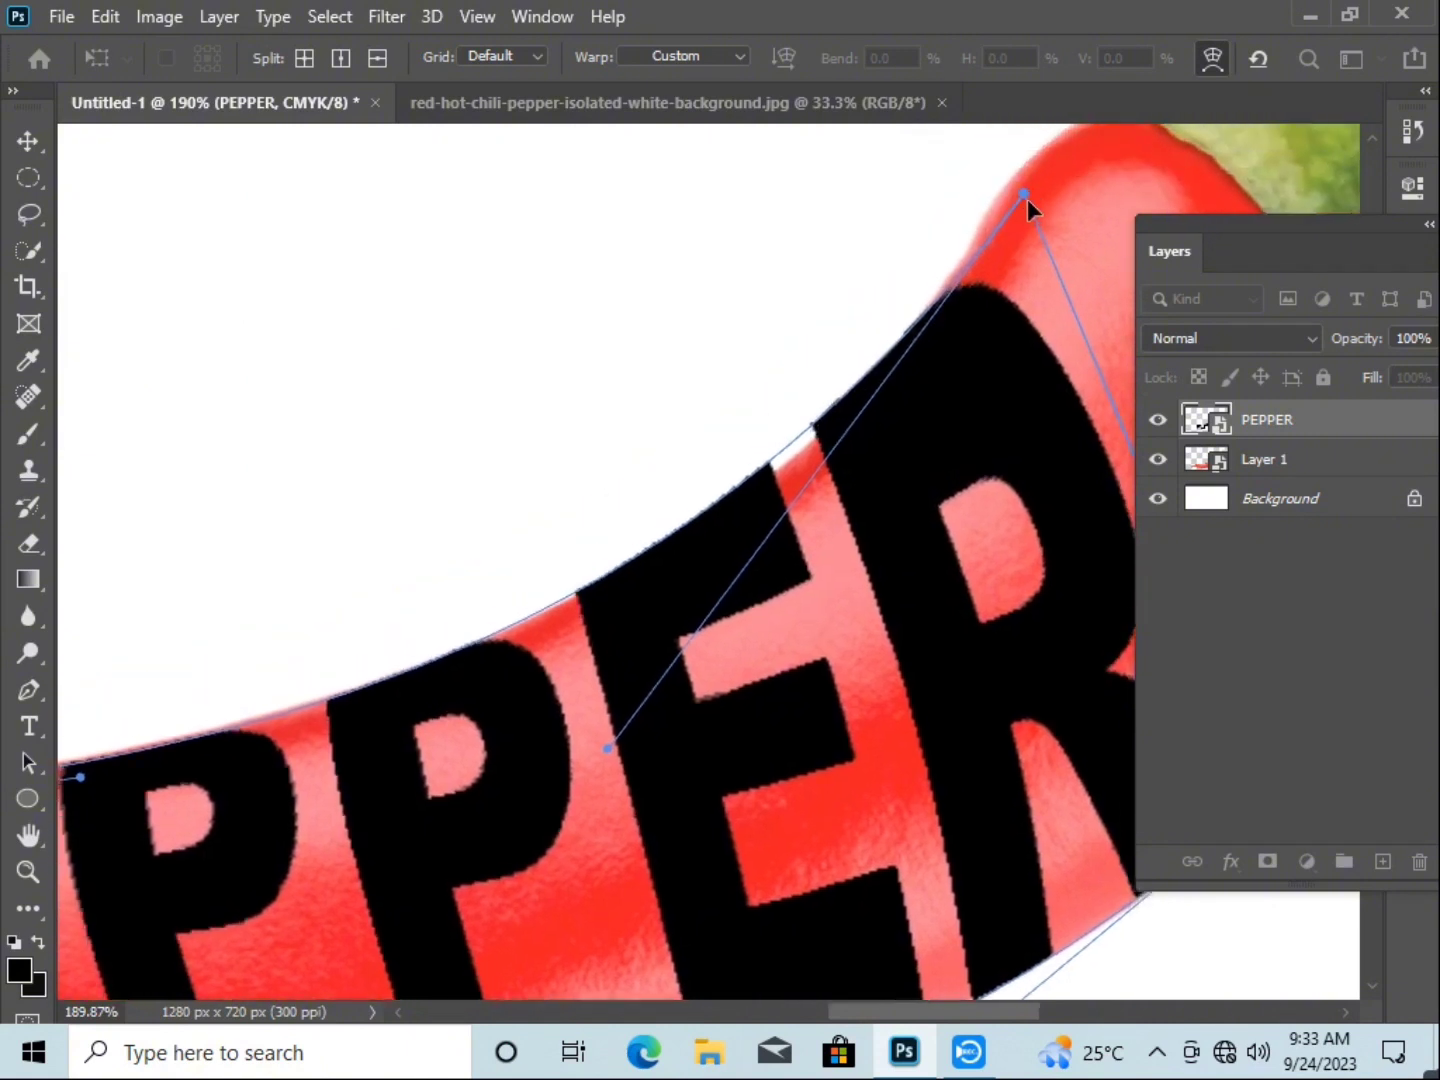
mouse_move(1027, 199)
mouse_down()
mouse_move(1028, 215)
mouse_move(1000, 225)
mouse_up()
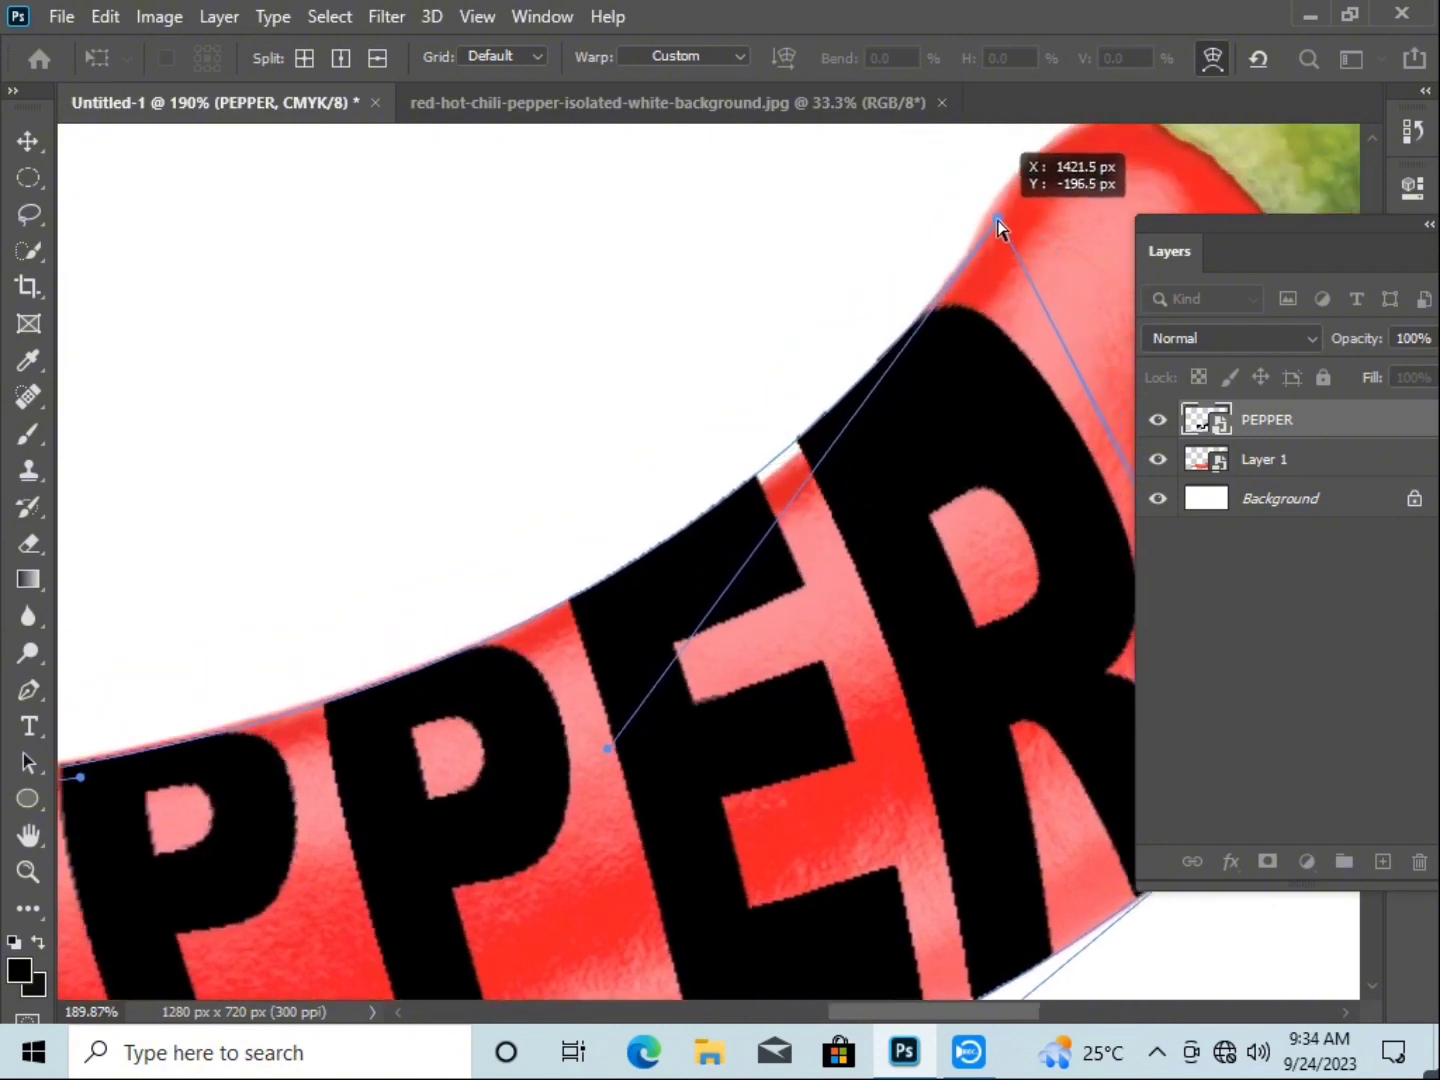
drag(347, 937, 572, 697)
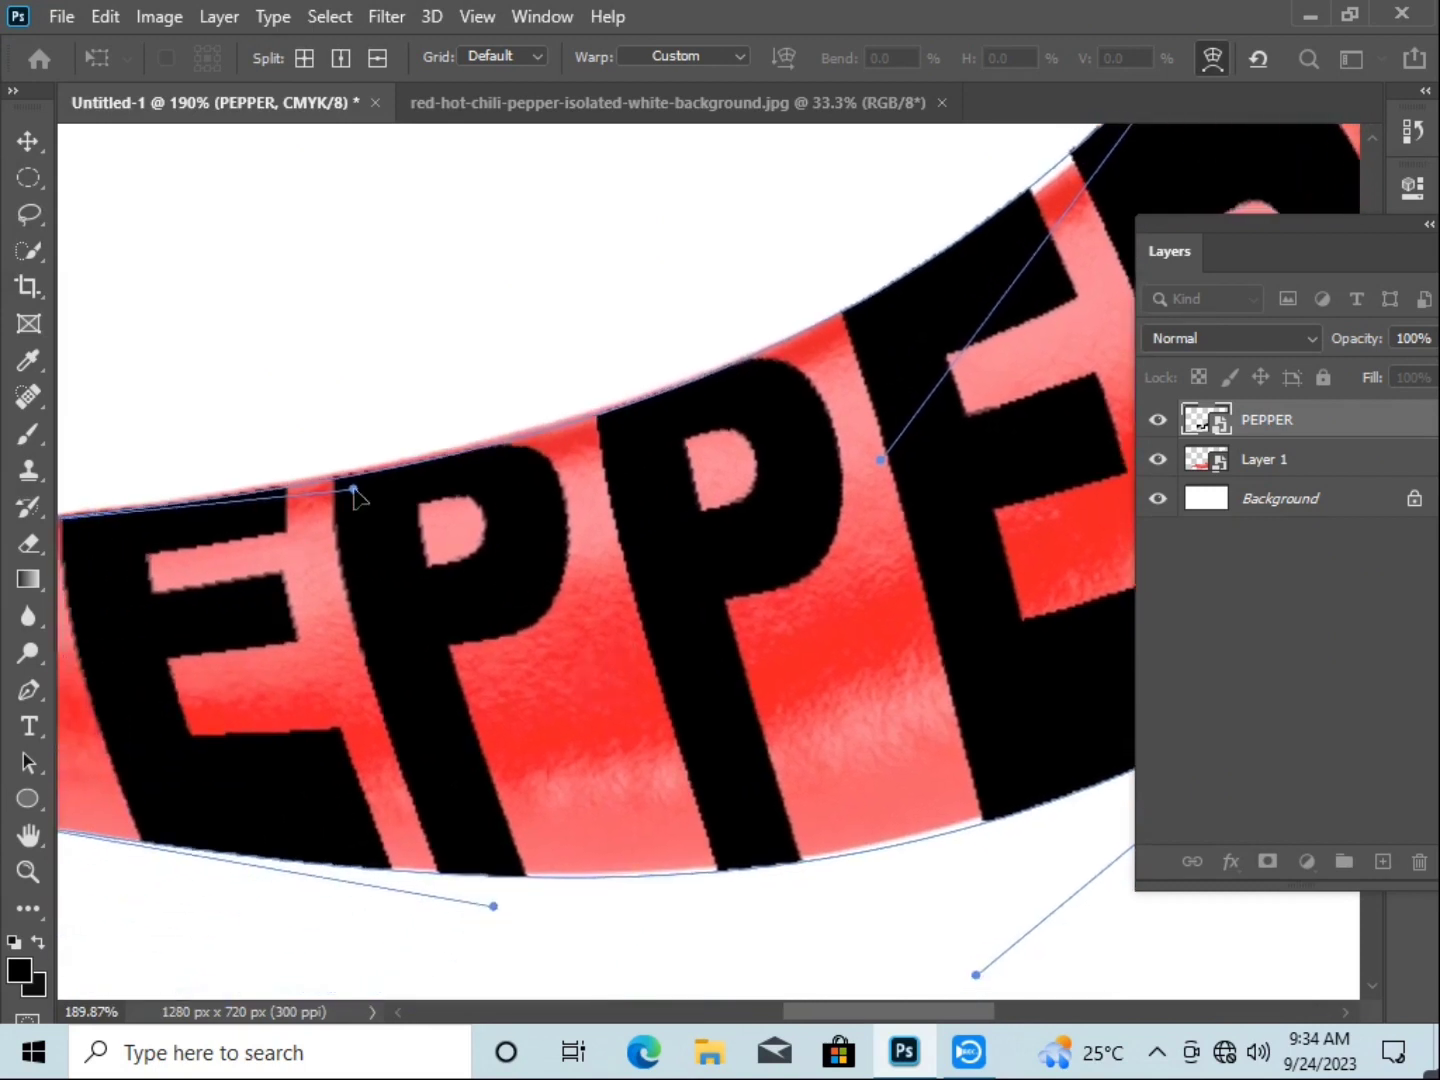
drag(355, 490, 356, 479)
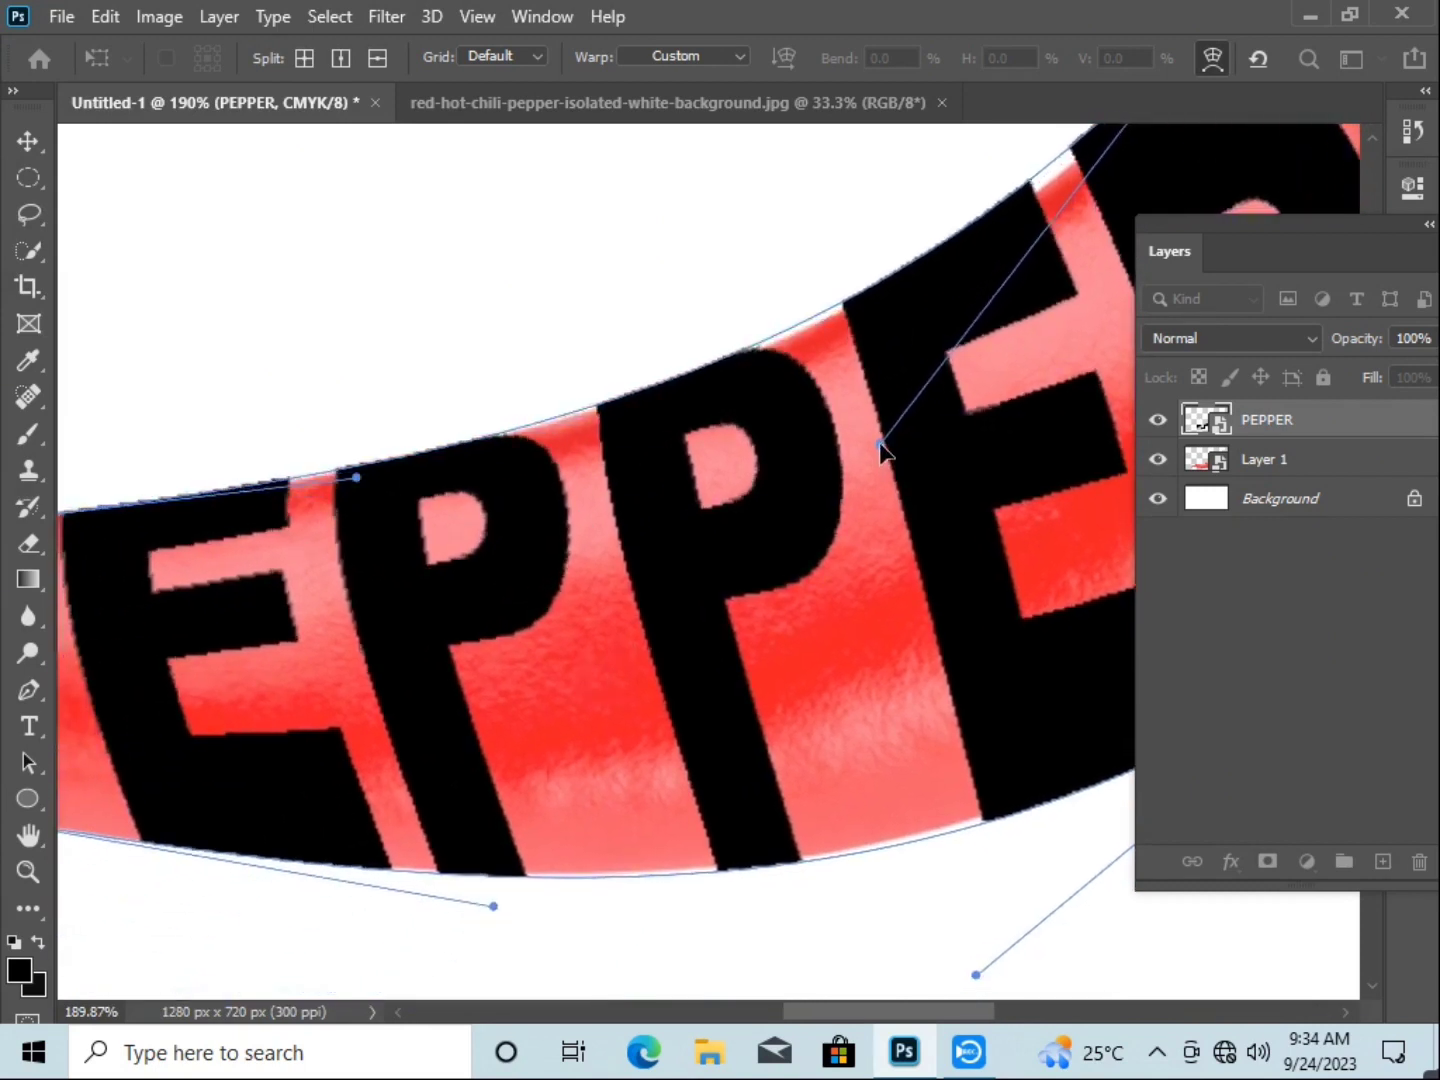
mouse_move(881, 450)
mouse_down()
mouse_move(842, 554)
mouse_move(579, 810)
mouse_move(323, 703)
mouse_up()
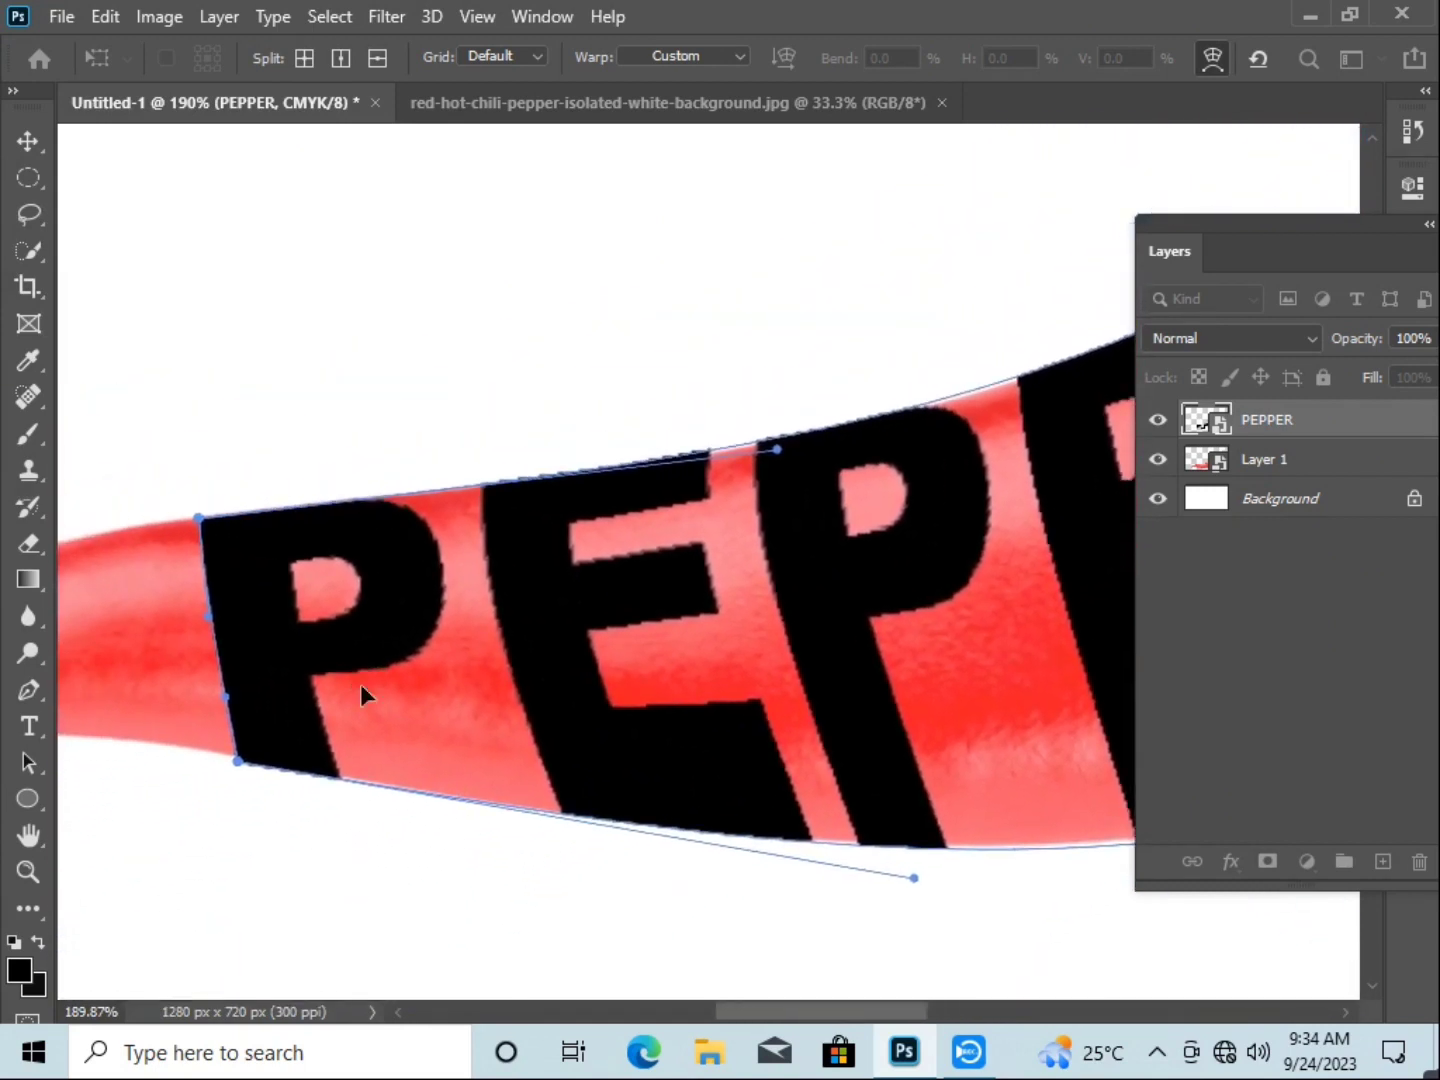
- Make a final warp adjustment and commit the curved PEPPER warp
scroll(364, 689, down, 1)
scroll(371, 698, down, 3)
scroll(368, 694, down, 2)
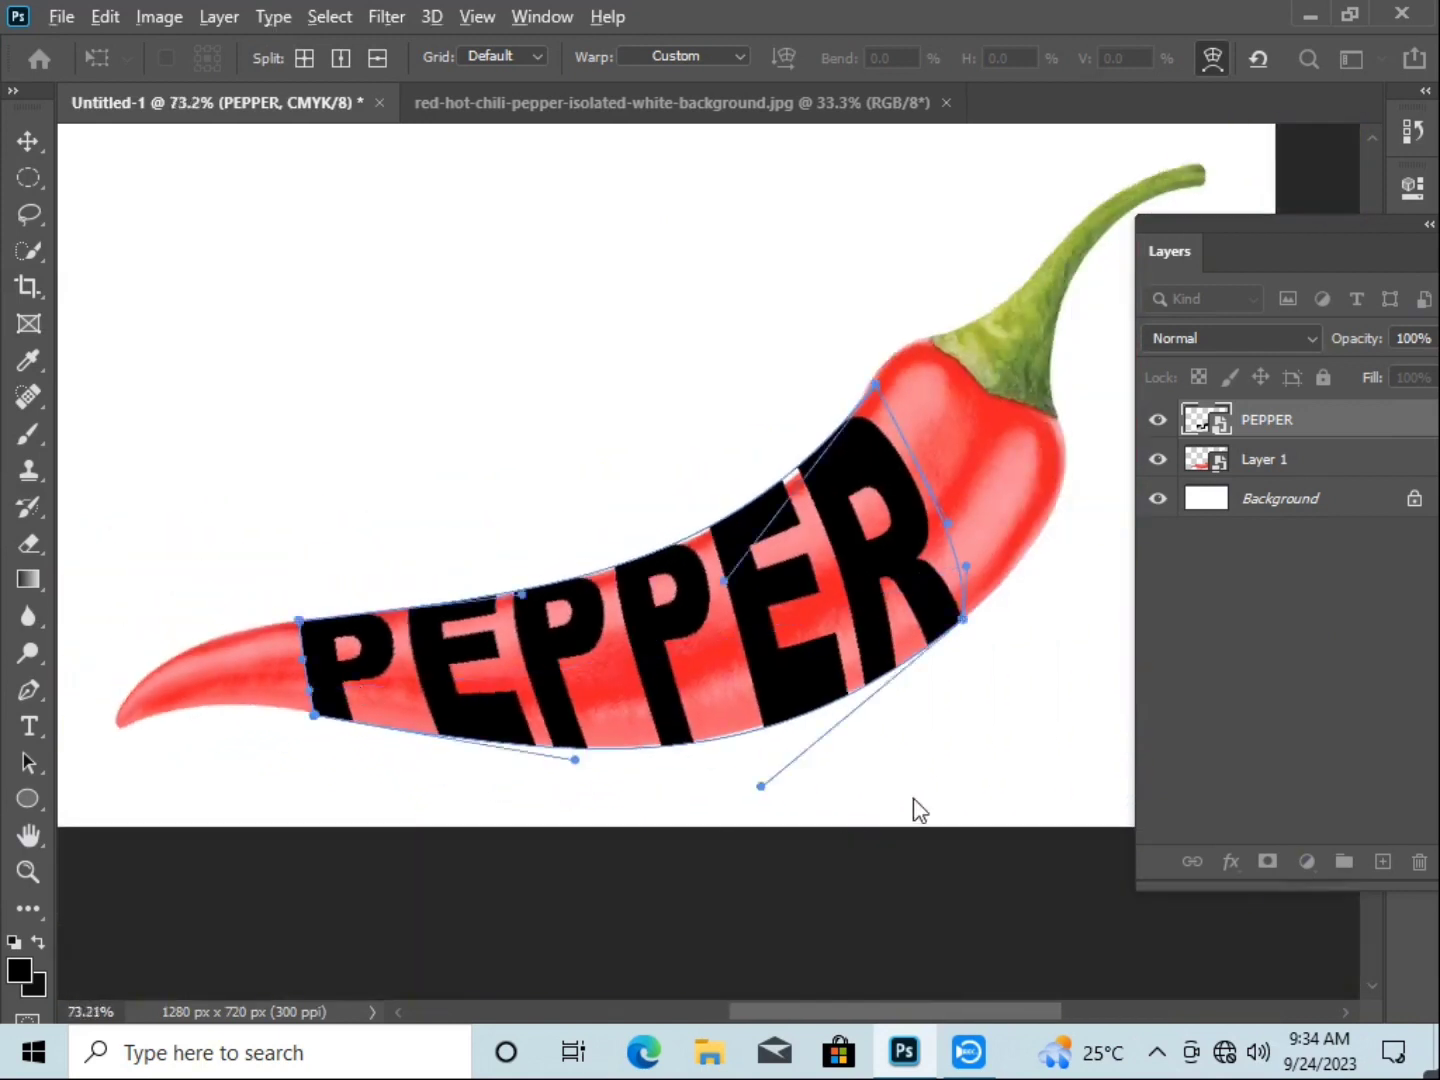
drag(913, 800, 877, 766)
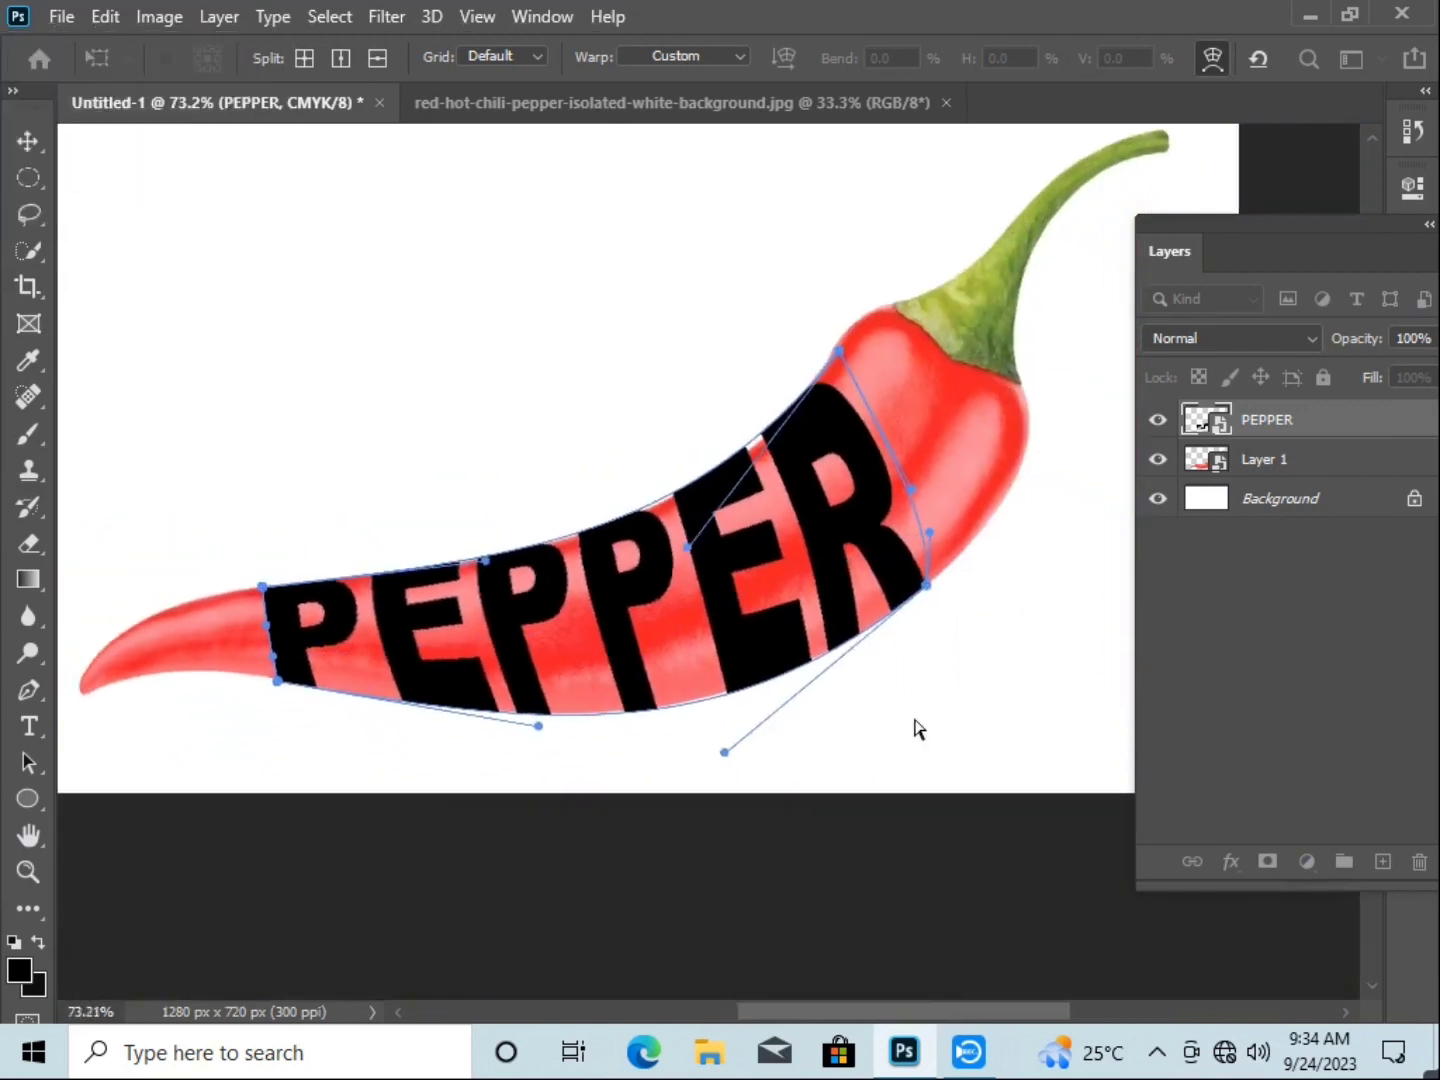
click(29, 142)
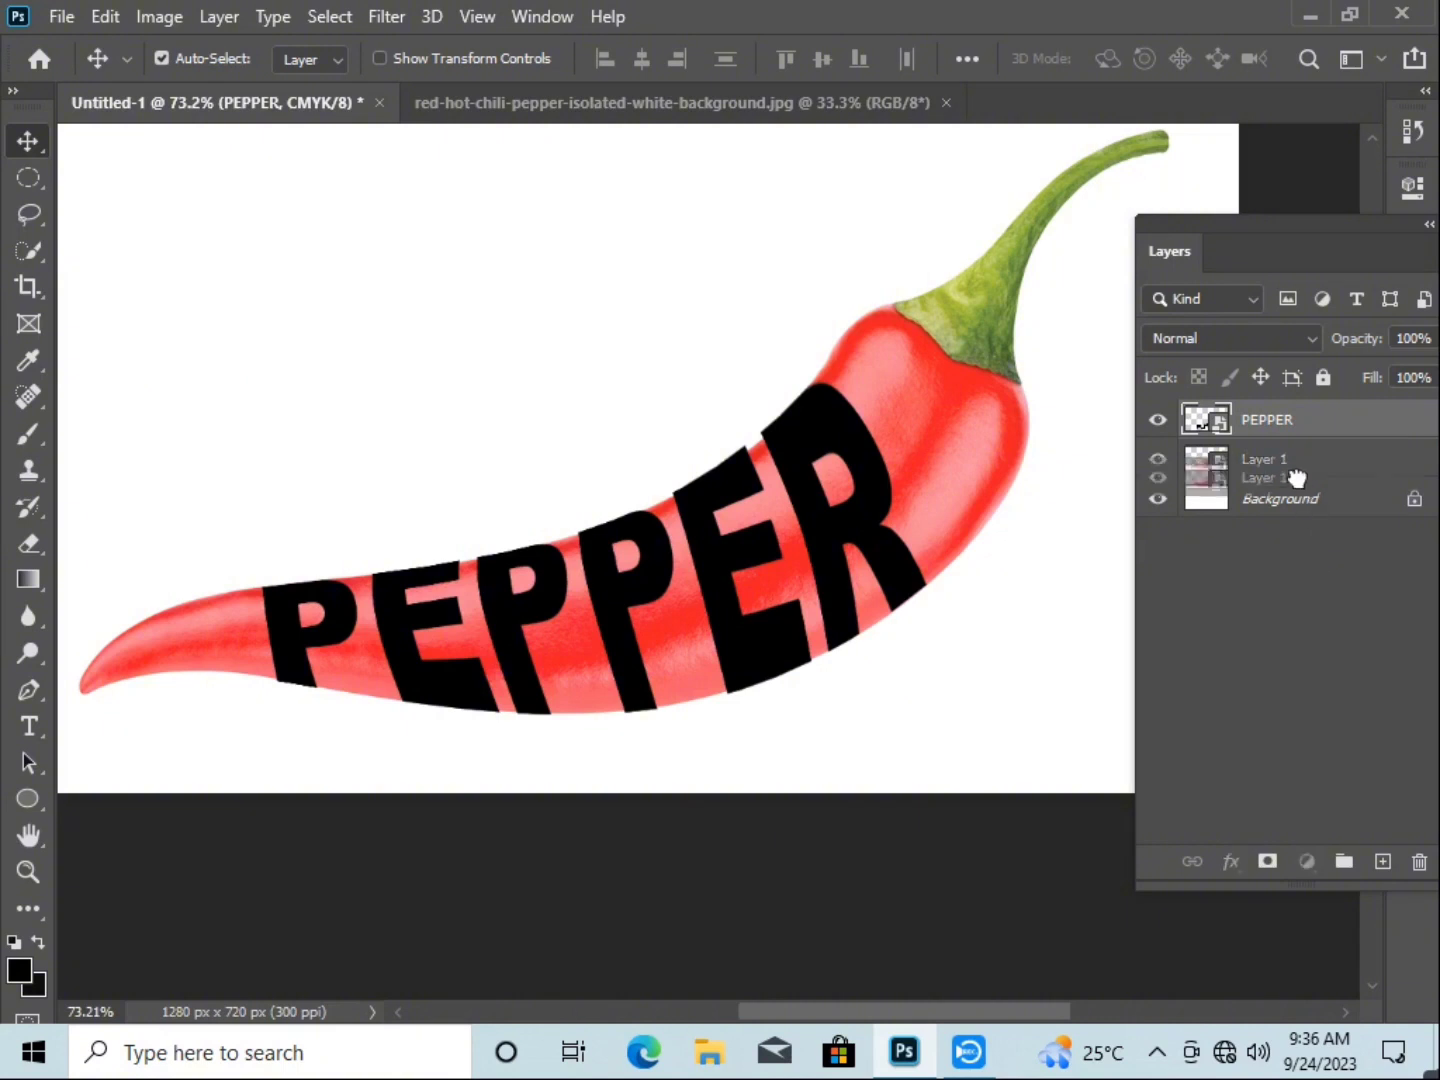
- Duplicate the chili layer, hide the original, and clip the copy into PEPPER
drag(1290, 460, 1382, 861)
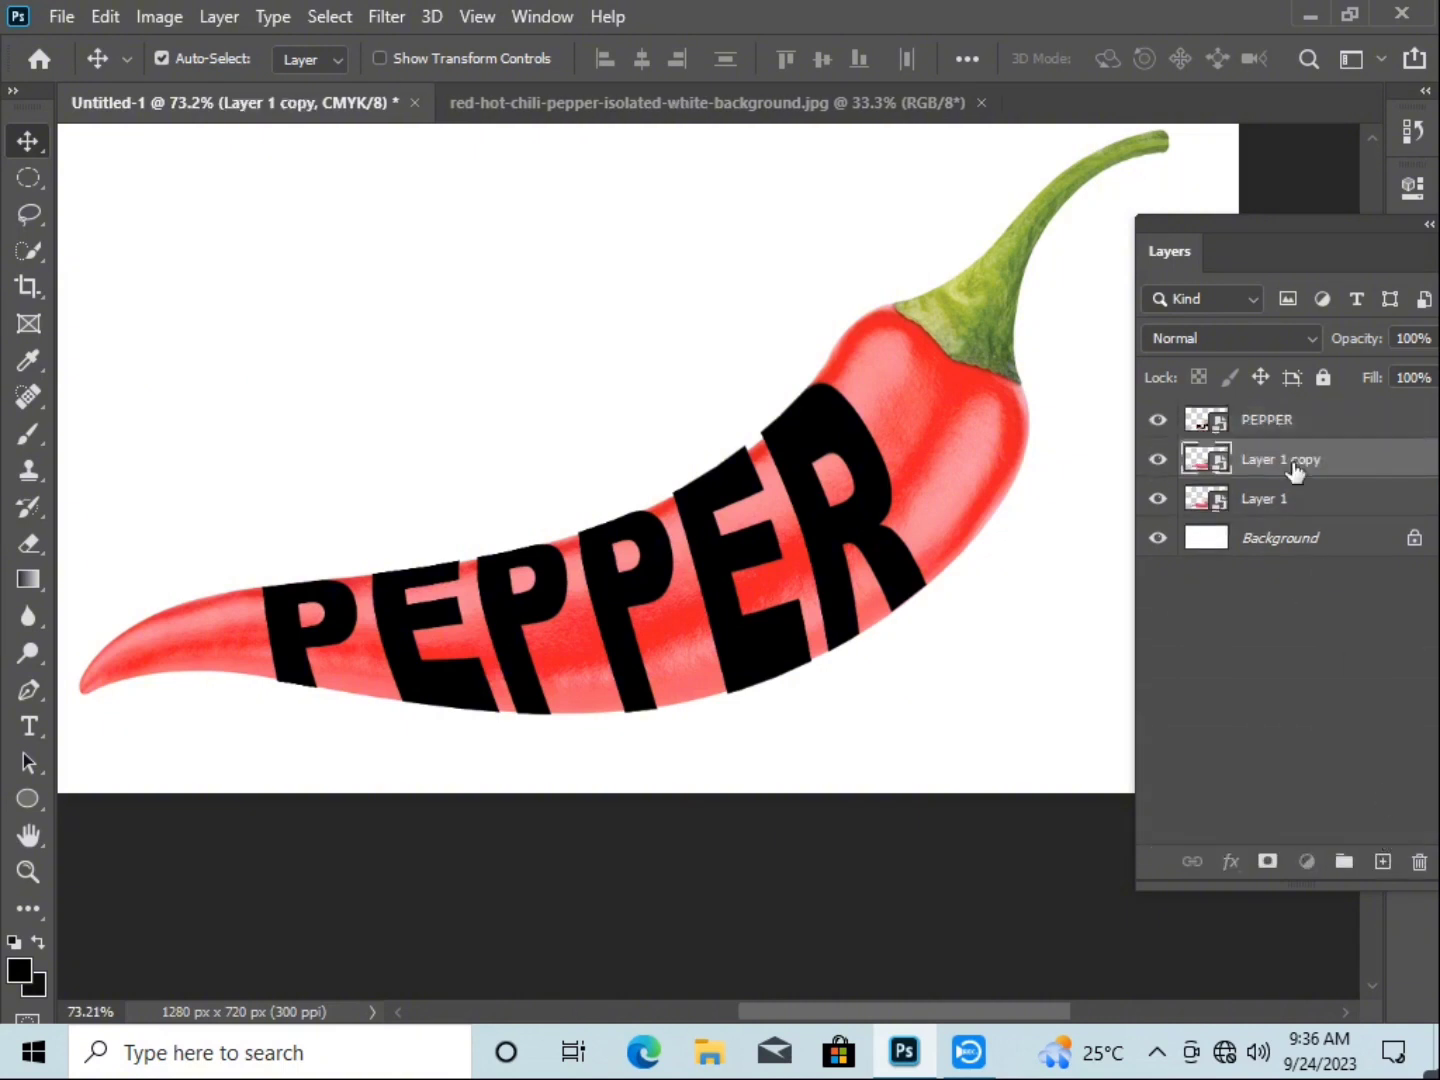
click(1158, 498)
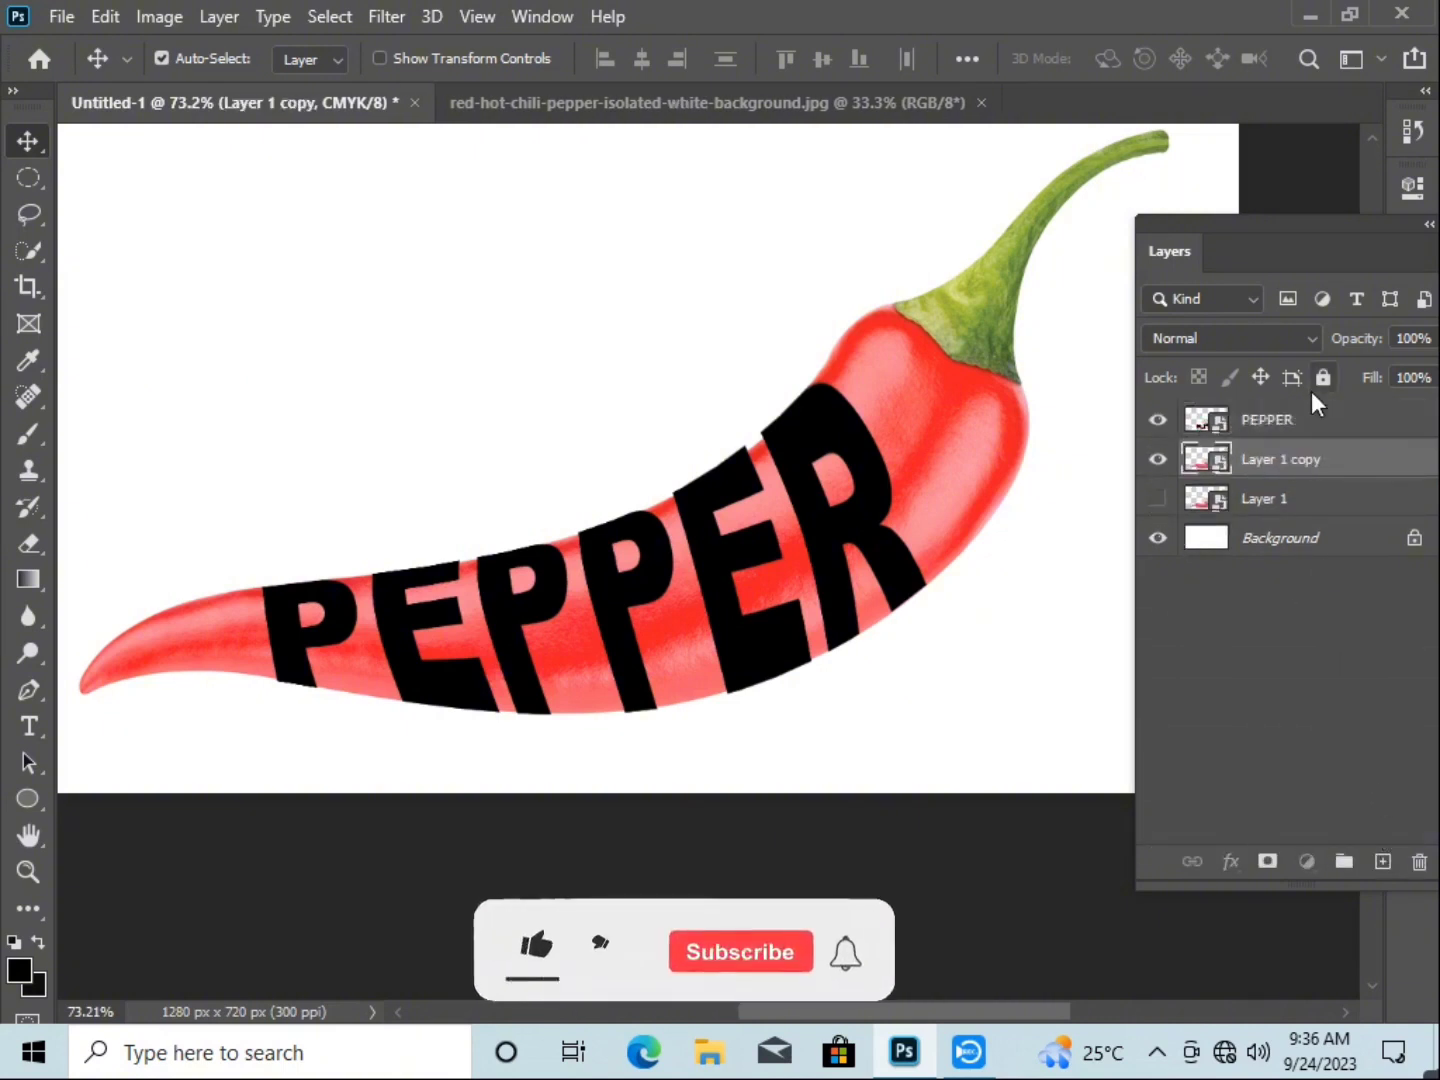
drag(1333, 460, 1321, 418)
right_click(1321, 418)
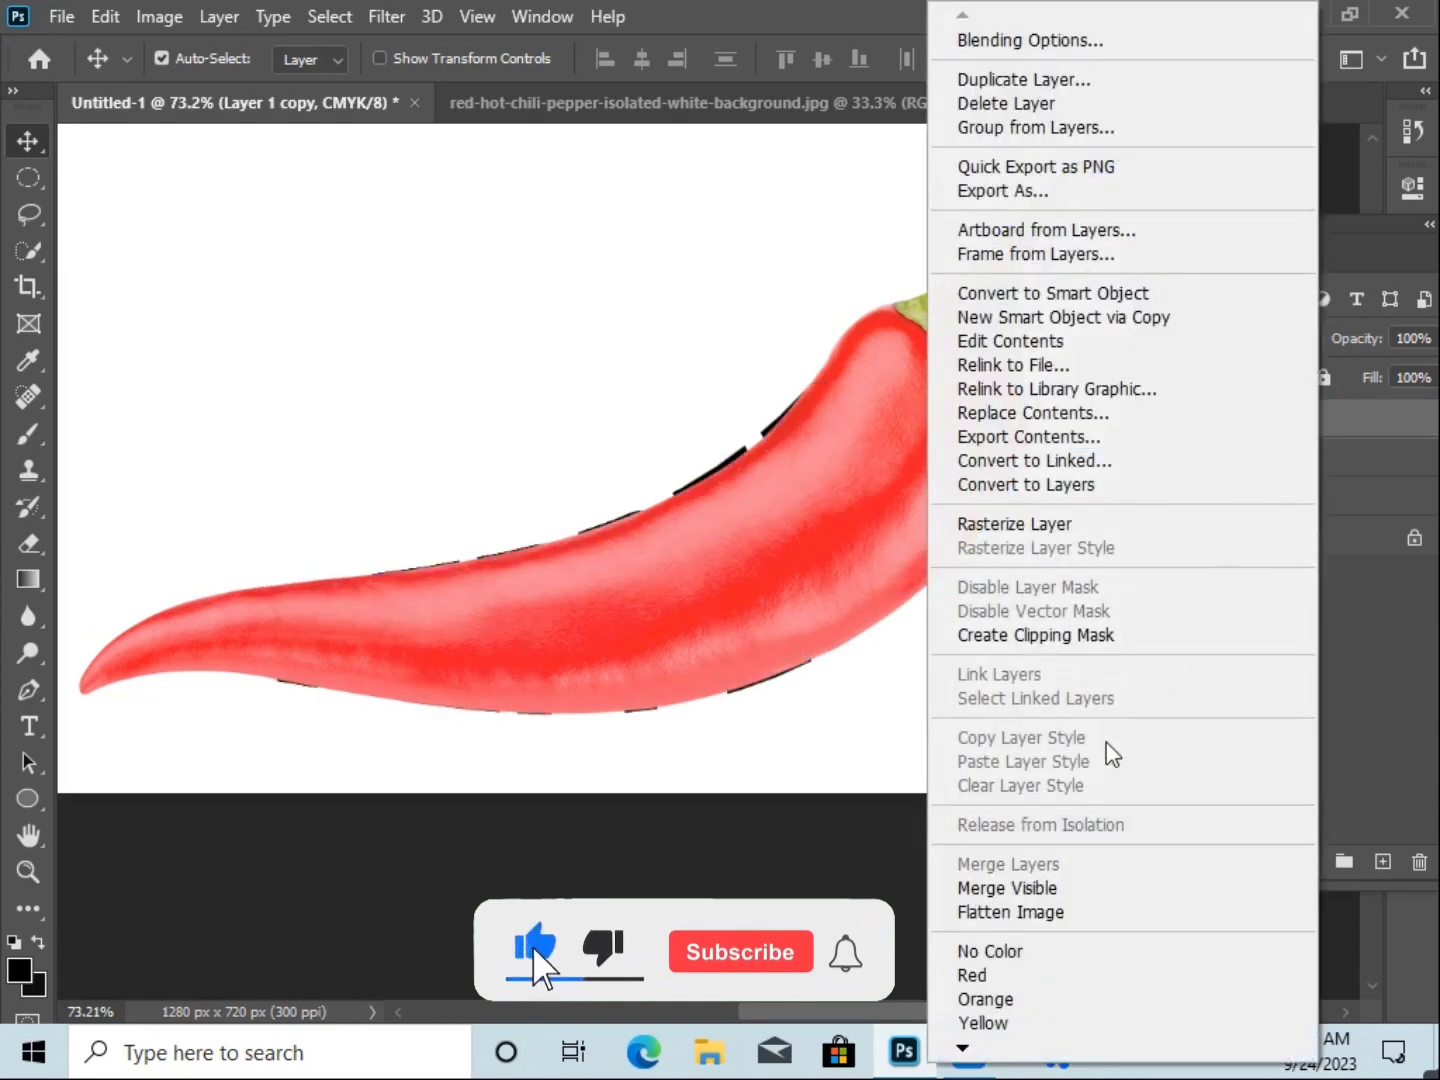
click(1099, 643)
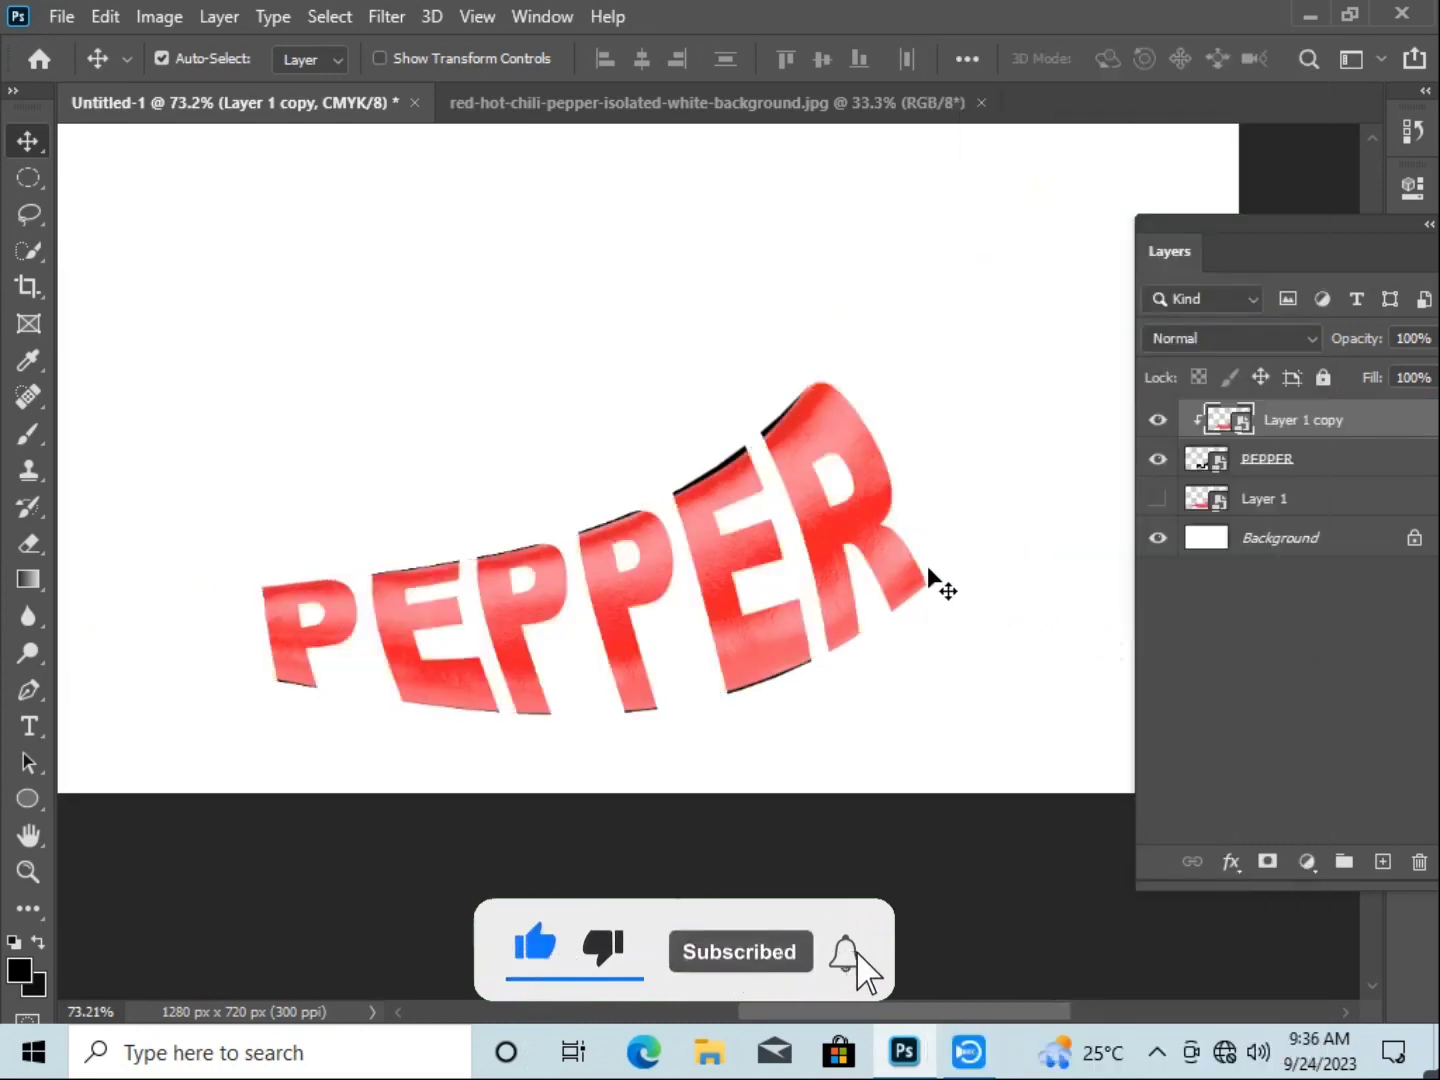
click(1287, 481)
- Re-warp PEPPER, adjusting its top edge near the ER and its lower curve
key(ctrl+t)
right_click(909, 409)
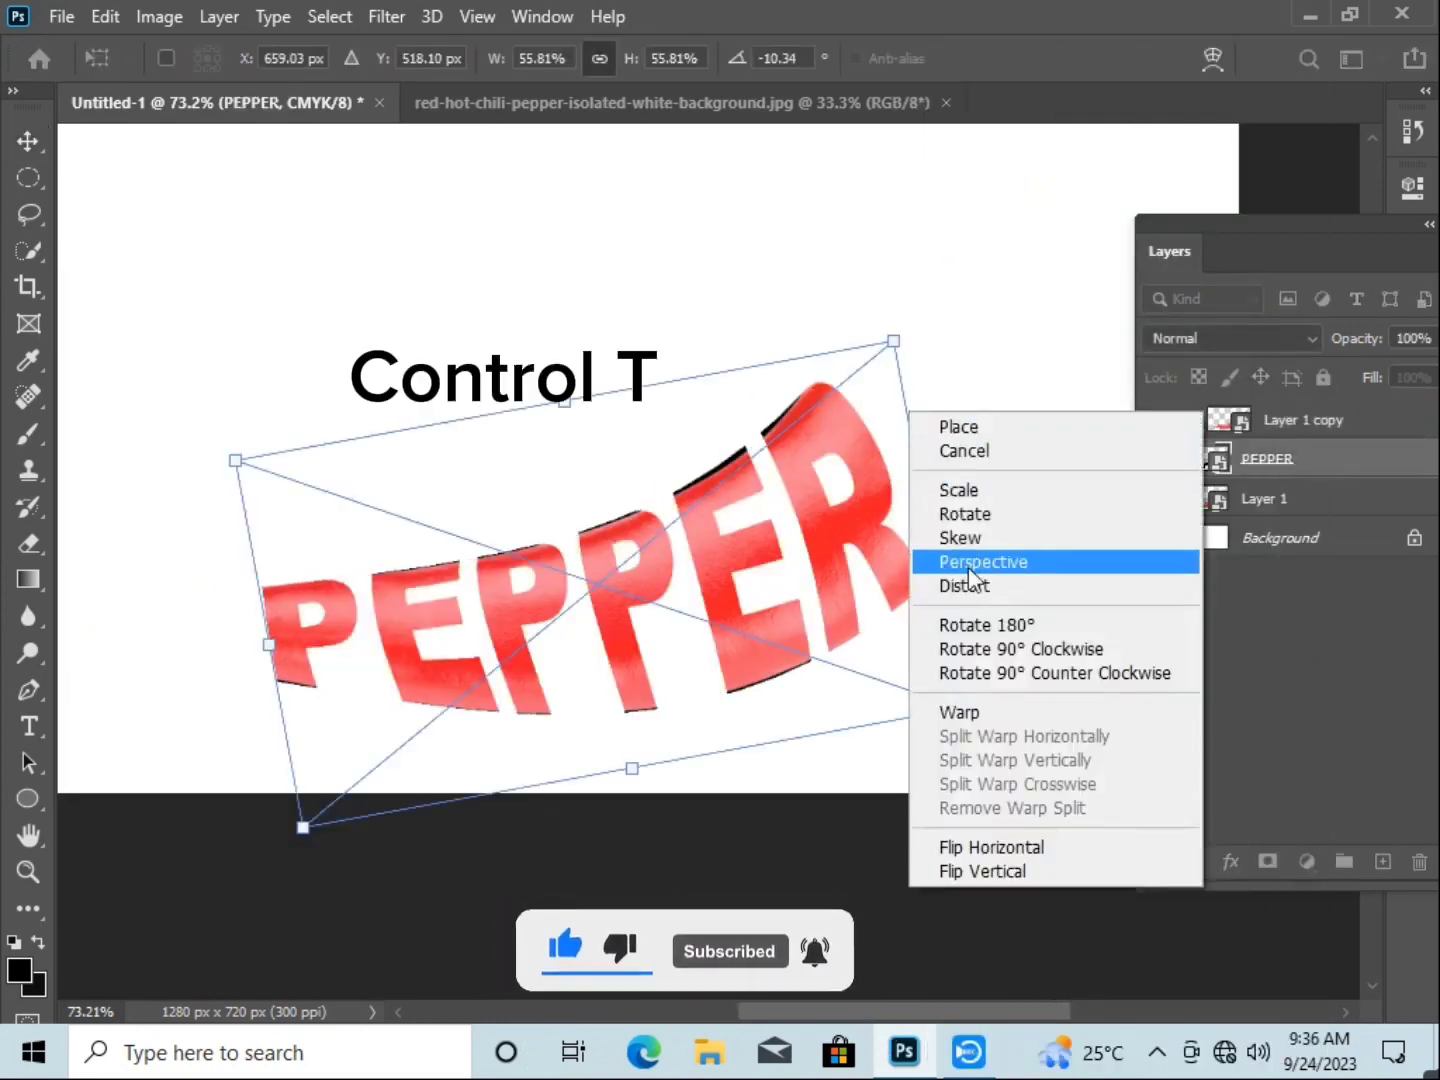
click(958, 712)
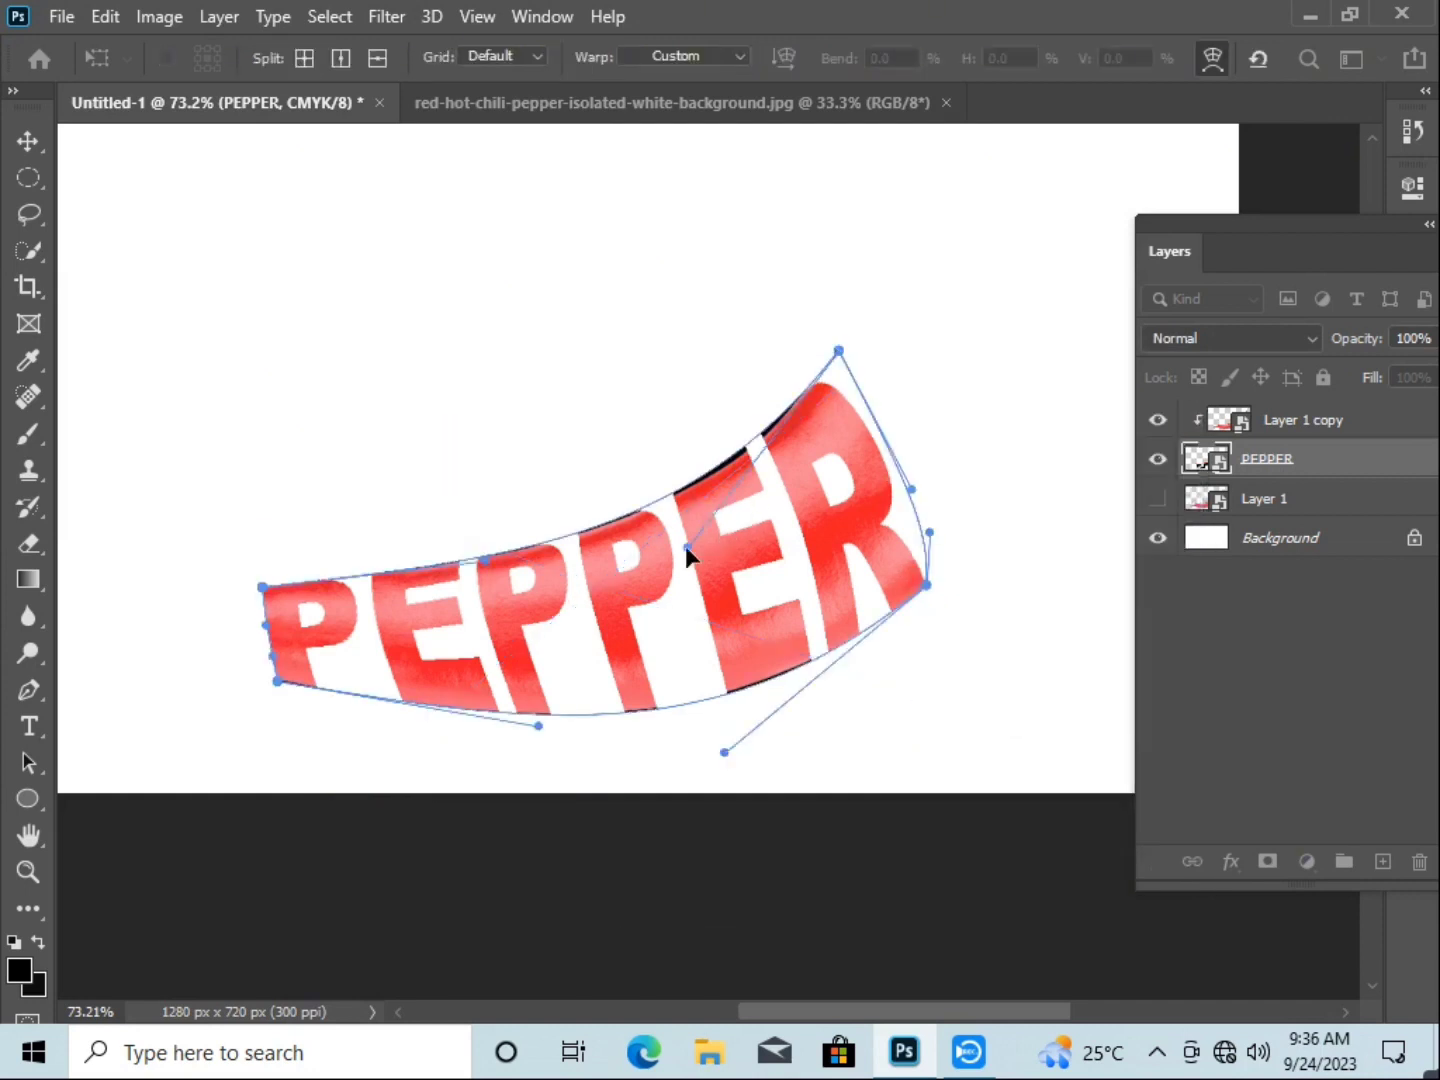
drag(685, 546, 691, 561)
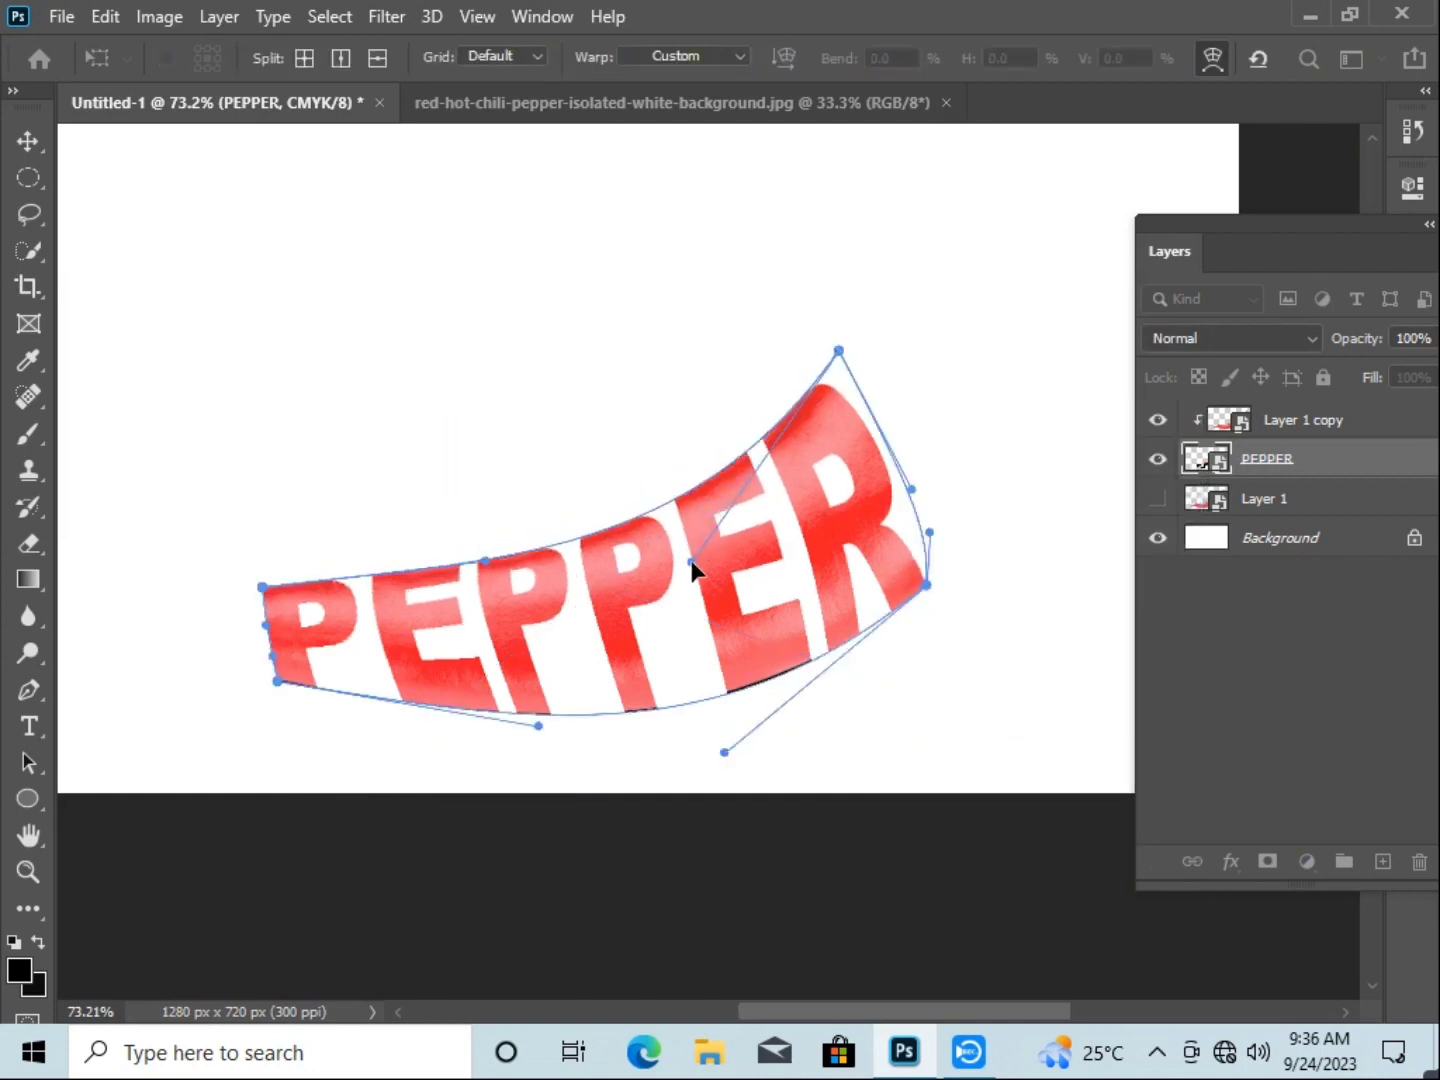
mouse_move(724, 754)
mouse_down()
mouse_move(733, 770)
mouse_move(725, 745)
mouse_up()
click(39, 142)
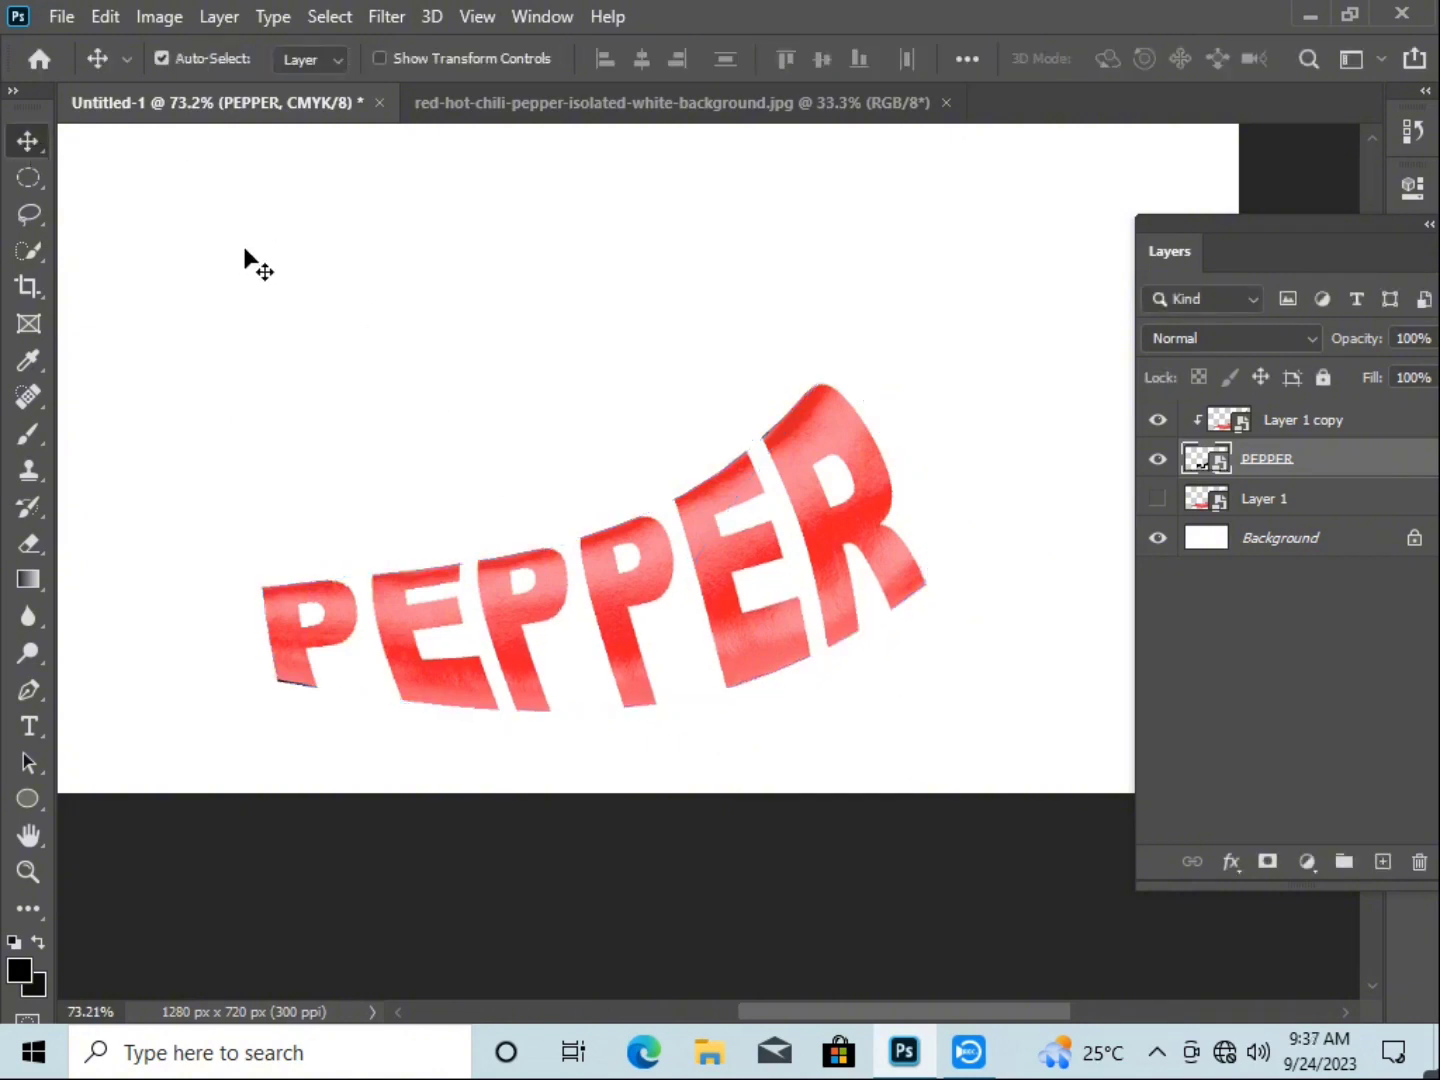
- Apply two more small warps that ease and flatten PEPPER's lower curve
key(ctrl+t)
right_click(773, 535)
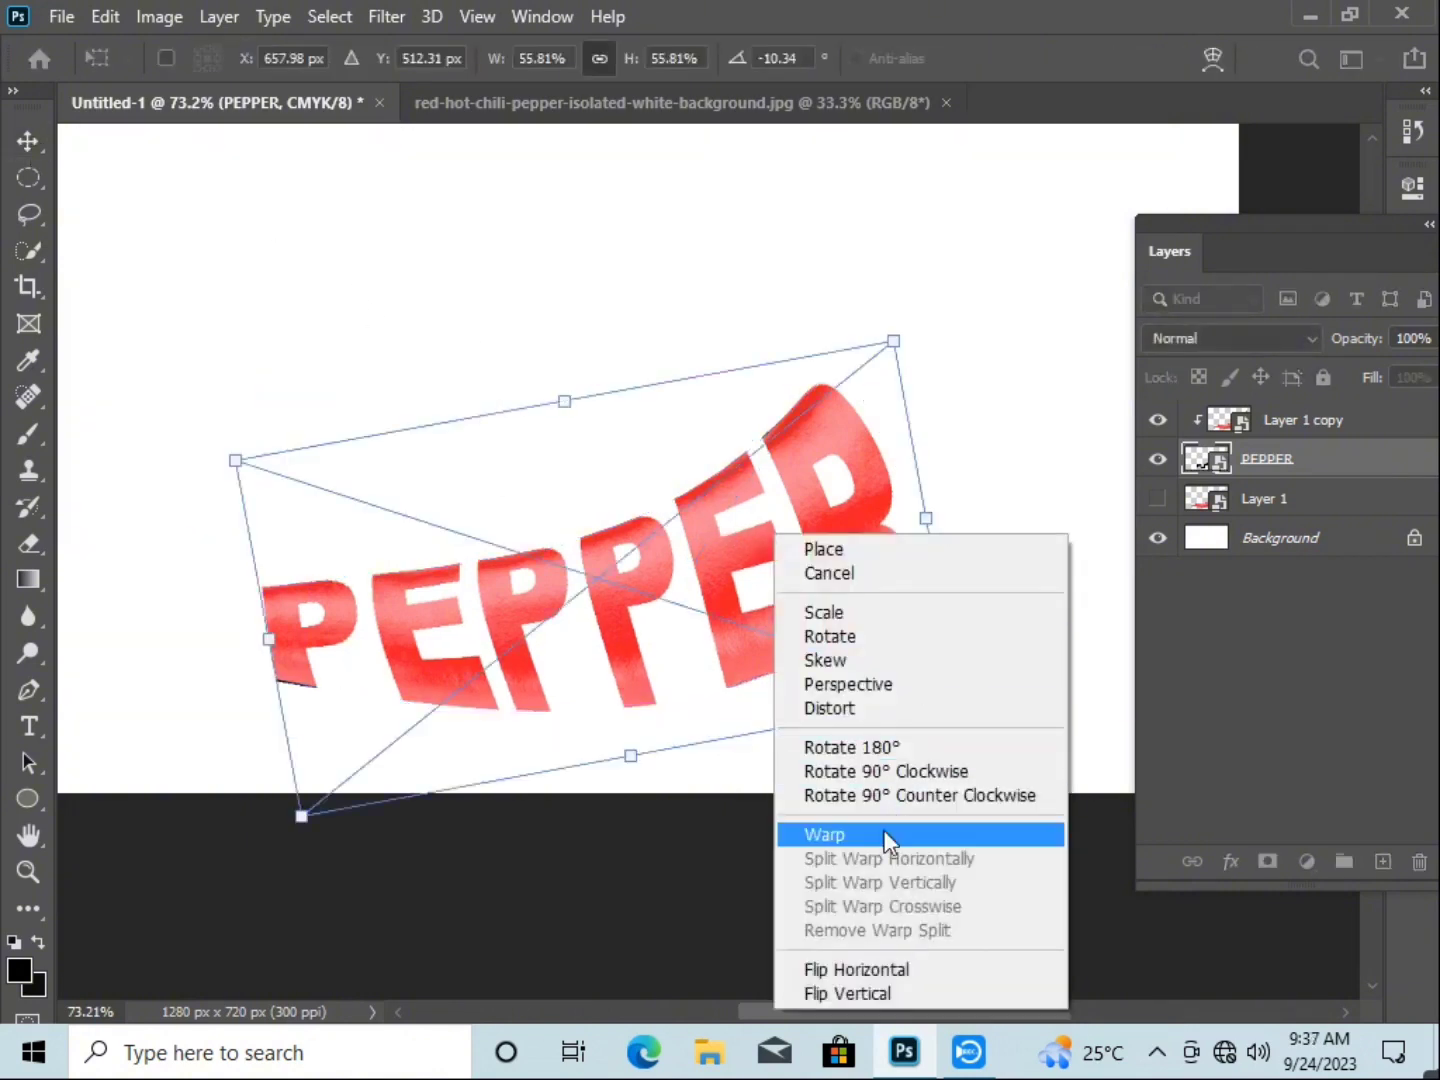
click(879, 836)
drag(693, 562, 698, 566)
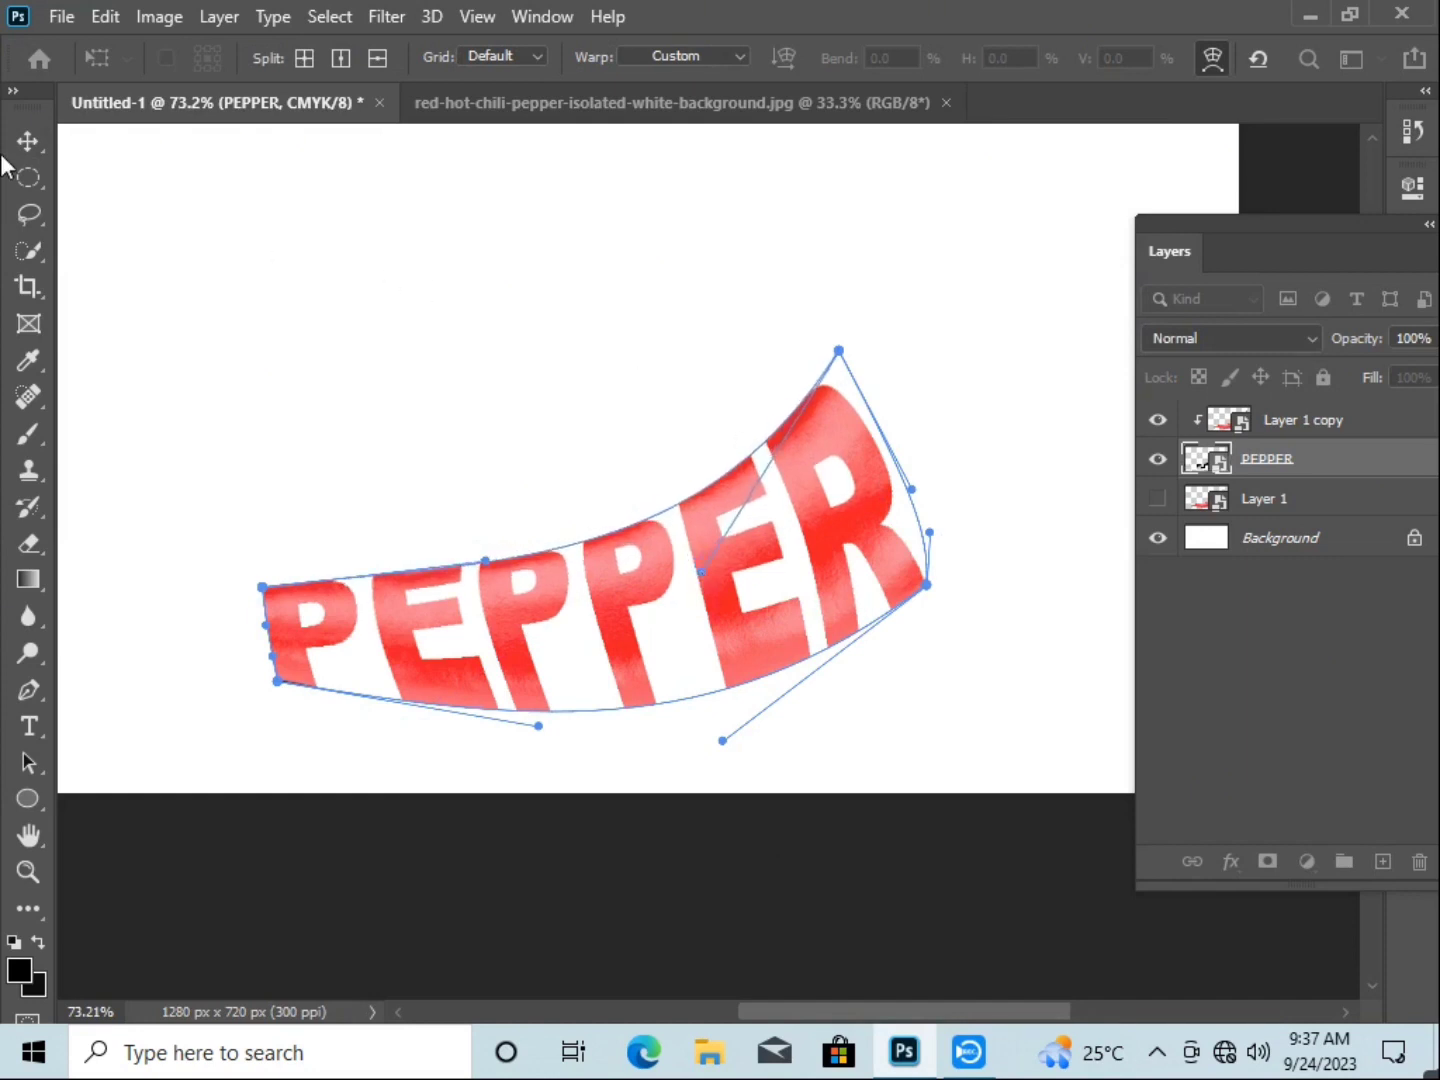
key(Return)
key(ctrl+t)
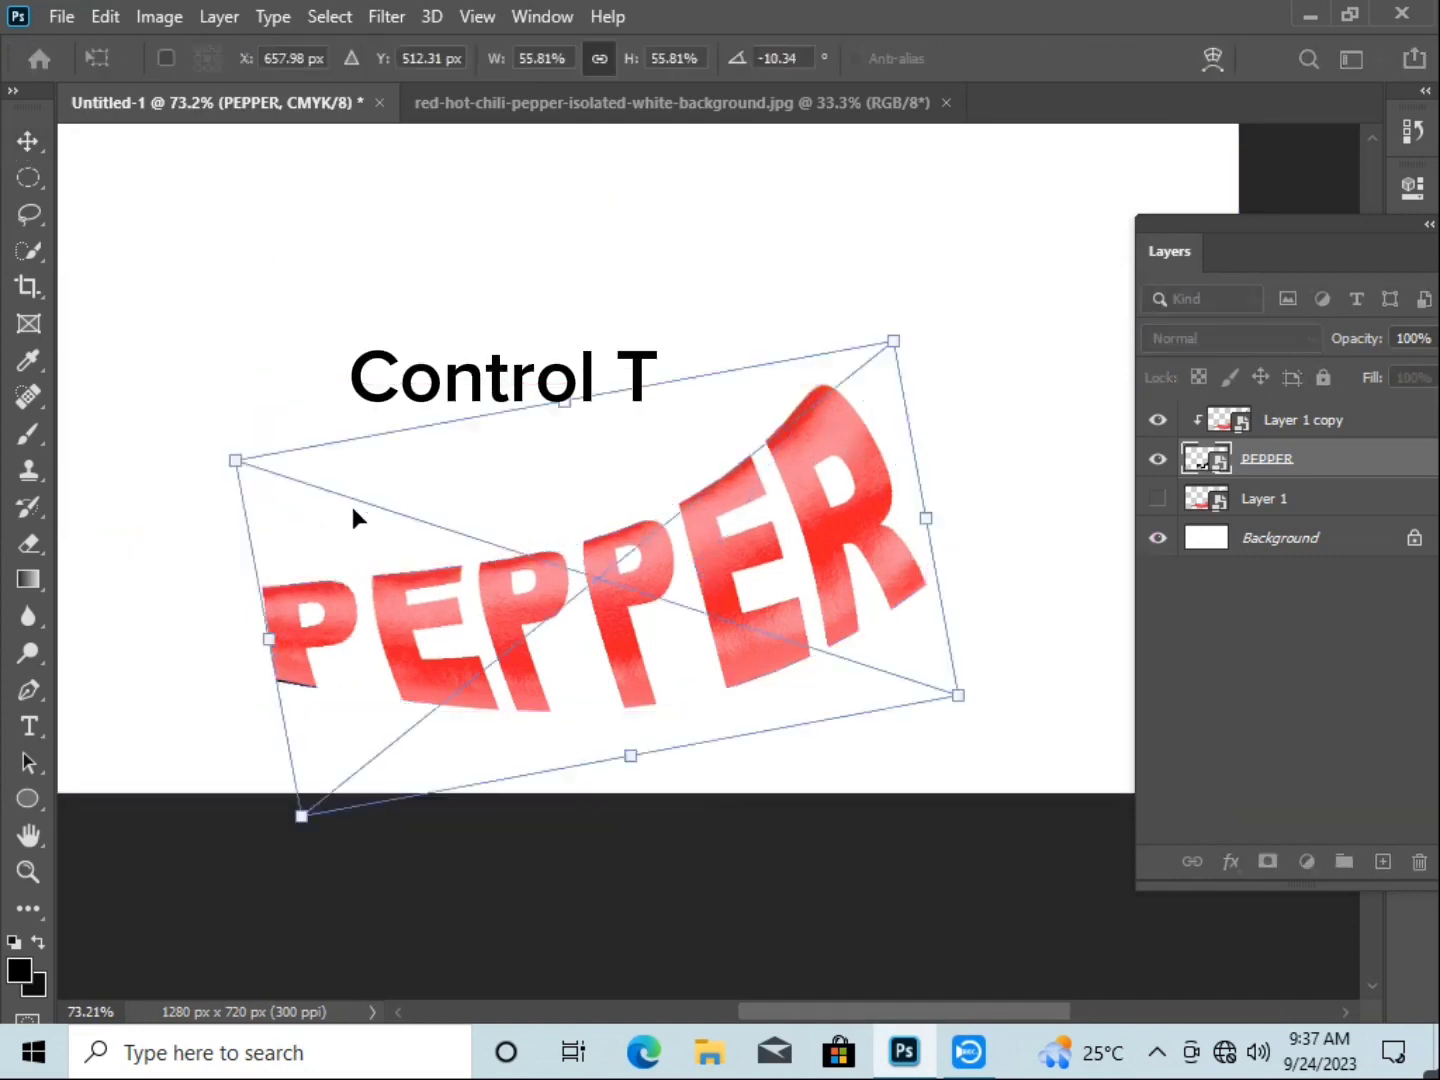
right_click(427, 589)
click(466, 404)
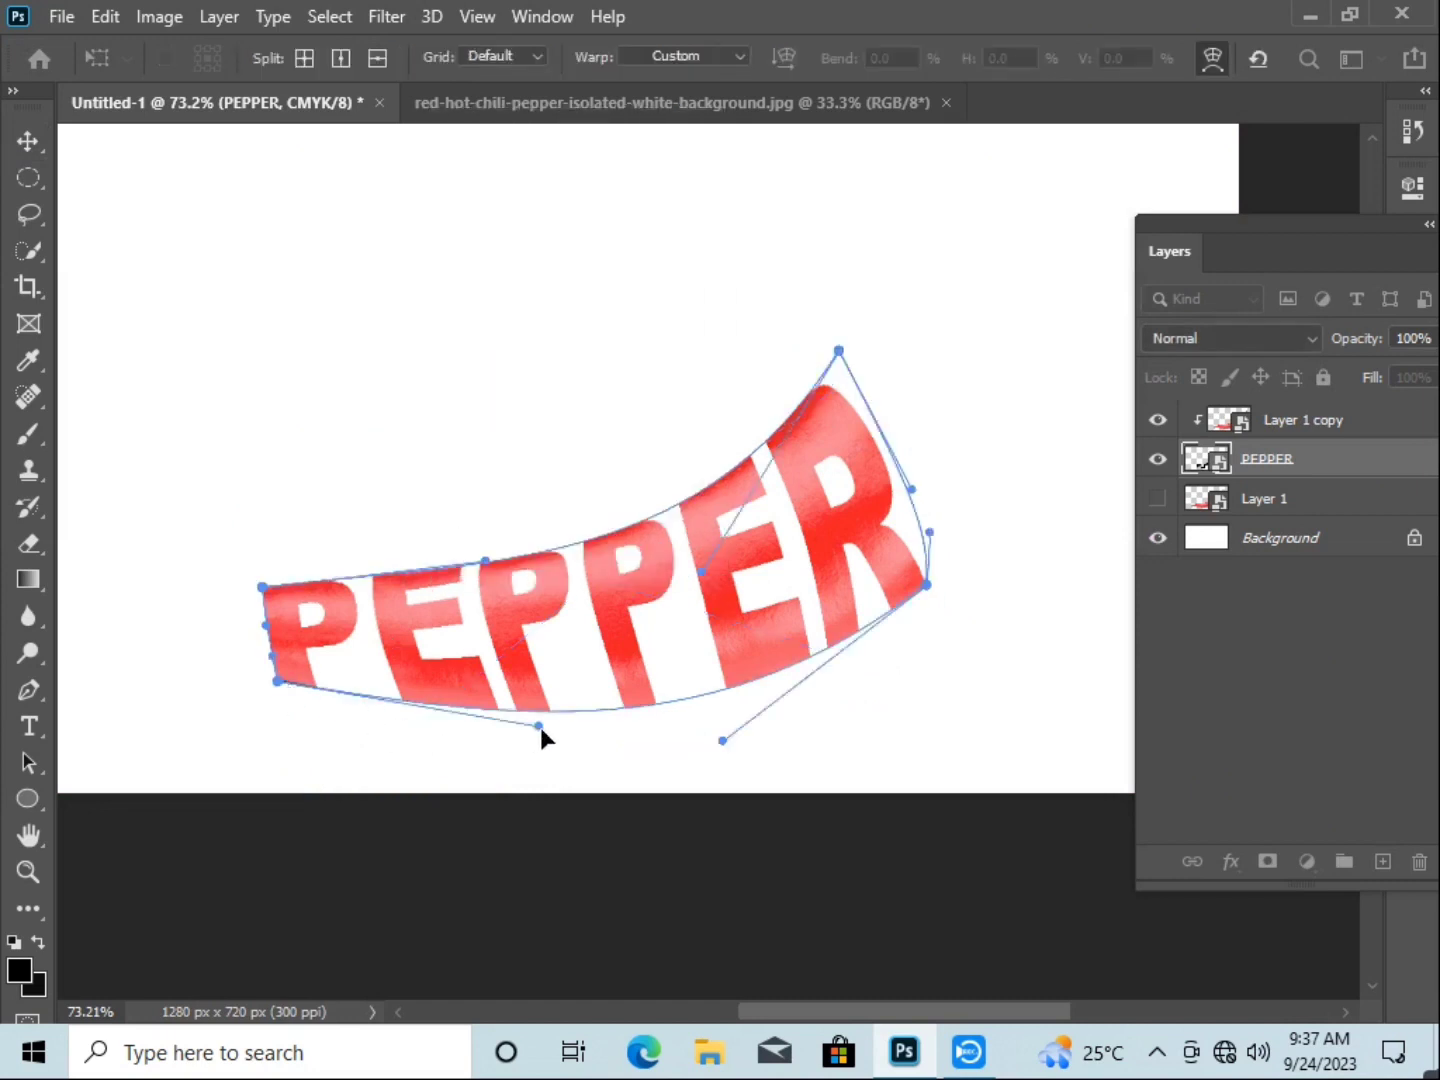
drag(538, 725, 526, 709)
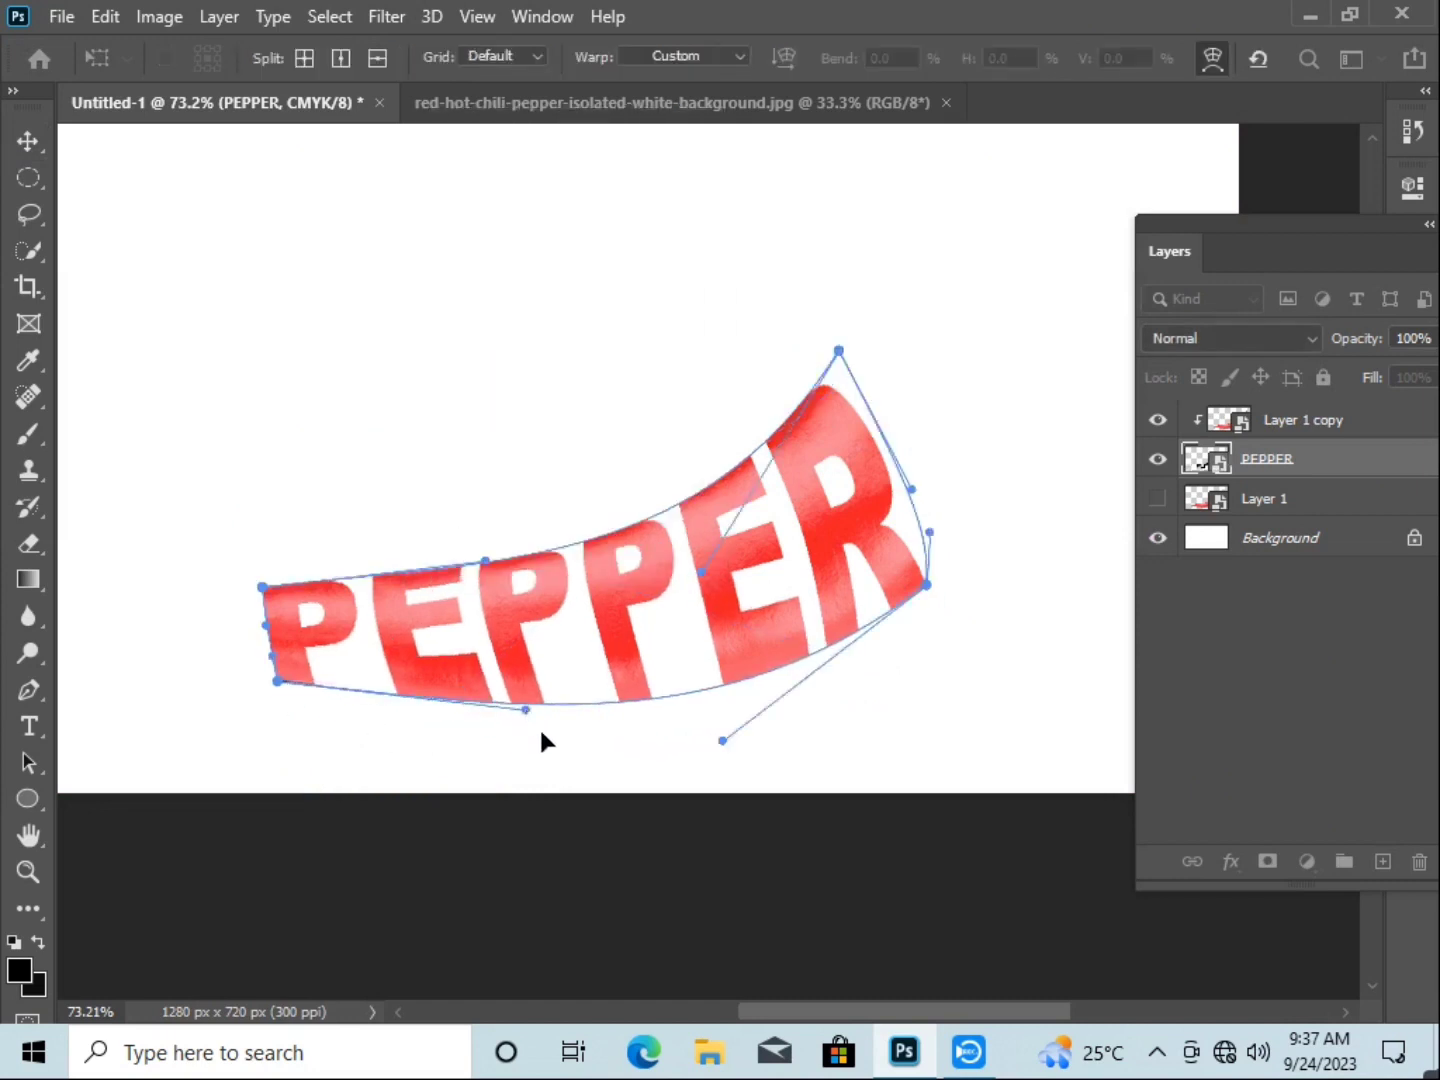
key(Return)
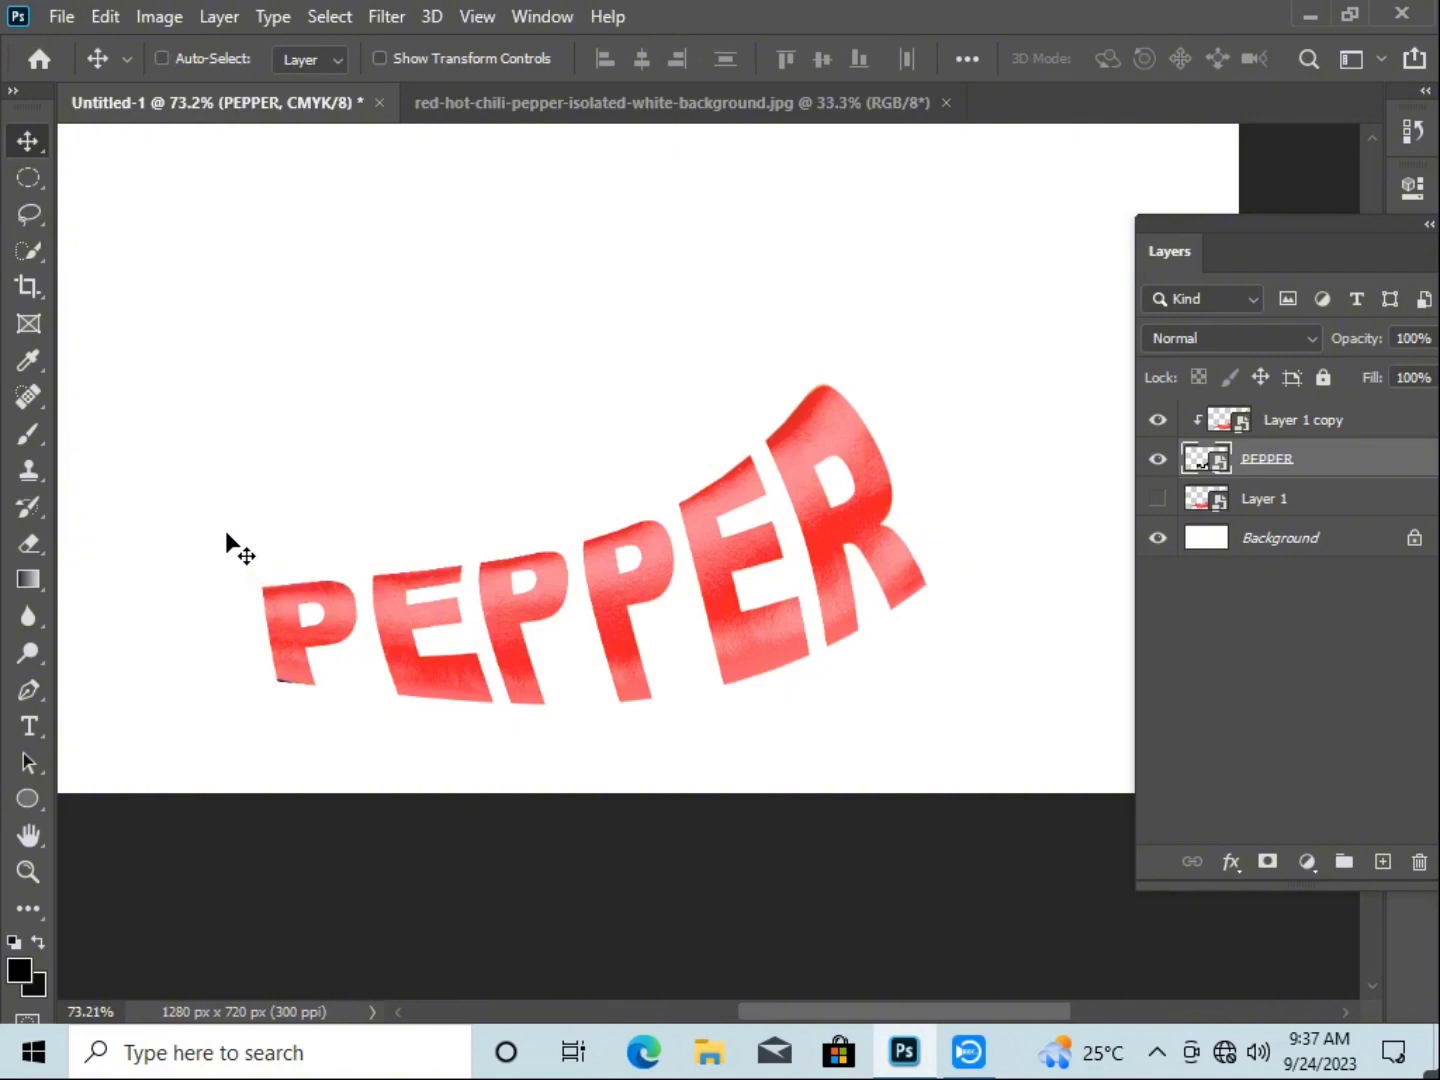
- Raise the lower-left warp corner to remove the black edge under the first P
key(ctrl+t)
right_click(284, 684)
click(340, 498)
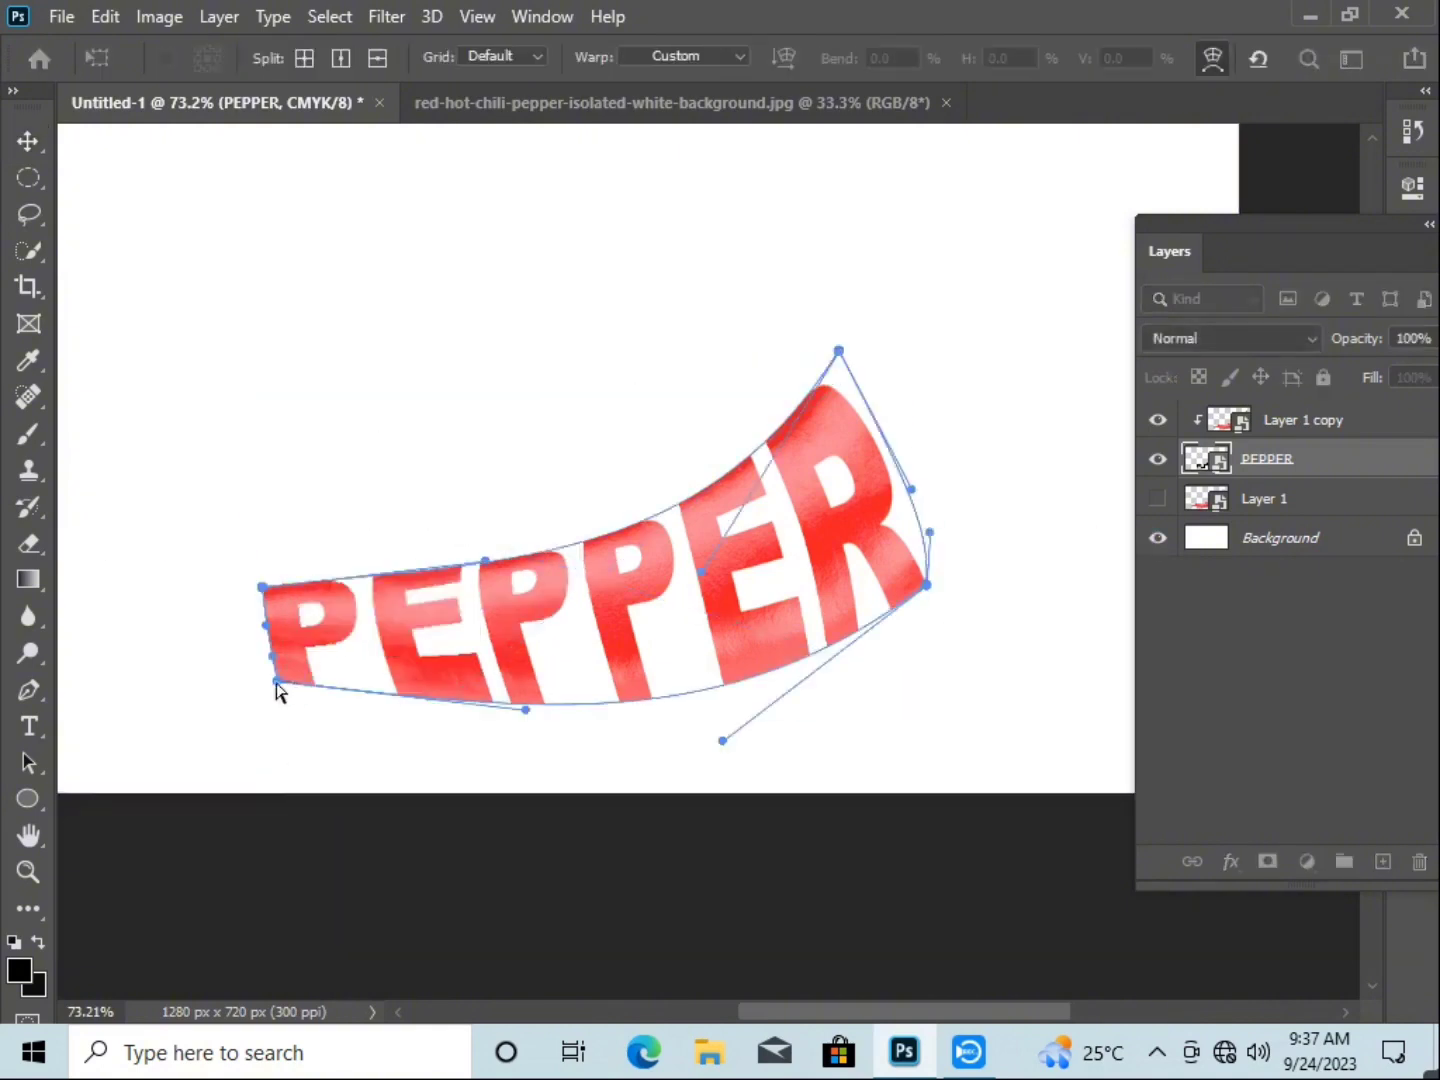
scroll(276, 688, up, 1)
scroll(279, 686, up, 3)
scroll(280, 686, up, 5)
scroll(290, 689, up, 2)
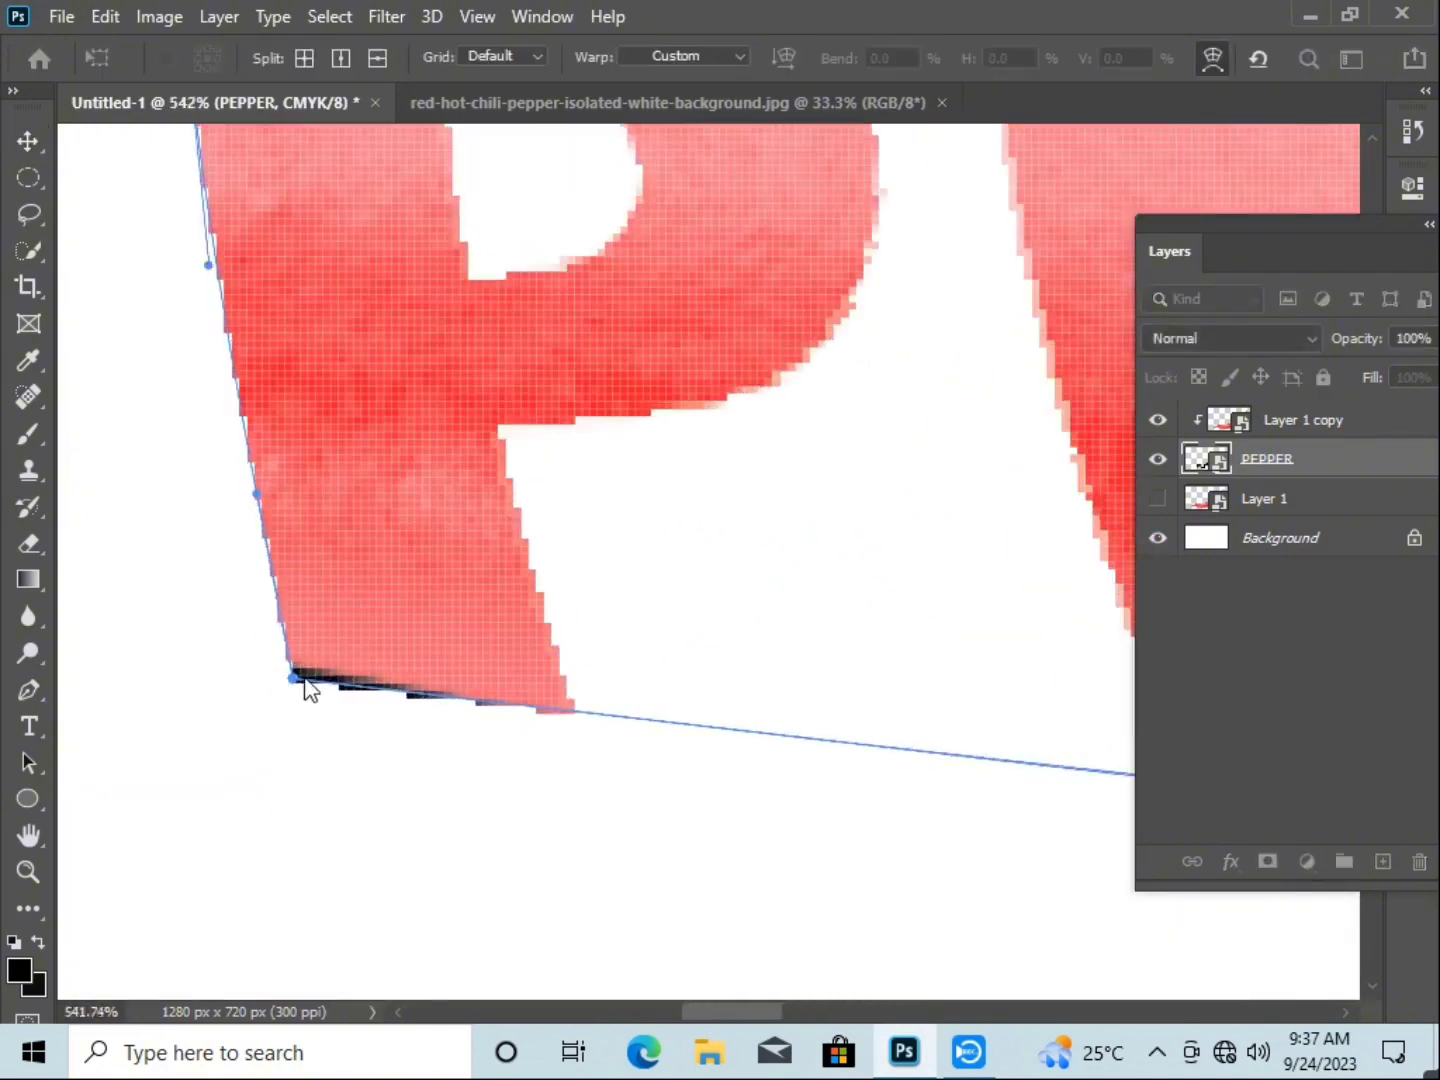
drag(304, 682, 295, 665)
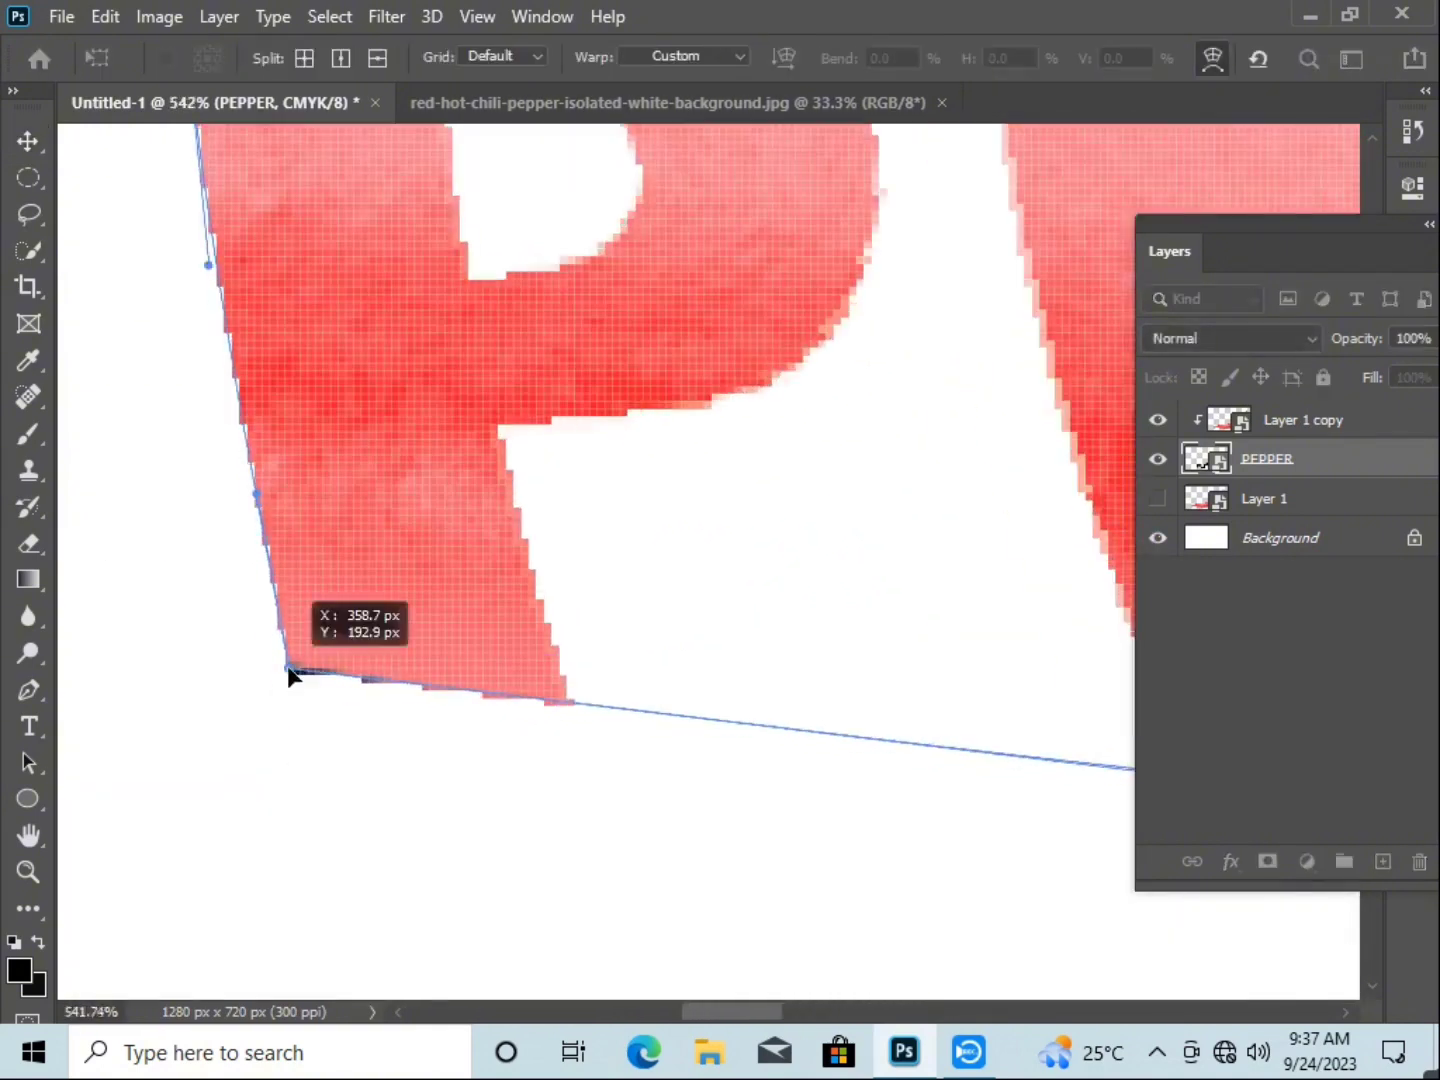
click(27, 147)
scroll(495, 537, down, 3)
scroll(495, 537, down, 4)
scroll(495, 537, down, 2)
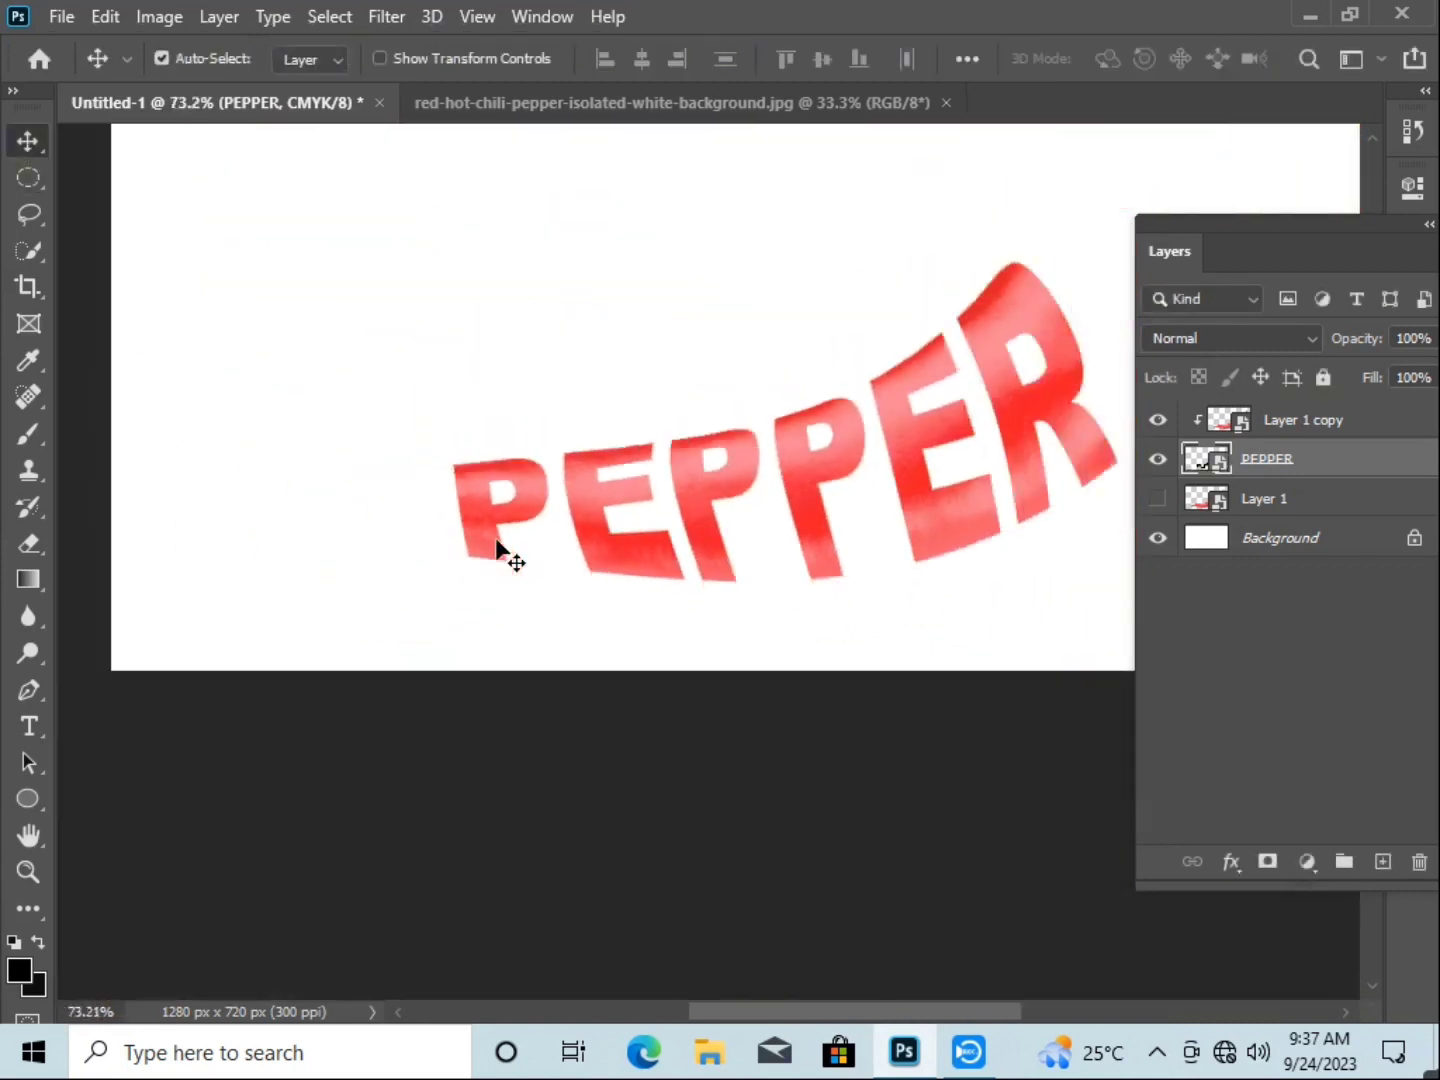
scroll(497, 540, down, 1)
scroll(732, 467, up, 1)
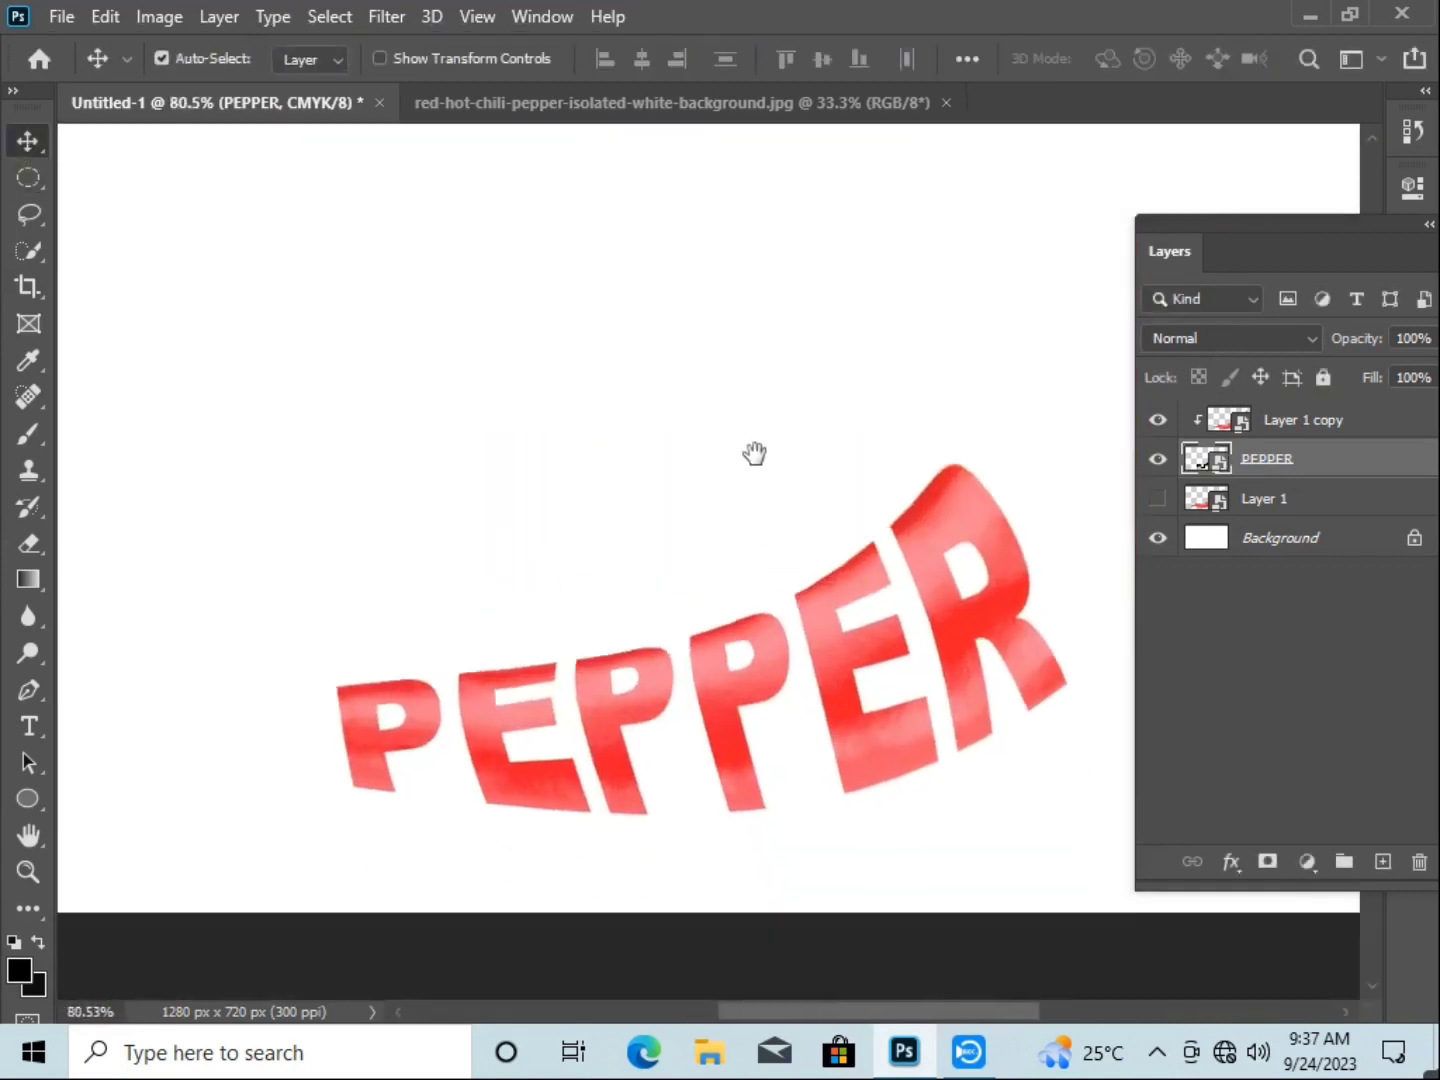
scroll(755, 454, down, 1)
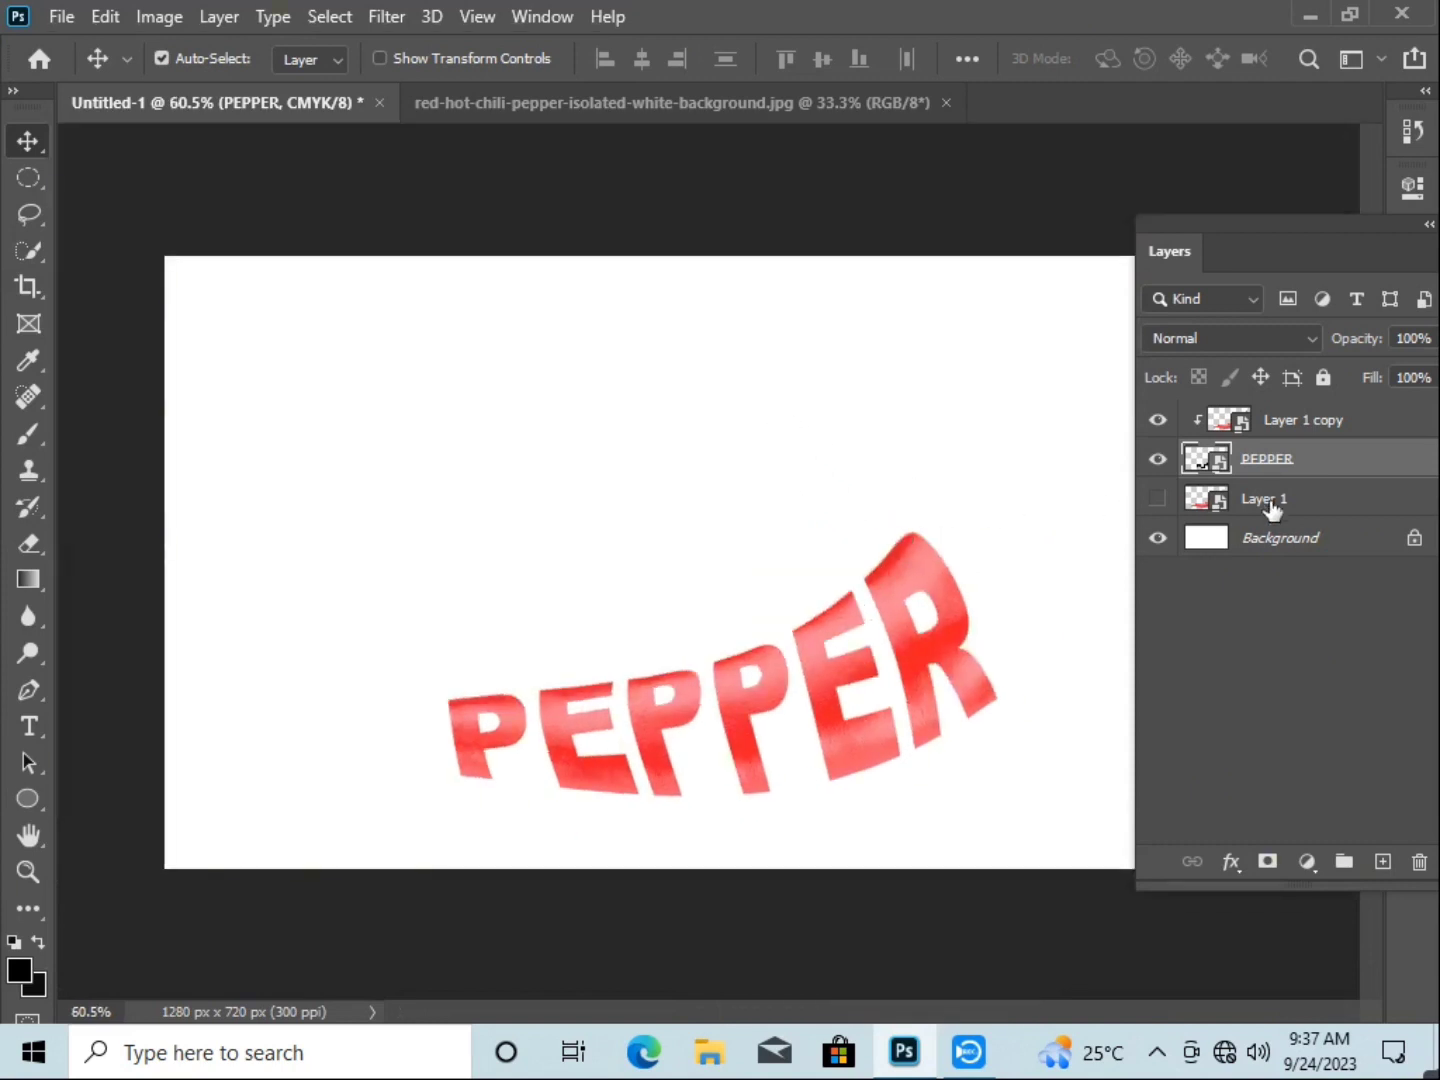
- Show Layer 1 again and give it a layer mask inverted to black
right_click(1273, 419)
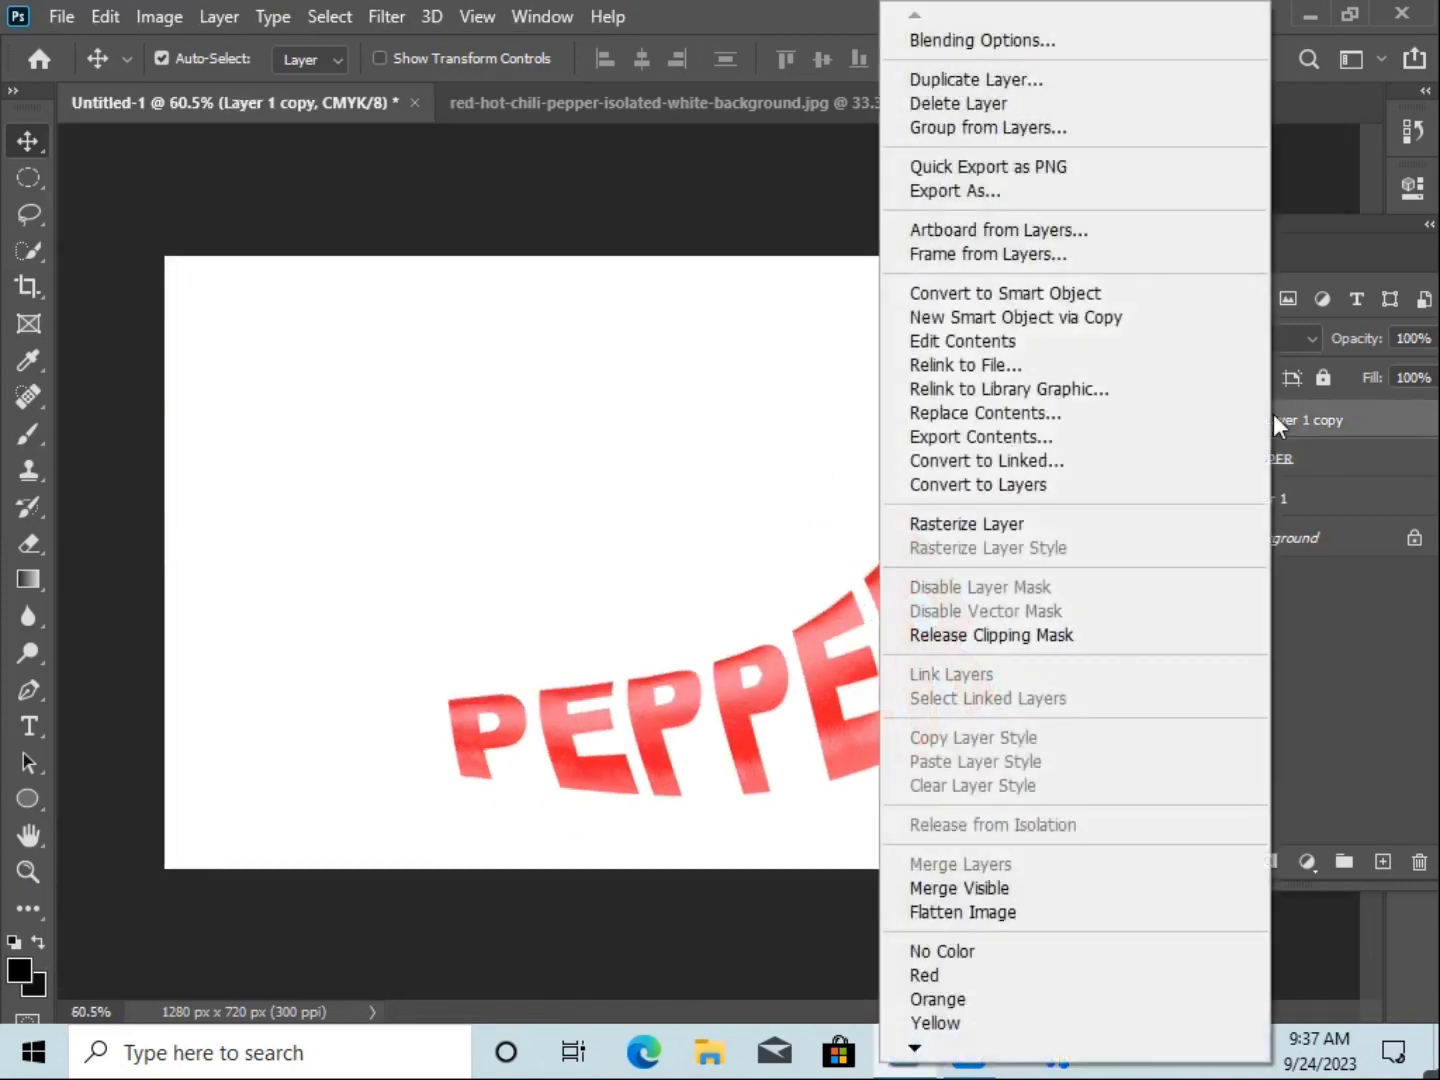
click(1280, 419)
right_click(1279, 418)
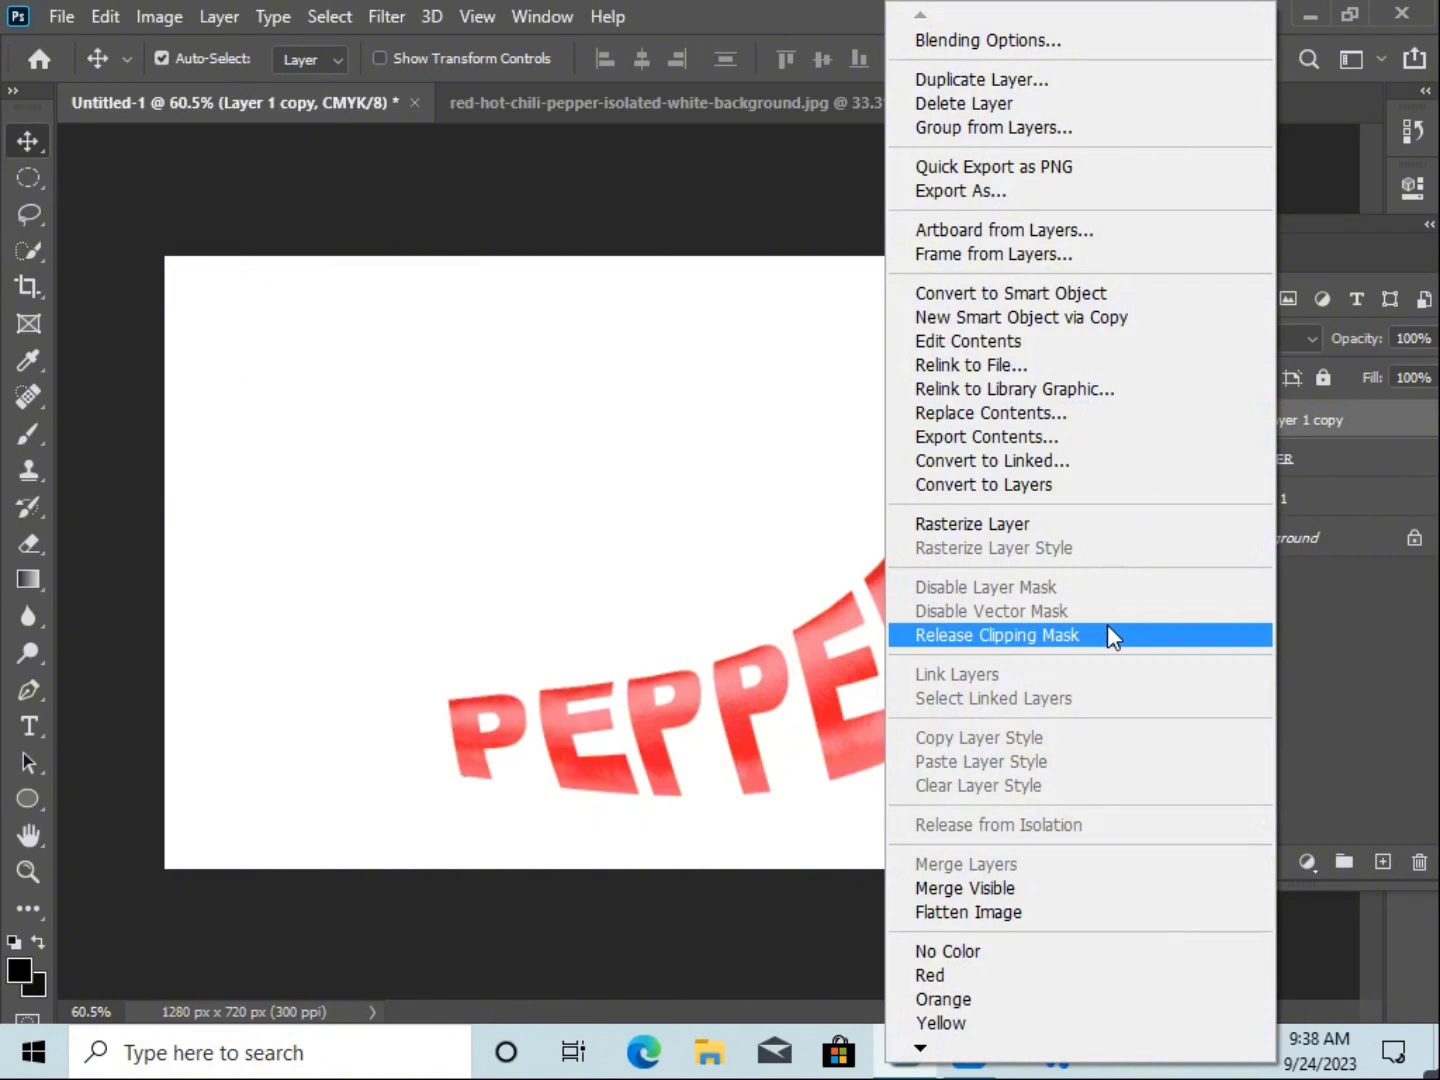
click(785, 483)
click(1158, 499)
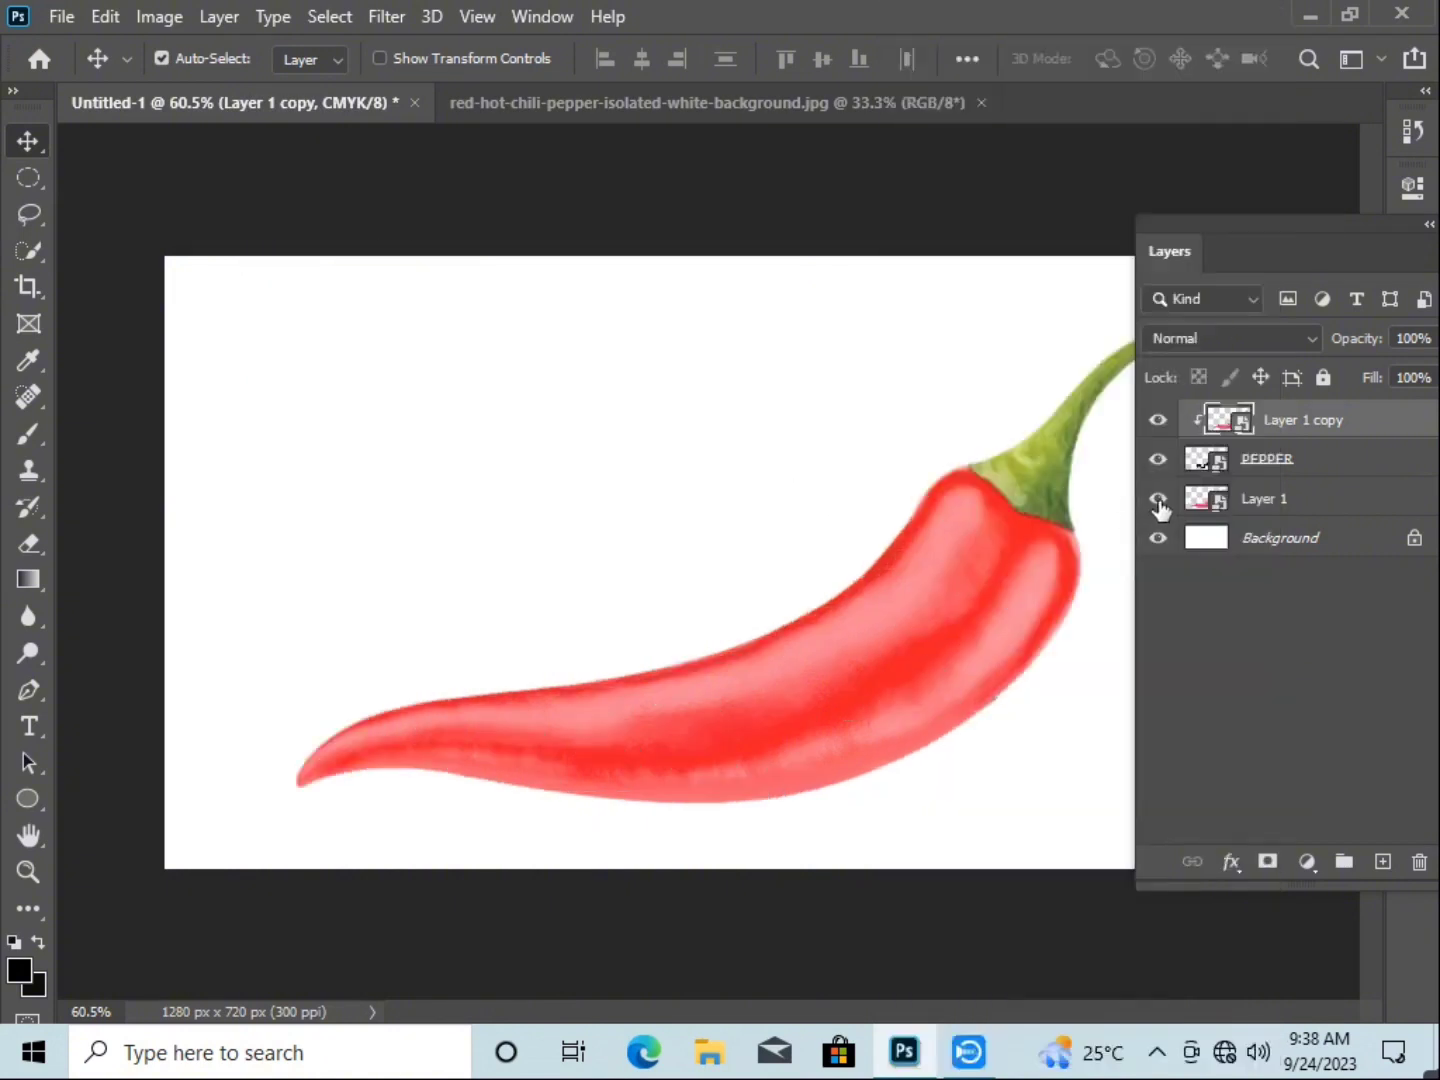
click(1252, 500)
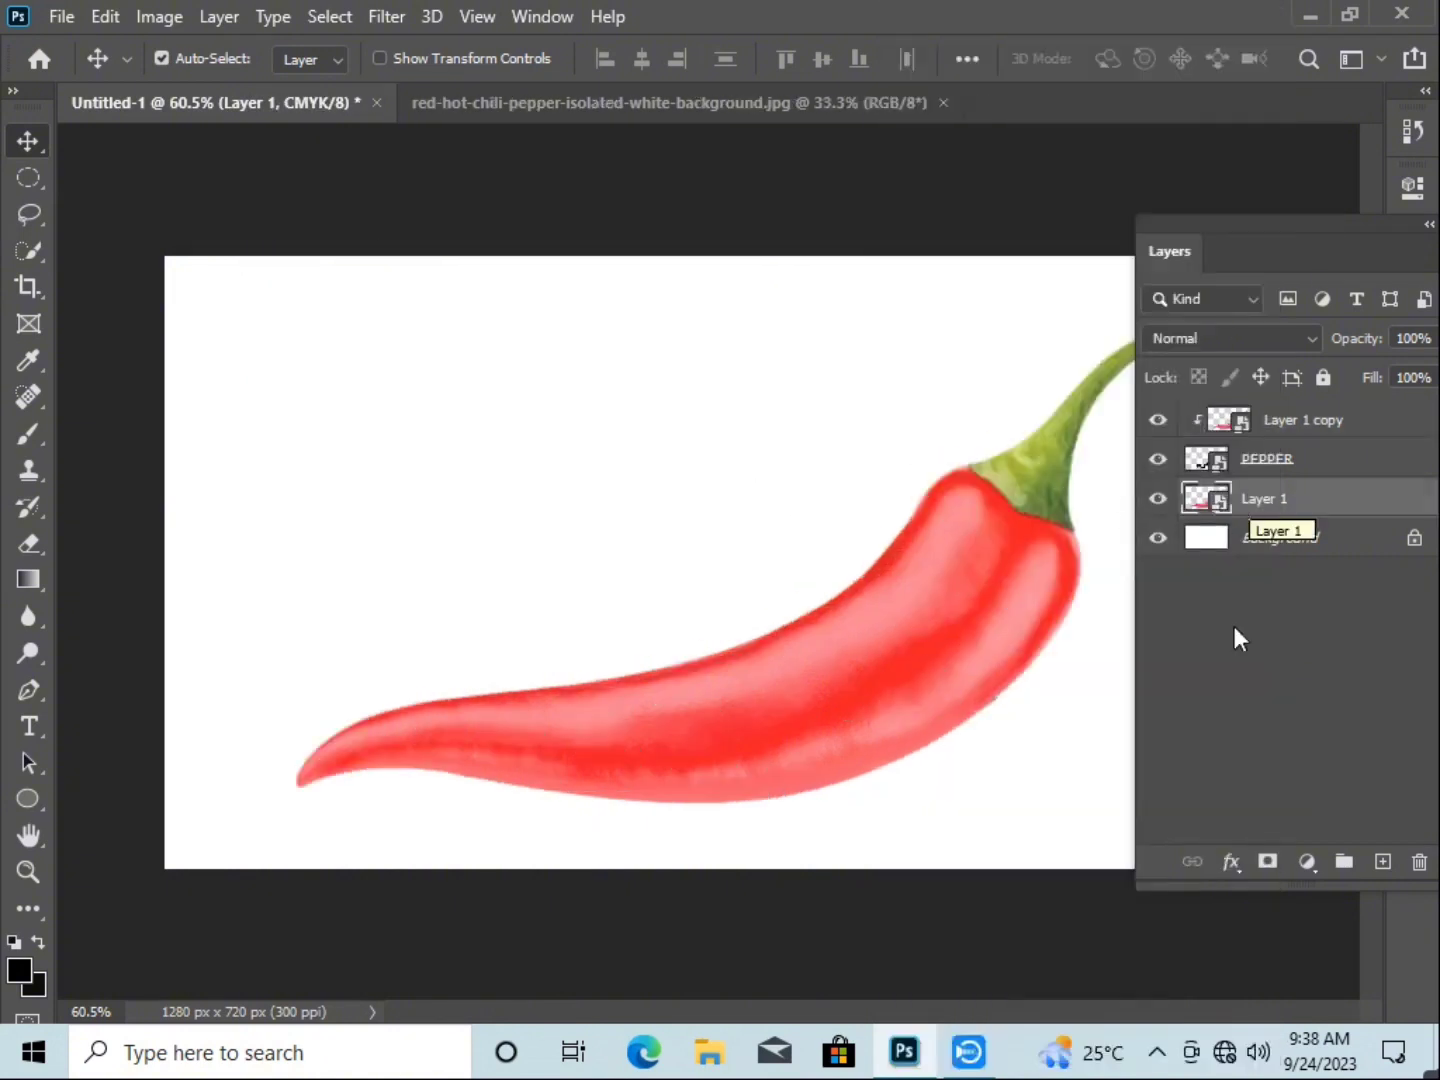
click(1266, 861)
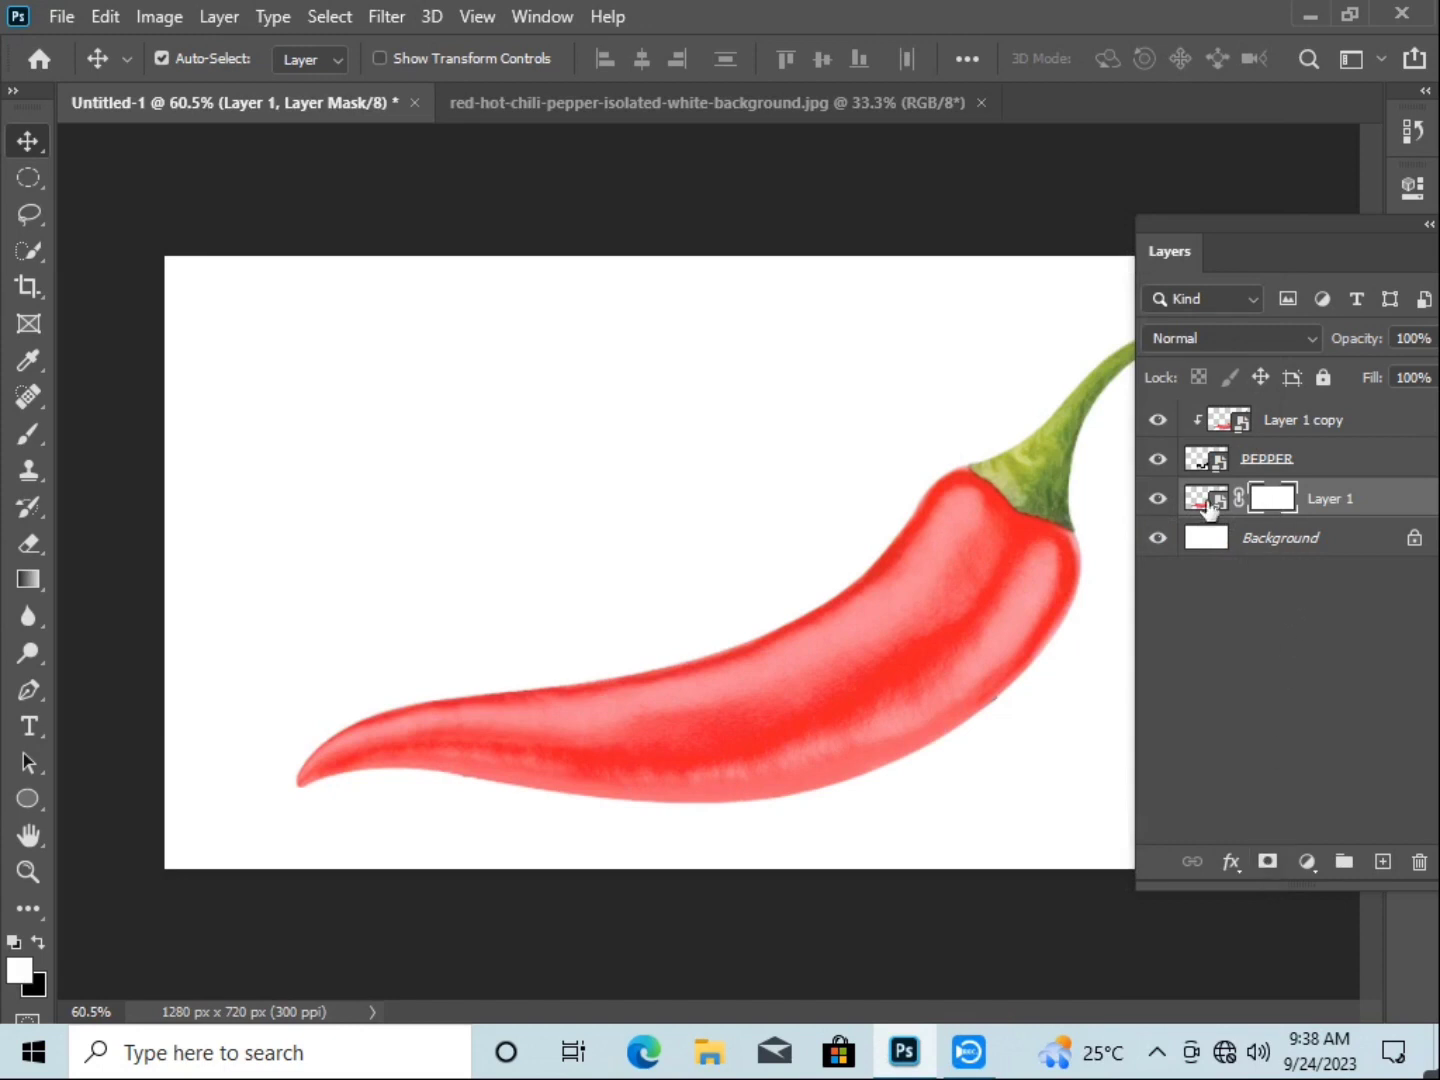
click(141, 22)
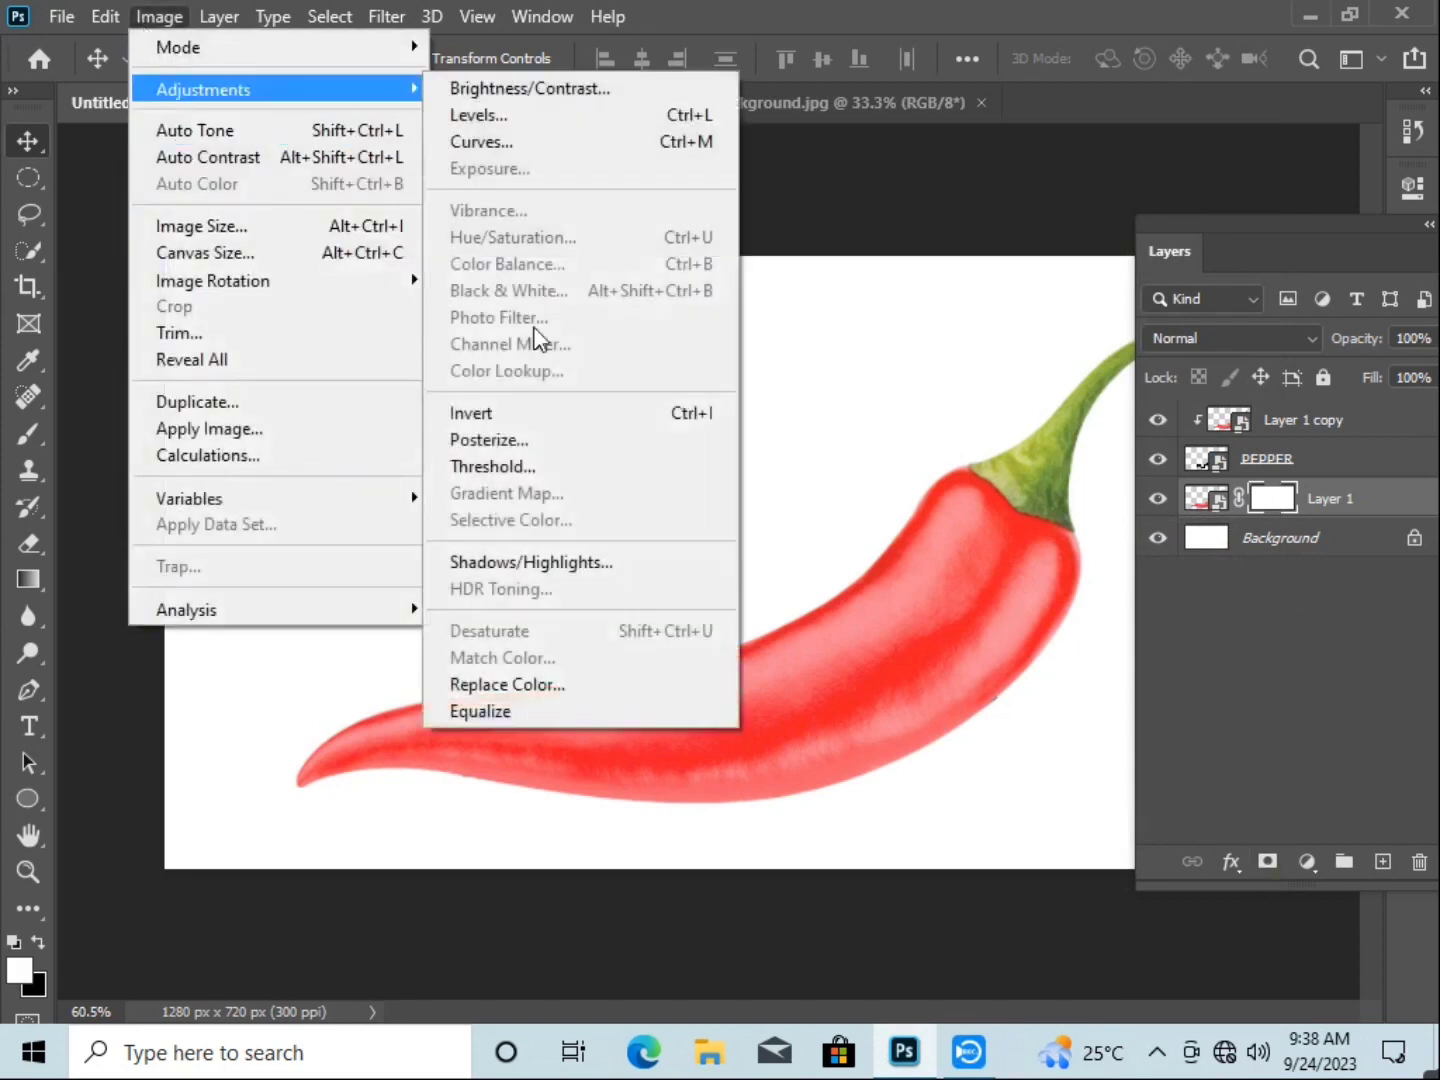
click(575, 413)
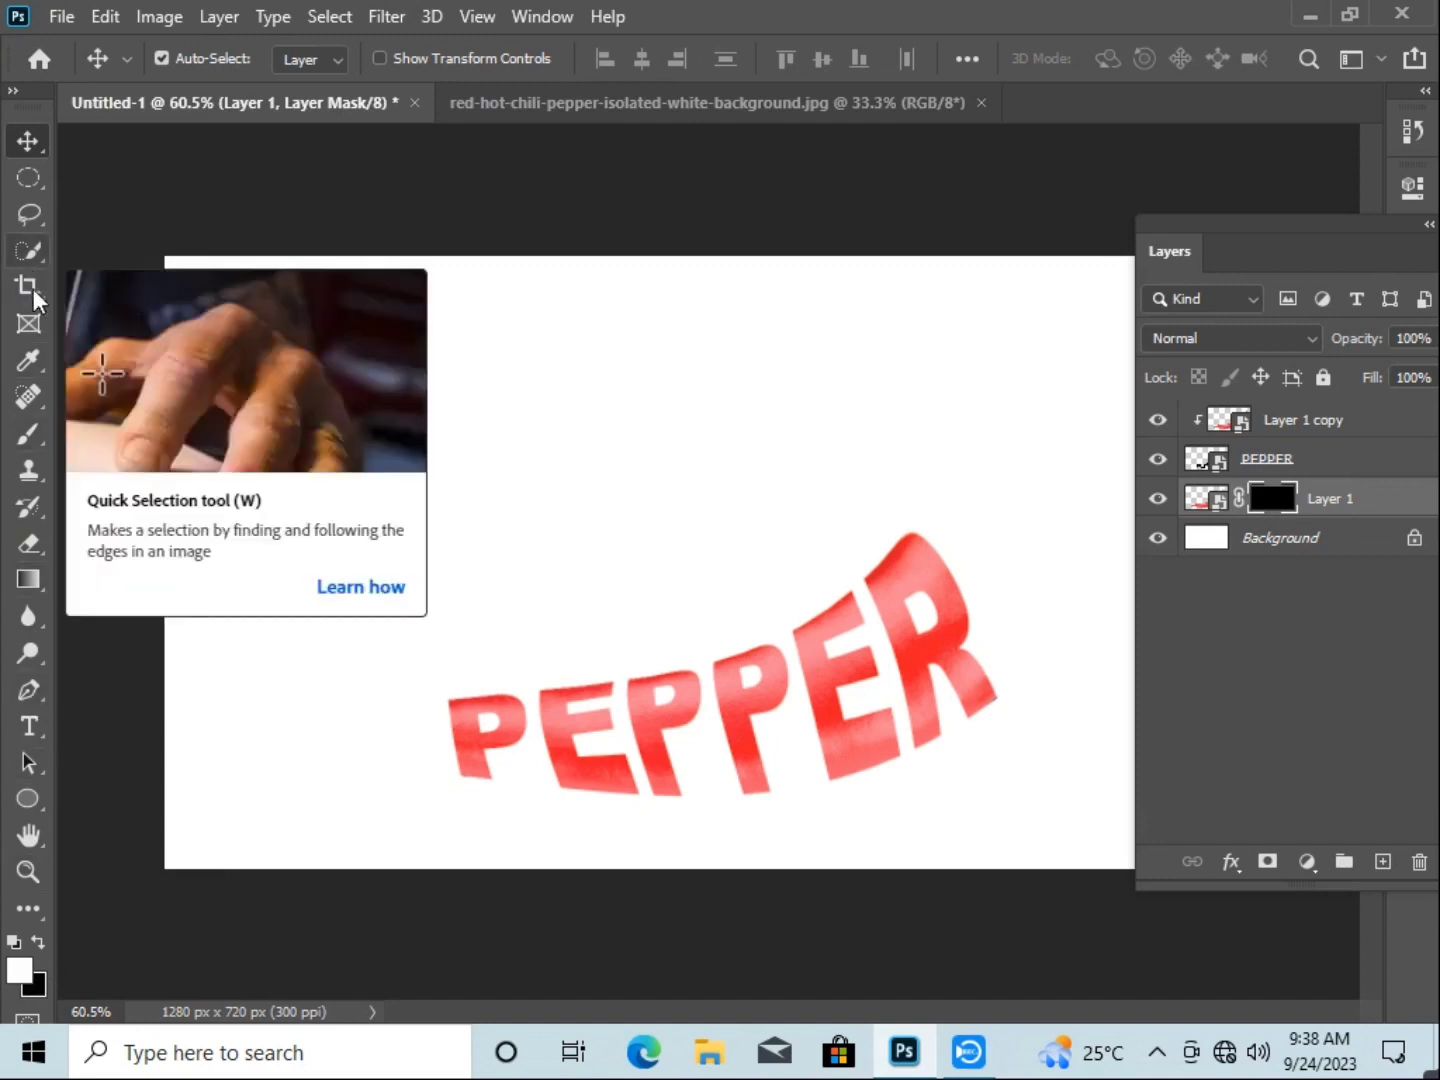
click(41, 430)
- Set up a 61 px Soft Round brush and collapse the Layers panel
right_click(17, 443)
click(118, 433)
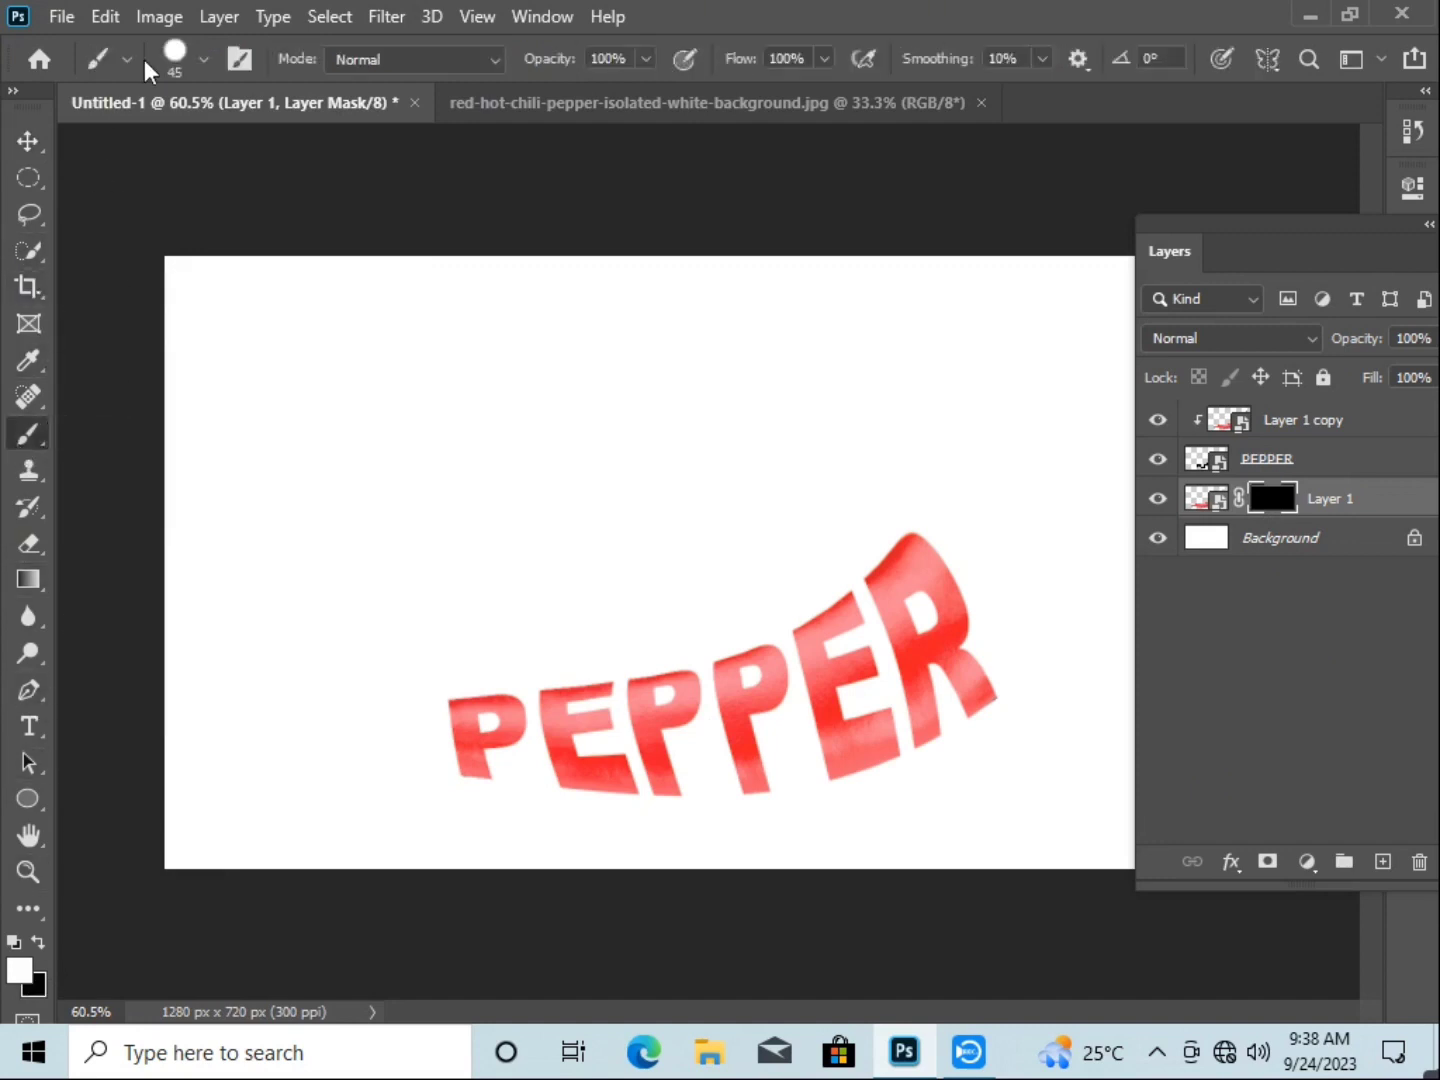
click(203, 59)
drag(204, 155, 217, 155)
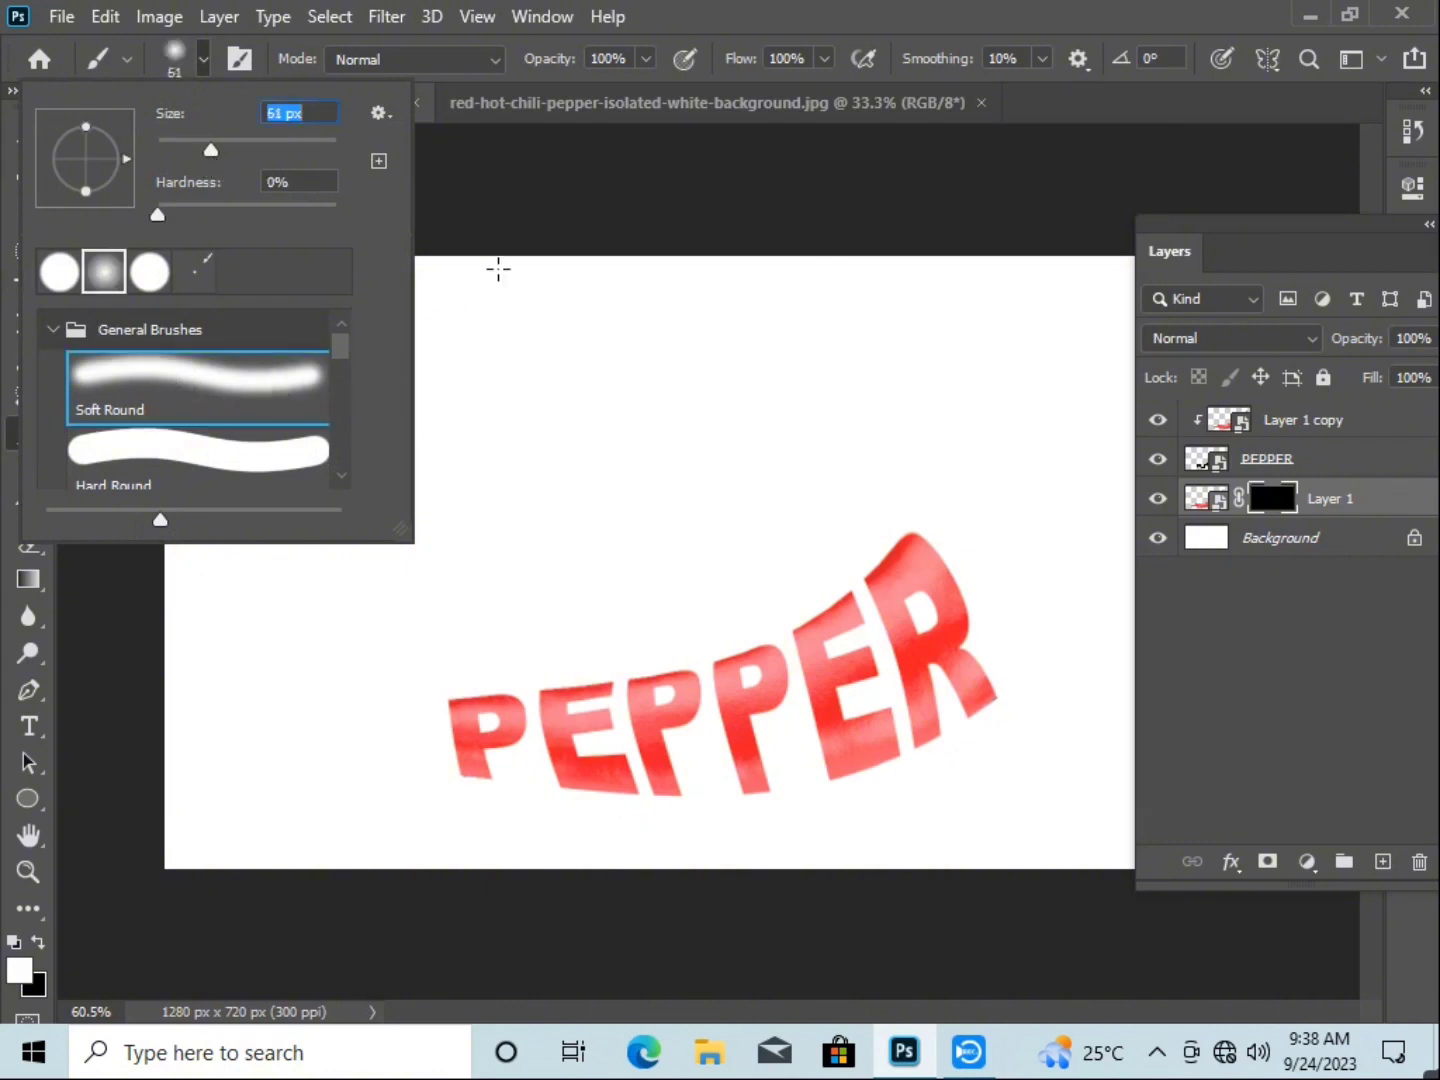
click(499, 268)
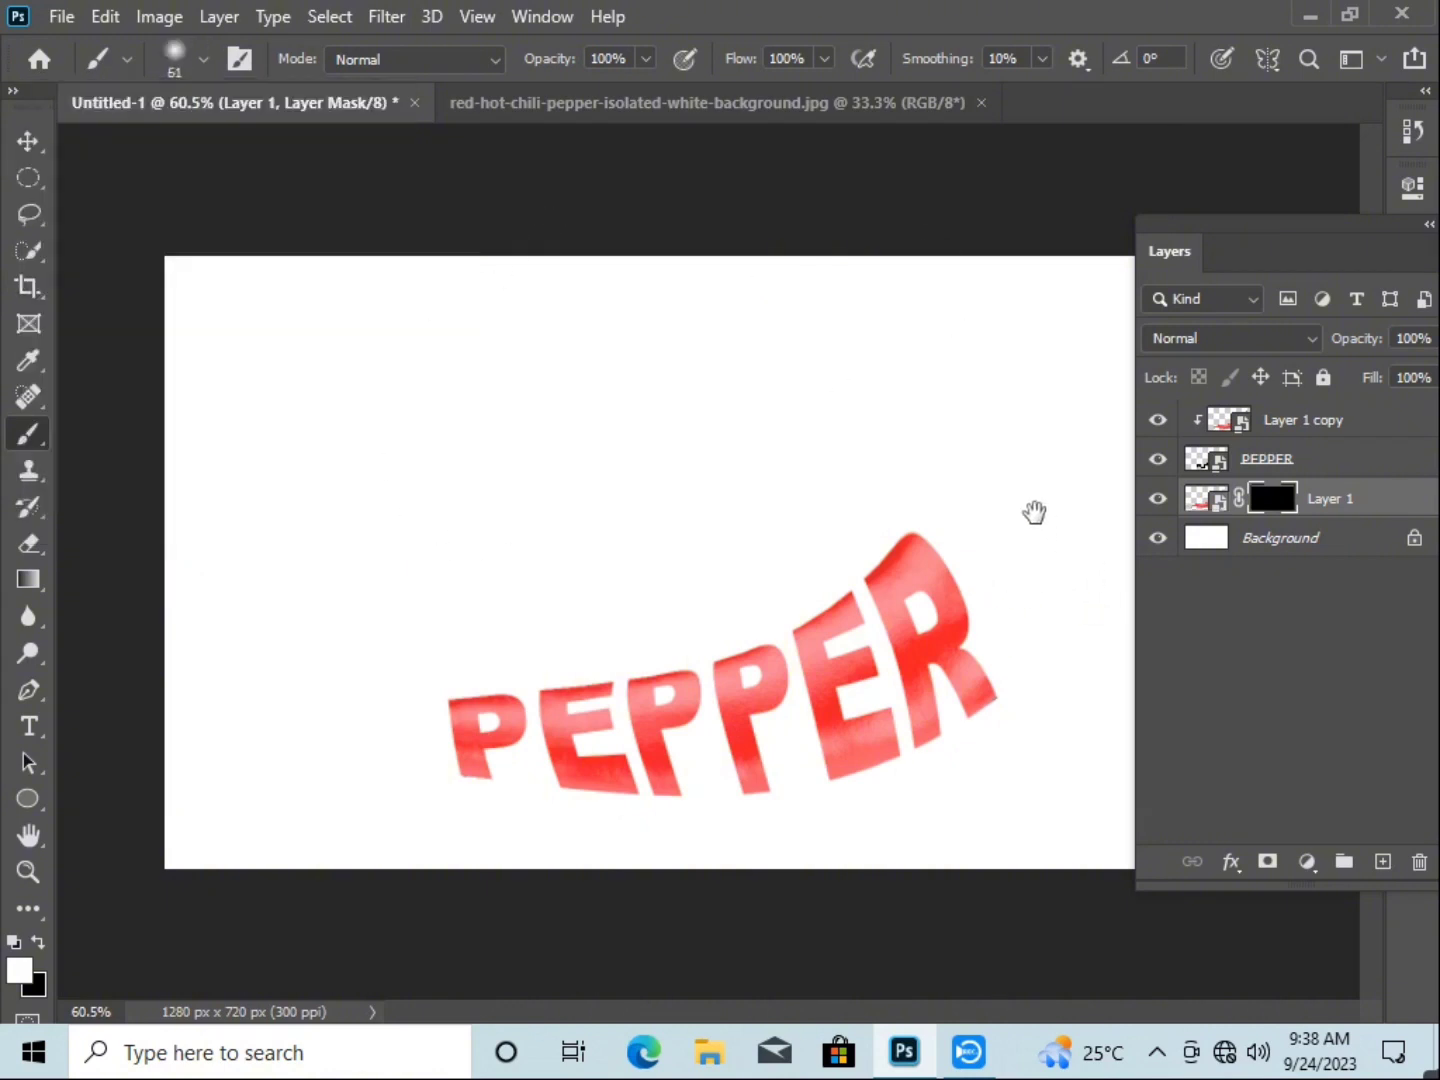
click(1430, 226)
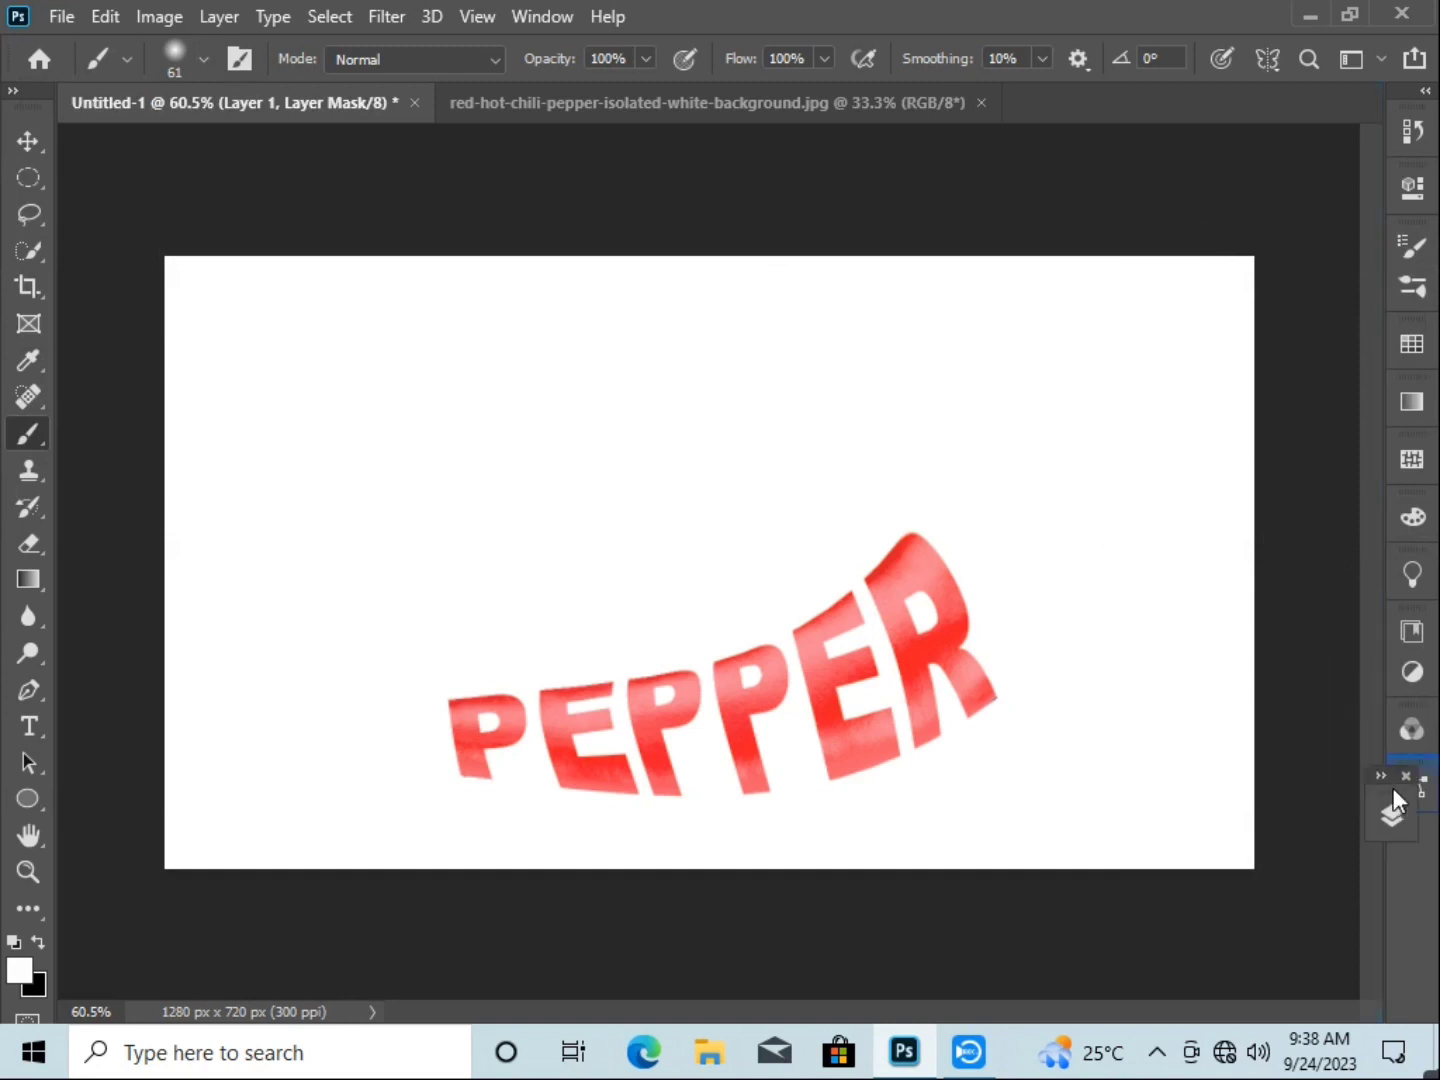
- Paint the mask beside the R to reveal the pepper's top and green stem
mouse_move(945, 495)
mouse_down()
mouse_move(1016, 605)
mouse_move(1022, 683)
mouse_up()
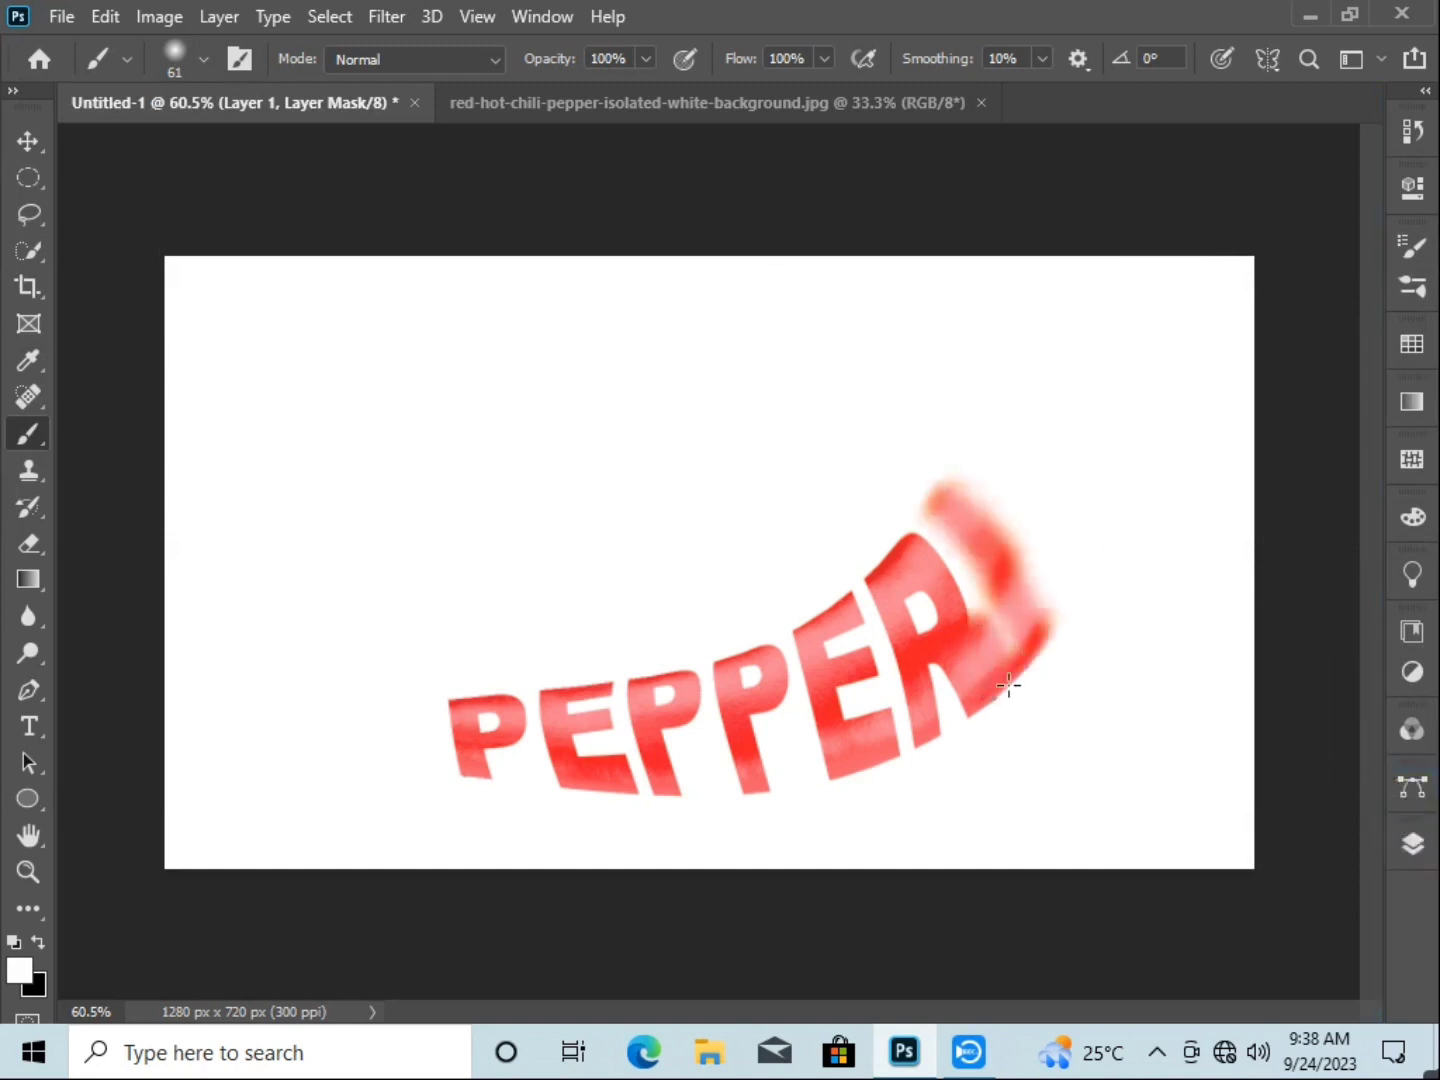
drag(972, 596, 904, 518)
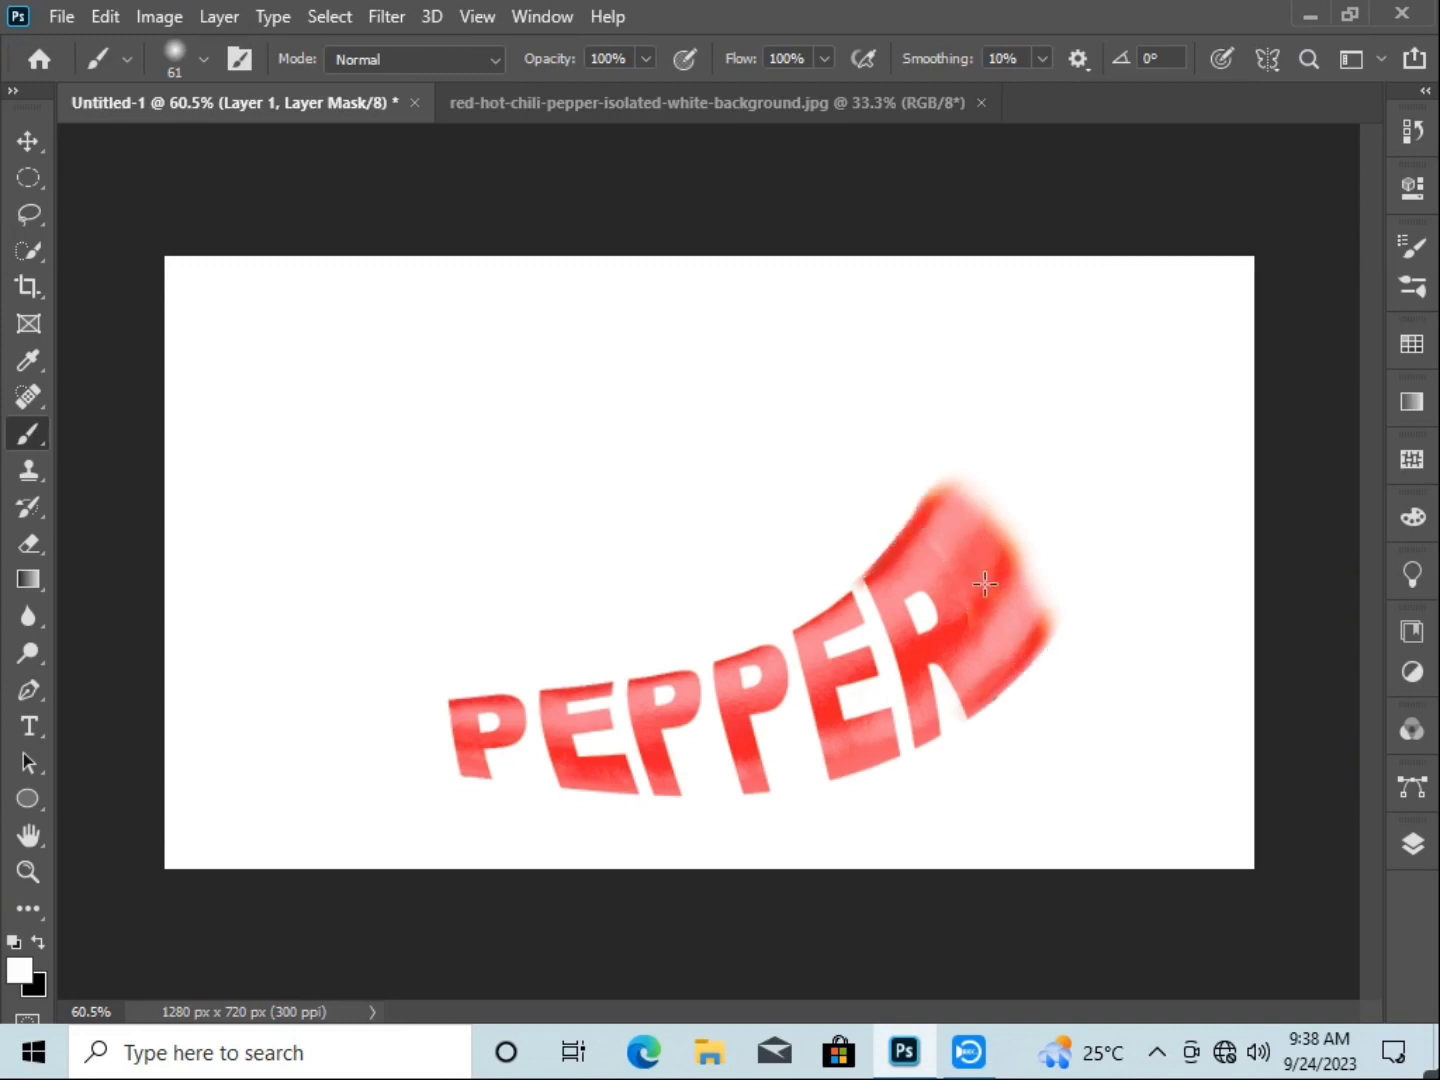
key(ctrl+z)
scroll(958, 556, up, 3)
scroll(1035, 485, down, 4)
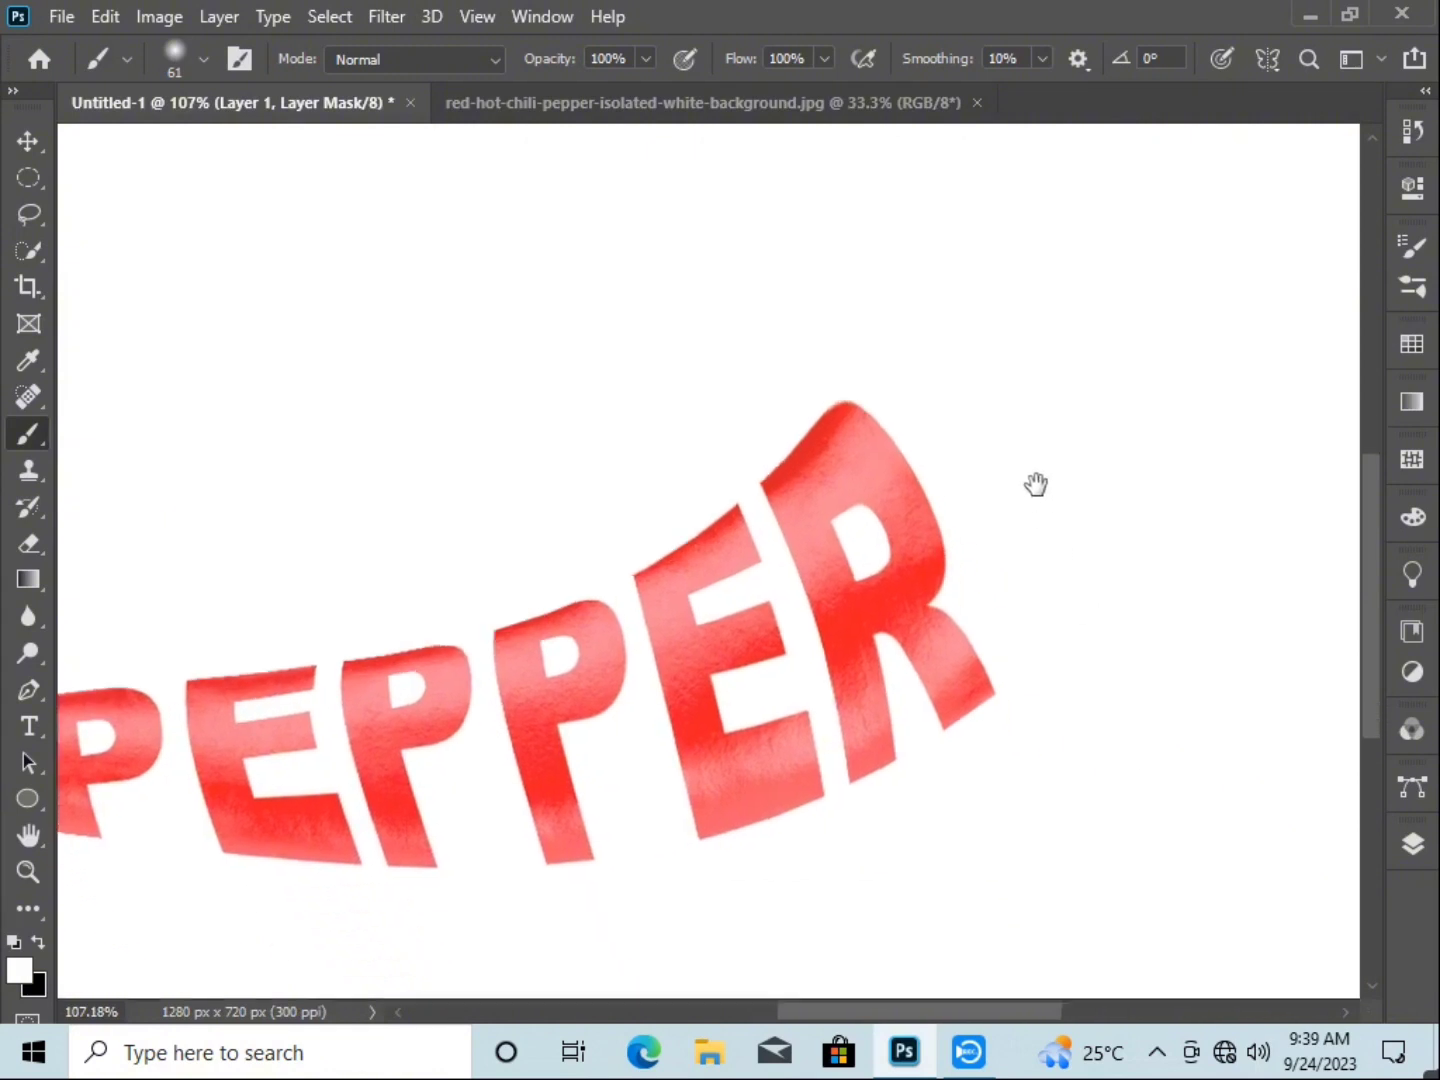
drag(951, 589, 771, 313)
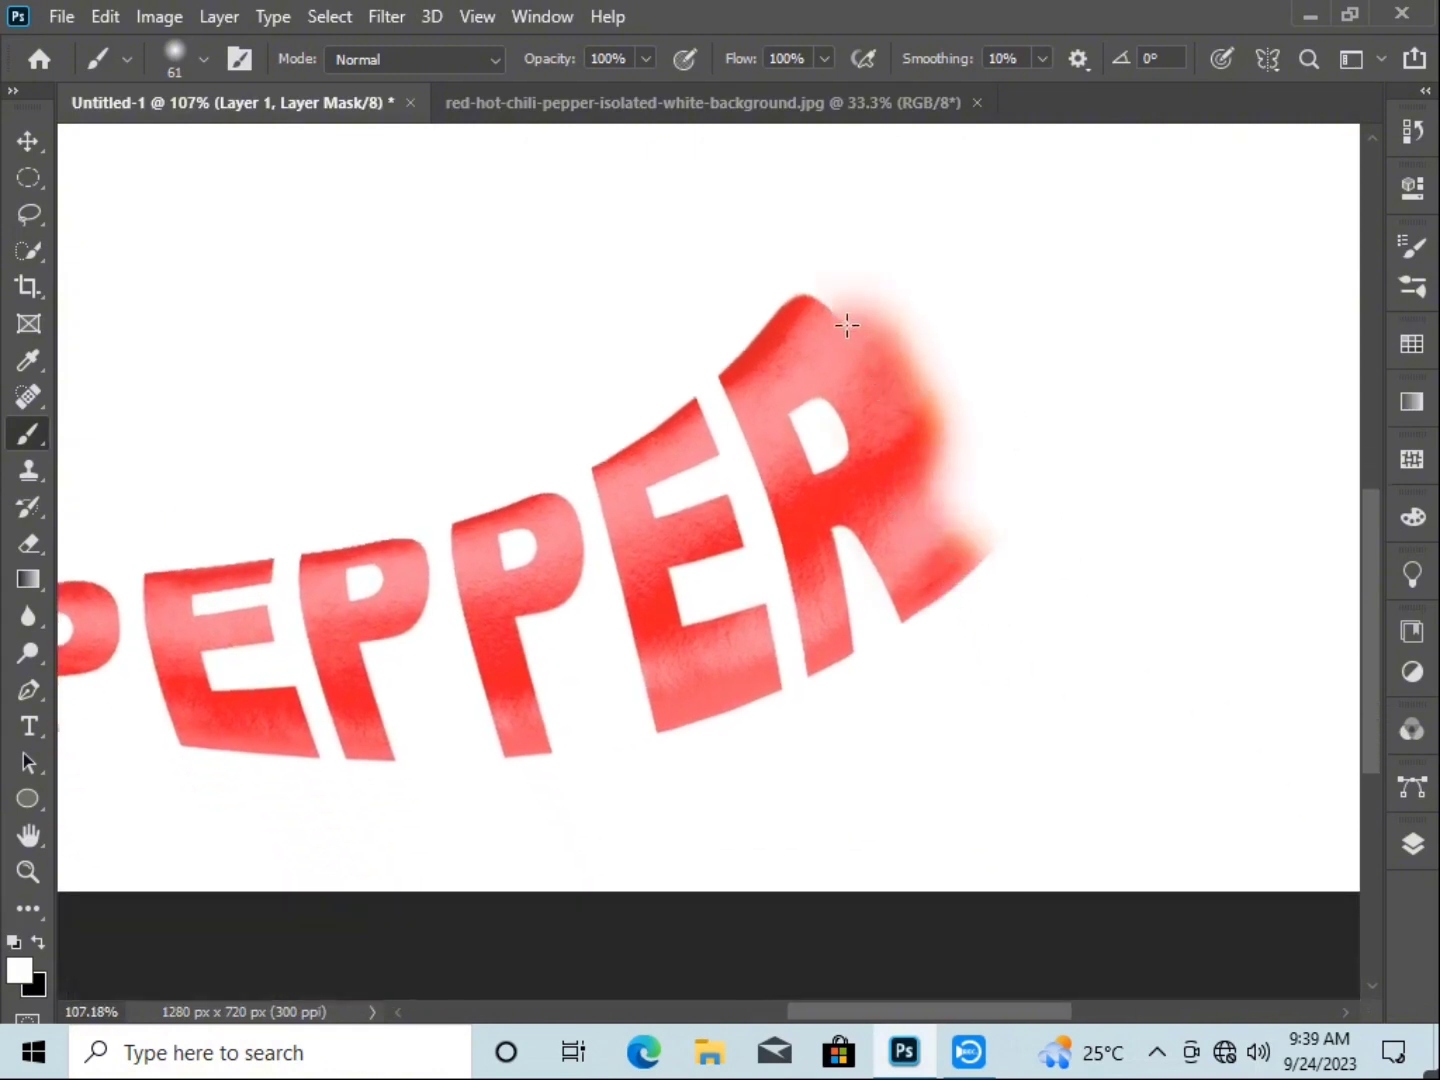
key(ctrl+z)
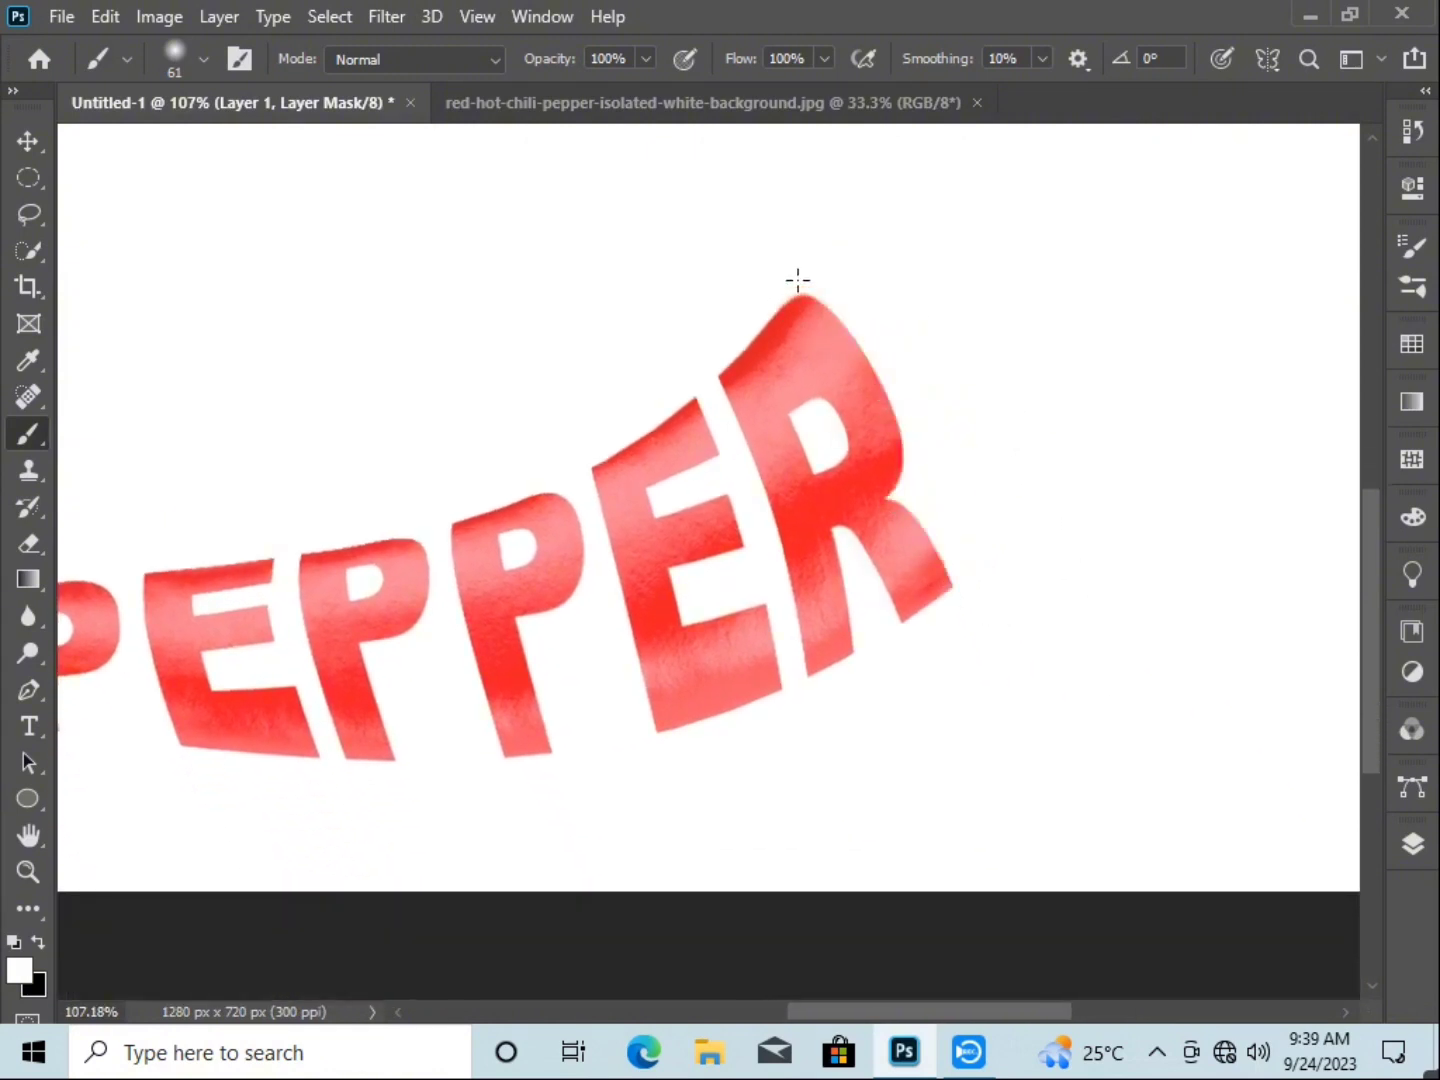
drag(798, 279, 901, 440)
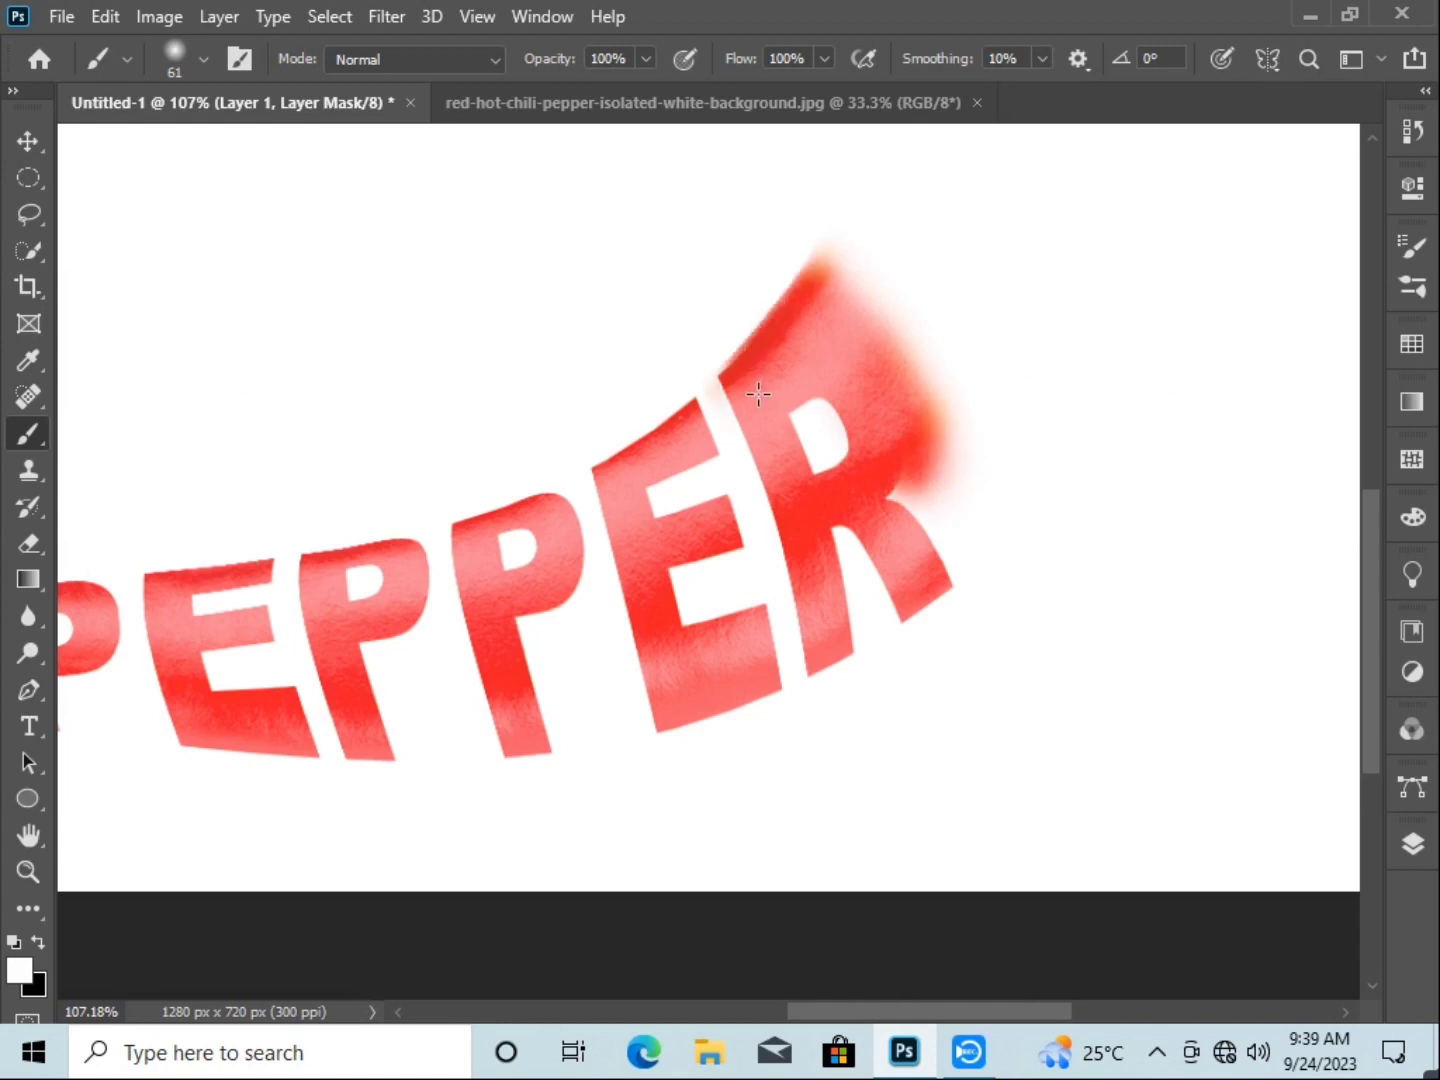
drag(820, 266, 926, 502)
mouse_move(940, 562)
mouse_down()
mouse_move(990, 472)
mouse_move(1128, 318)
mouse_move(799, 536)
mouse_move(744, 914)
mouse_move(836, 521)
mouse_move(1074, 296)
mouse_move(677, 757)
mouse_move(675, 686)
mouse_move(598, 604)
mouse_move(926, 469)
mouse_up()
- Paint in the body gap and the curved tail down to its pale tip
mouse_move(650, 738)
mouse_down()
mouse_move(779, 670)
mouse_move(751, 534)
mouse_move(672, 356)
mouse_move(615, 592)
mouse_up()
mouse_move(541, 545)
mouse_down()
mouse_move(524, 450)
mouse_move(392, 499)
mouse_up()
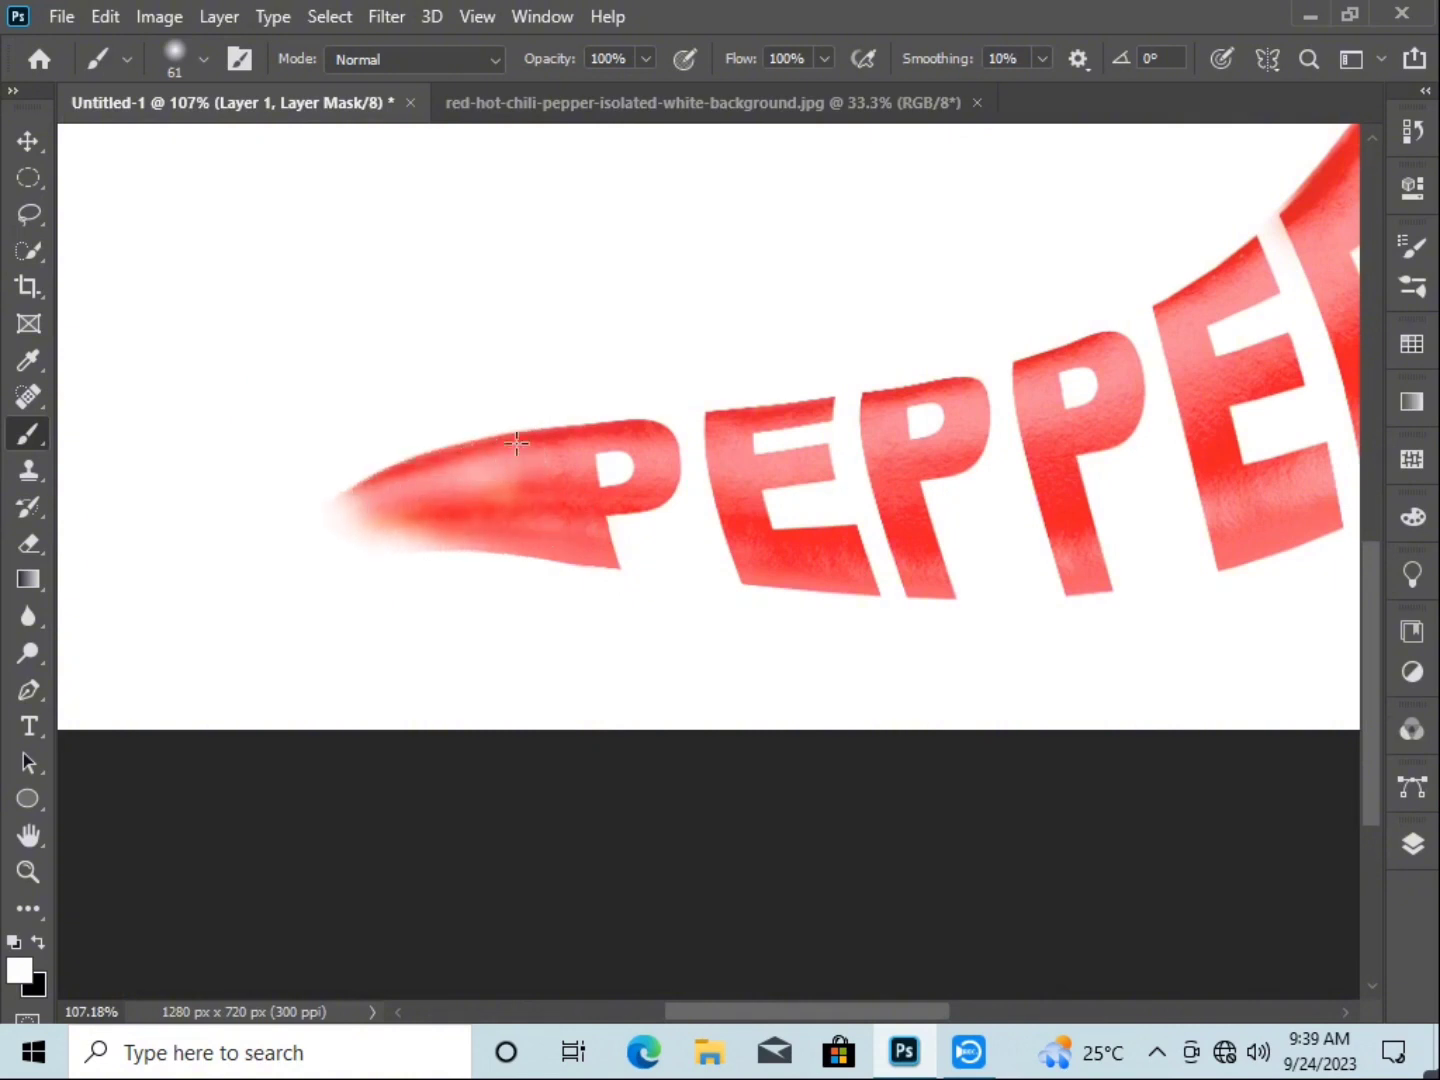
drag(518, 443, 257, 573)
drag(500, 557, 557, 509)
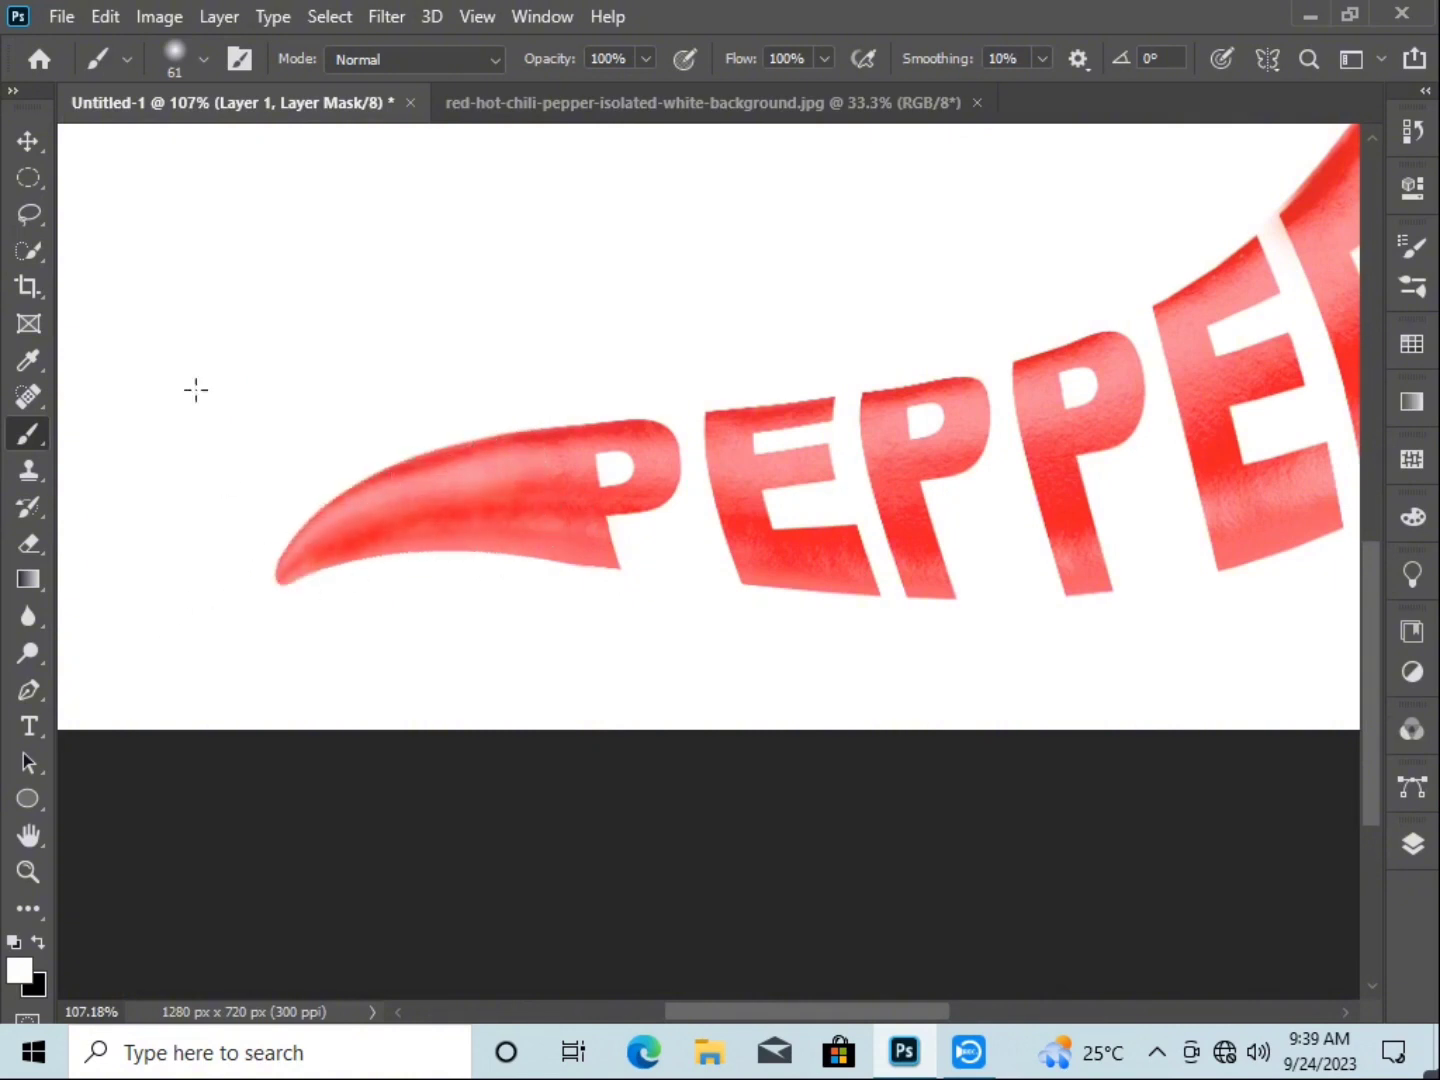
click(29, 140)
key(ctrl+0)
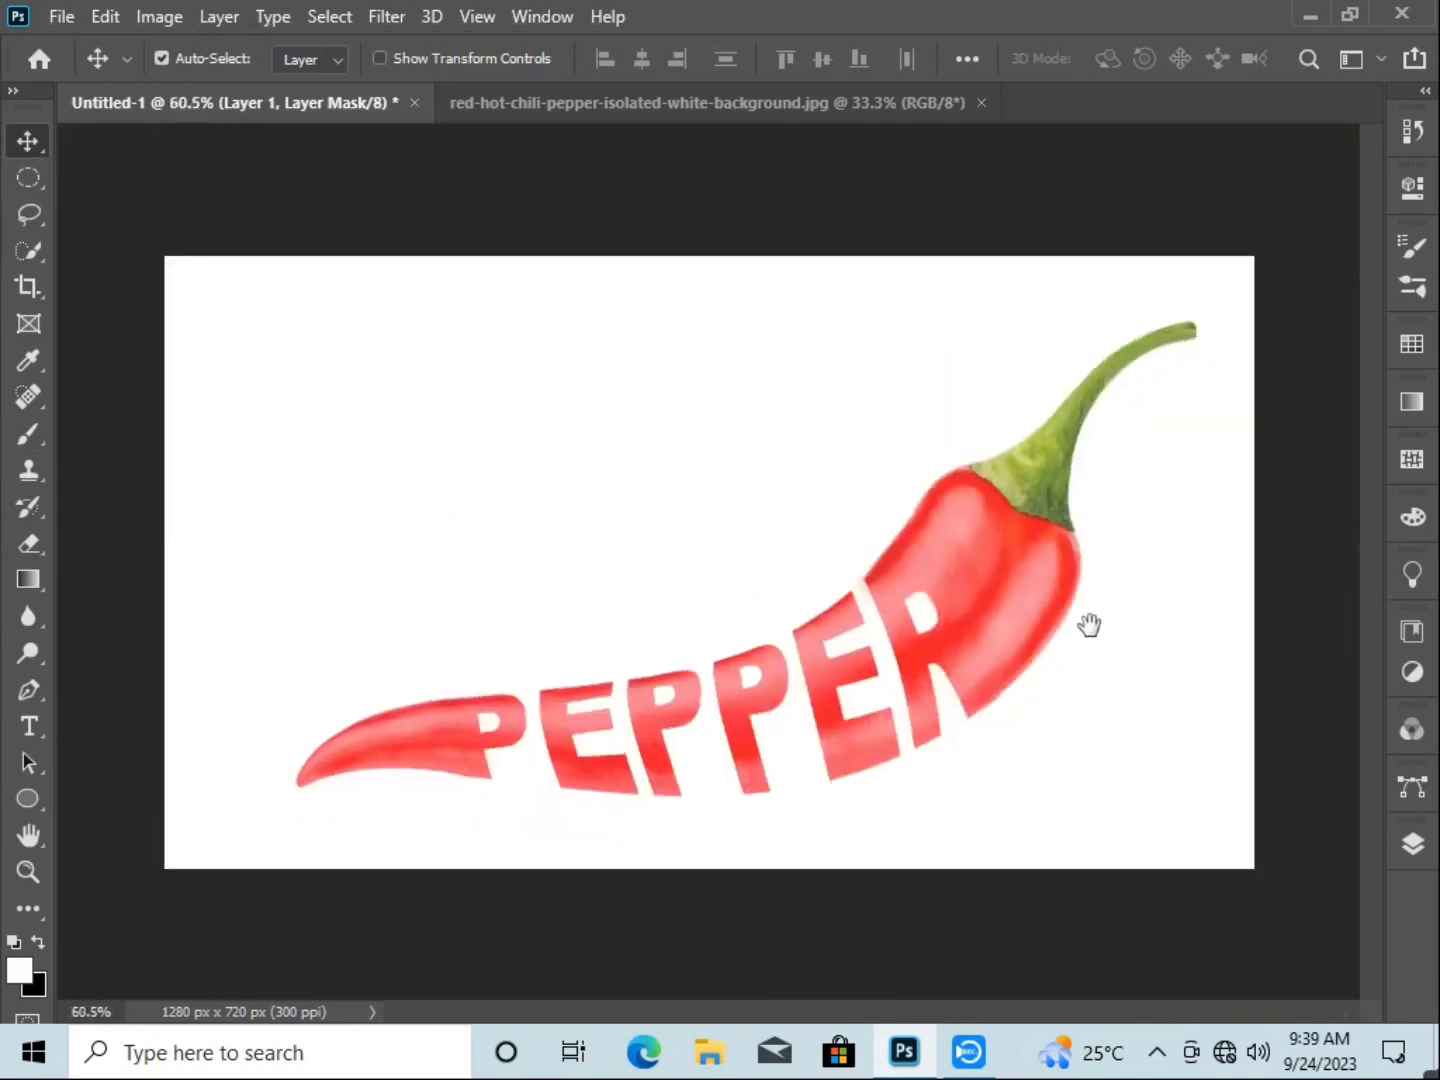